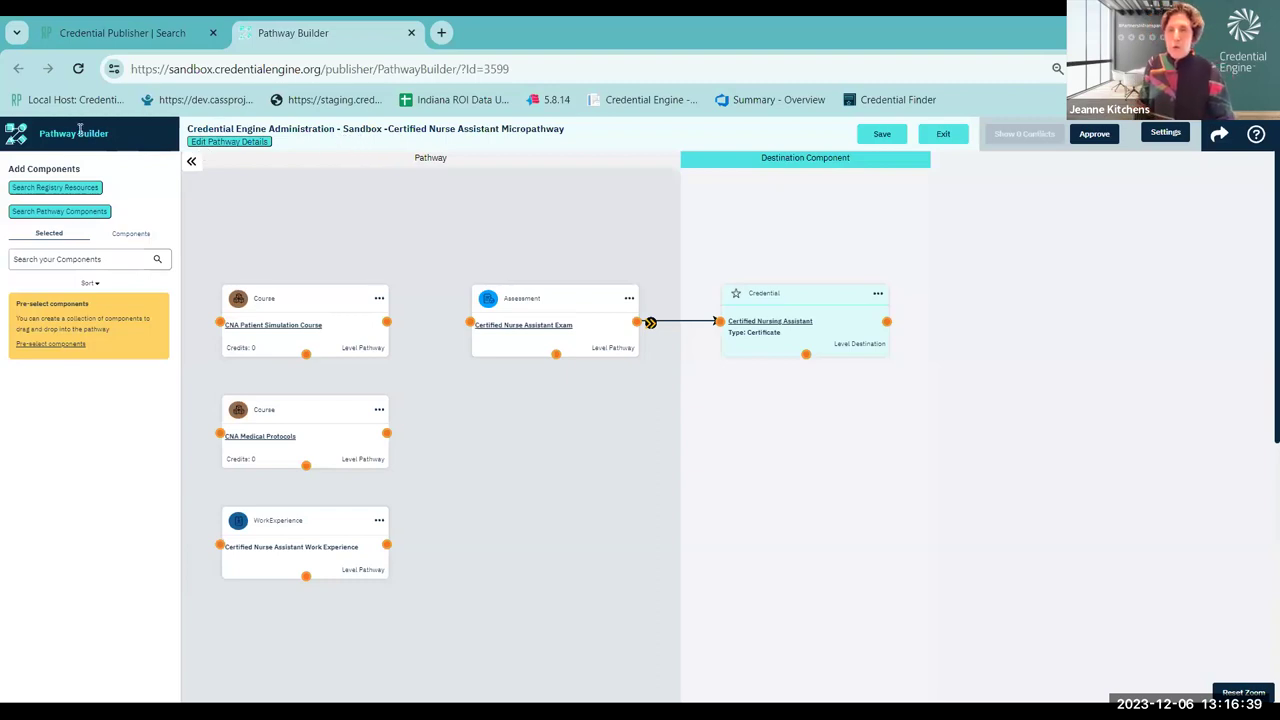
drag(207, 131, 380, 137)
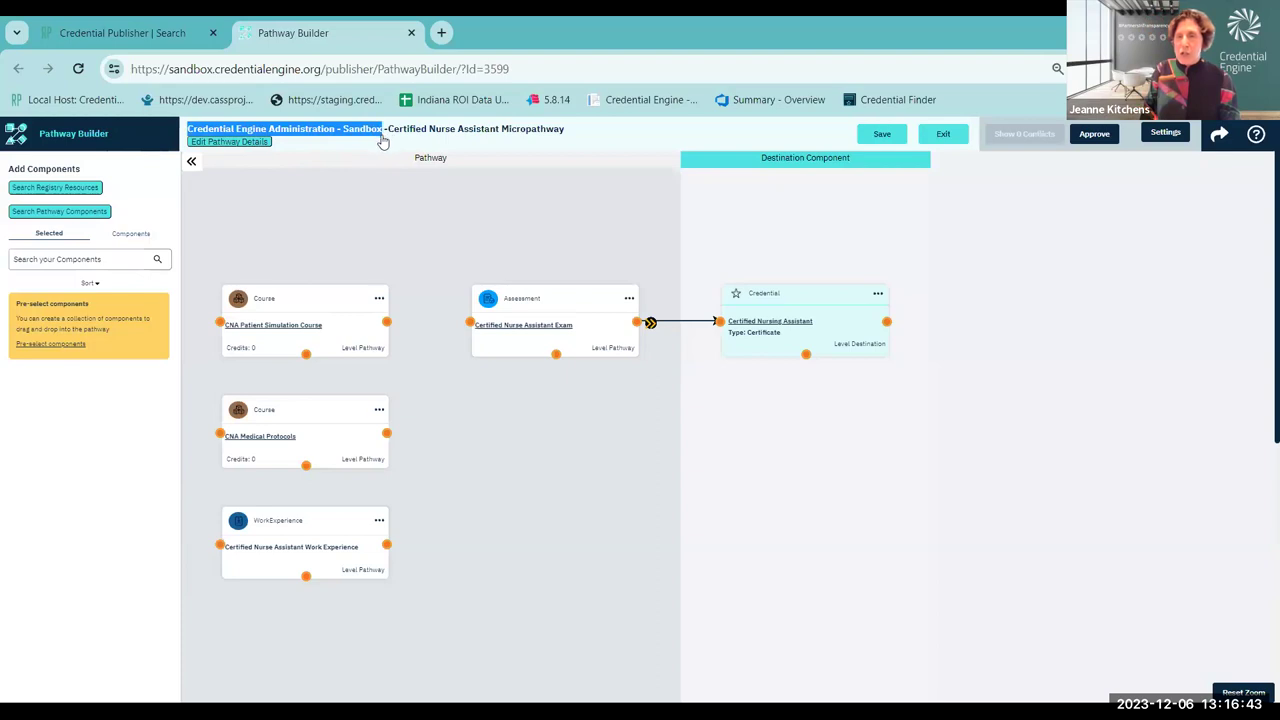
click(383, 138)
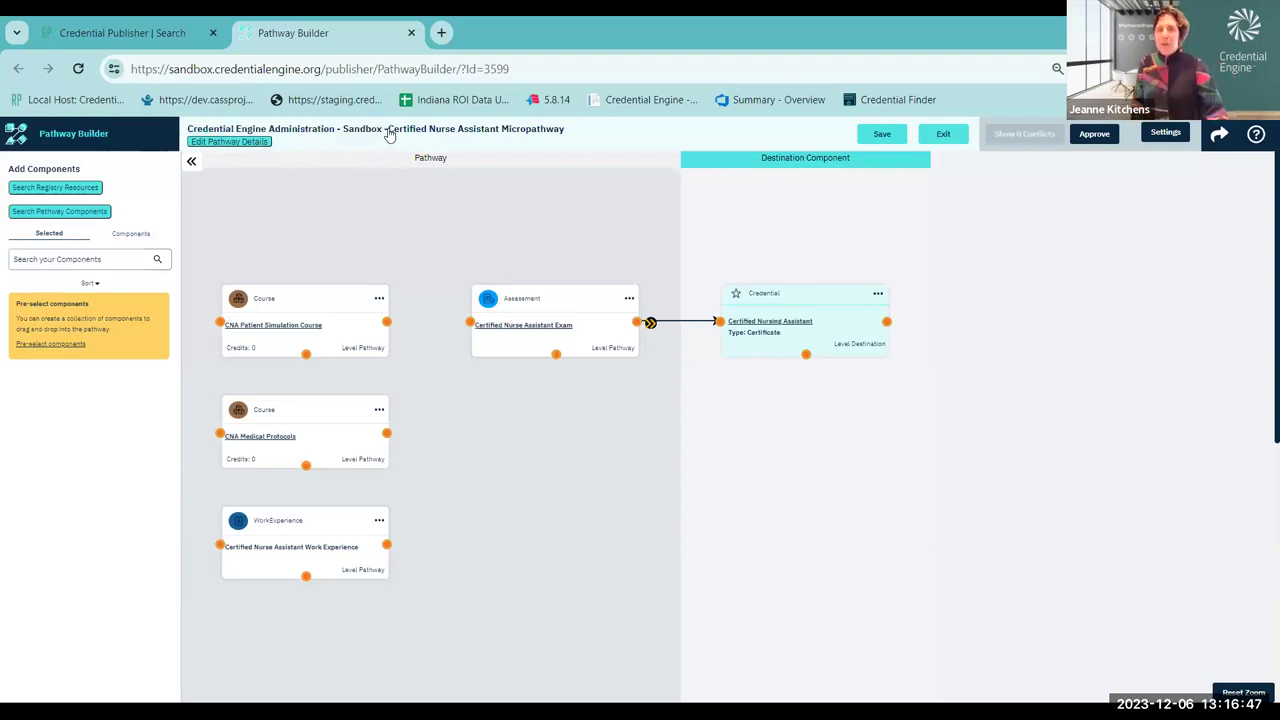
drag(390, 135, 566, 133)
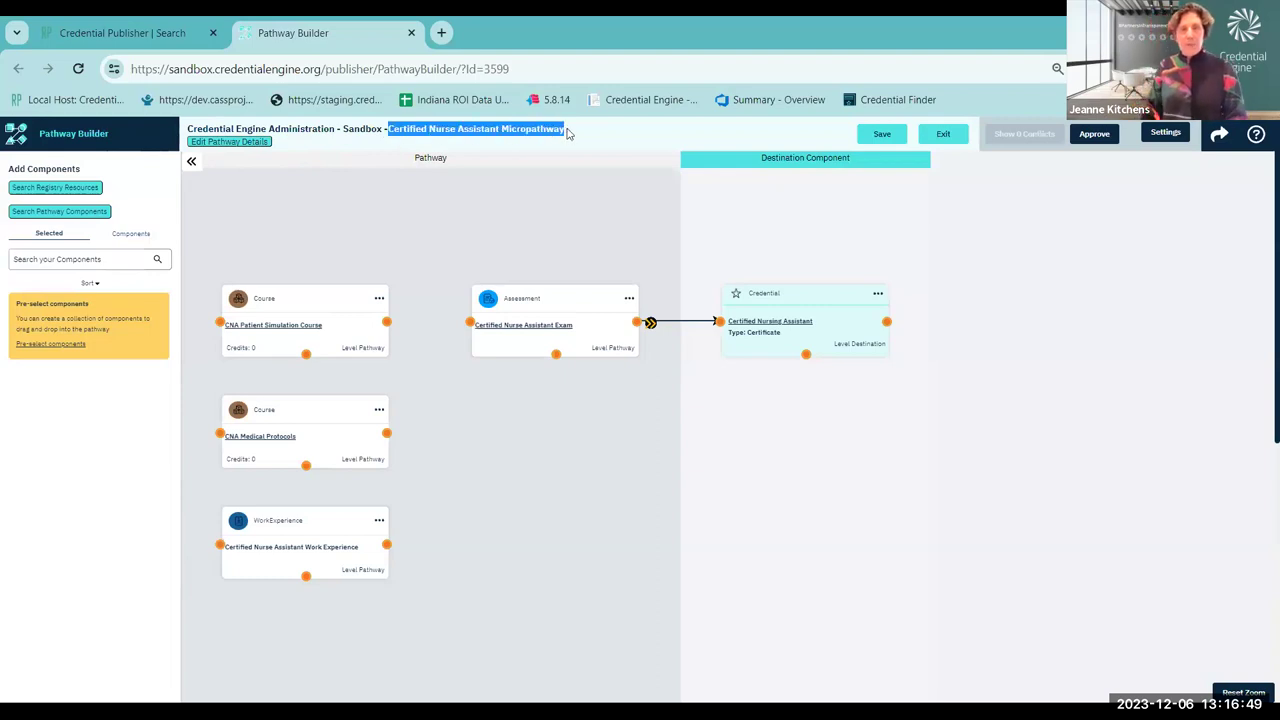
click(579, 139)
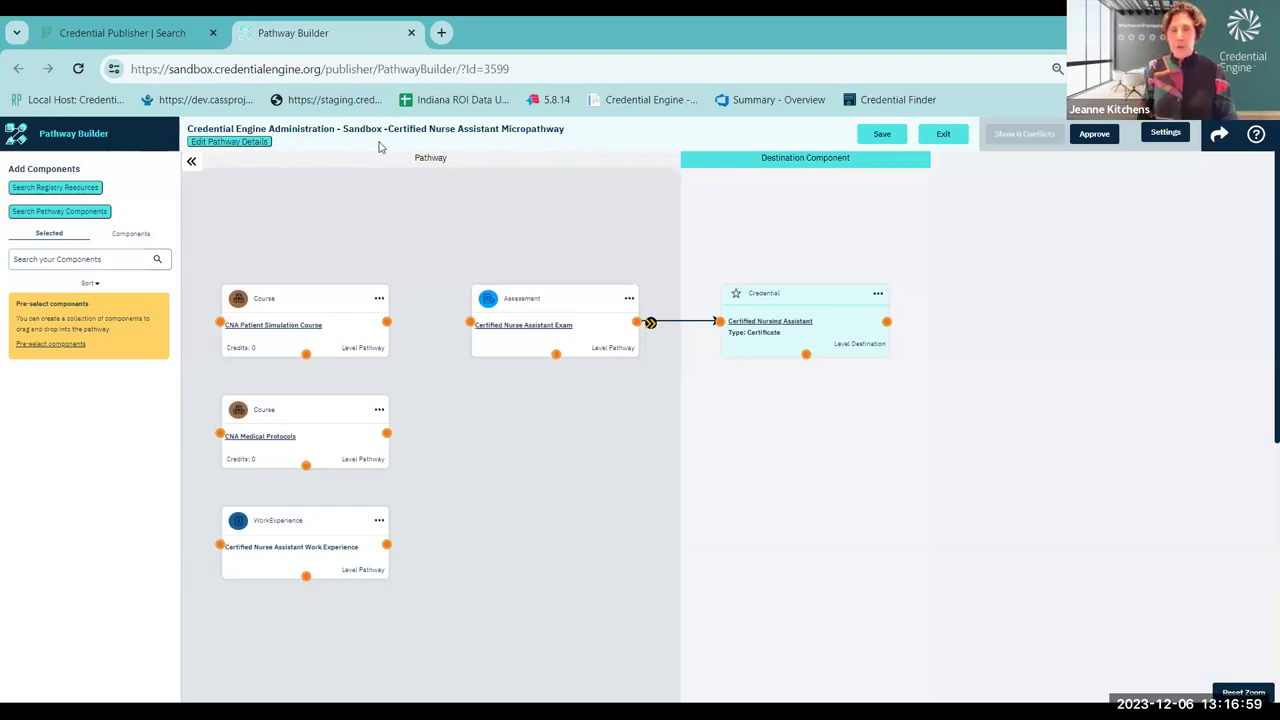
Step: Open the pathway details for editing and add Nursing Care Facilities (Skilled Nursing Facilities) (623110) as an industry type
click(258, 146)
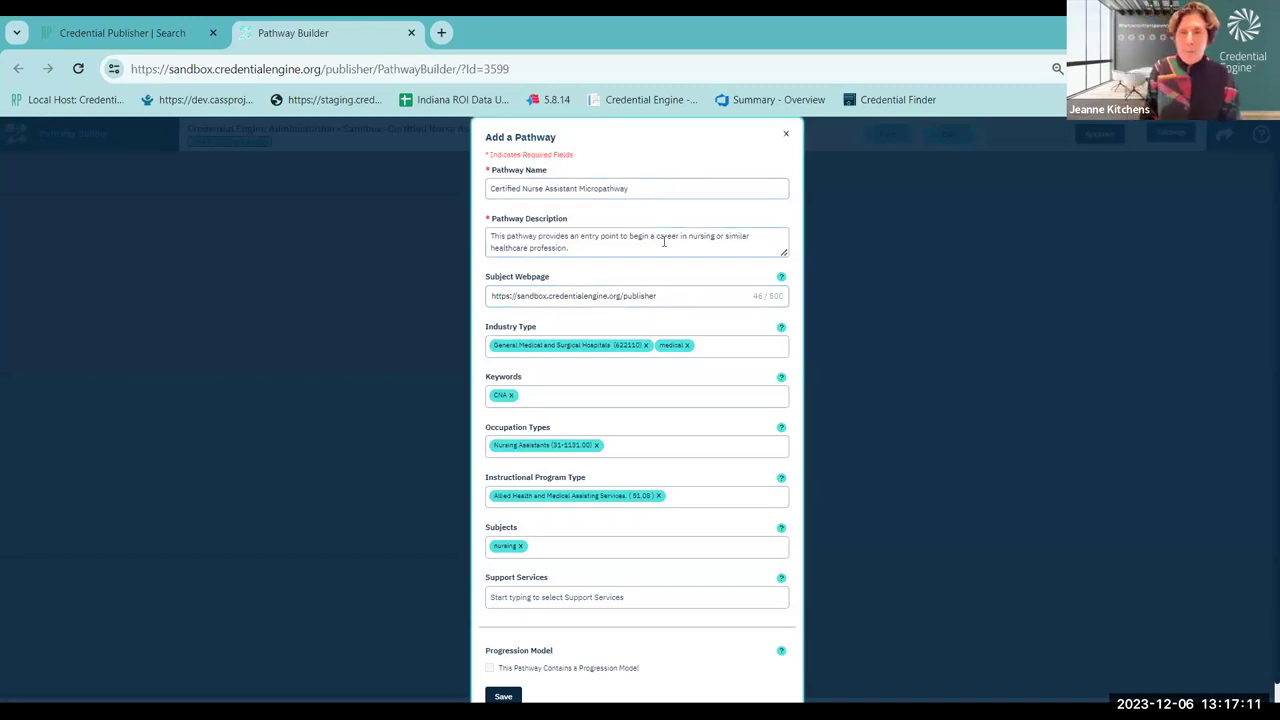
scroll(663, 241, down, 1)
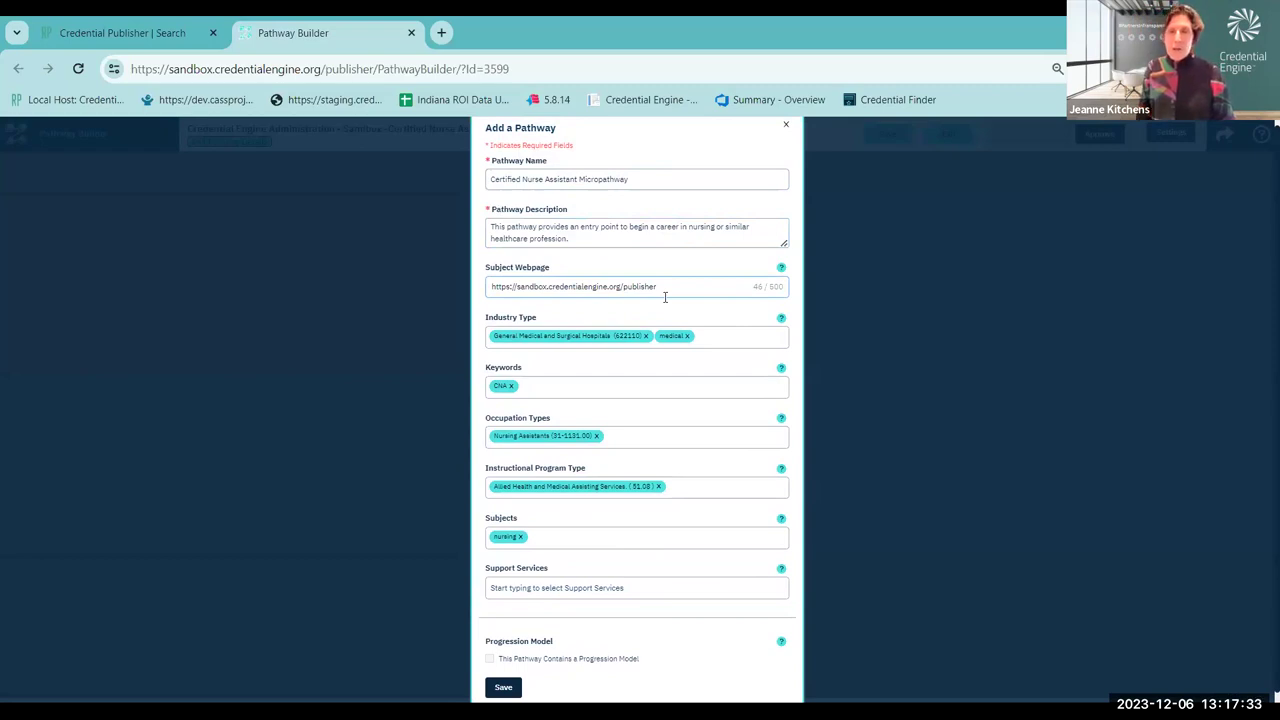
click(718, 340)
text(N)
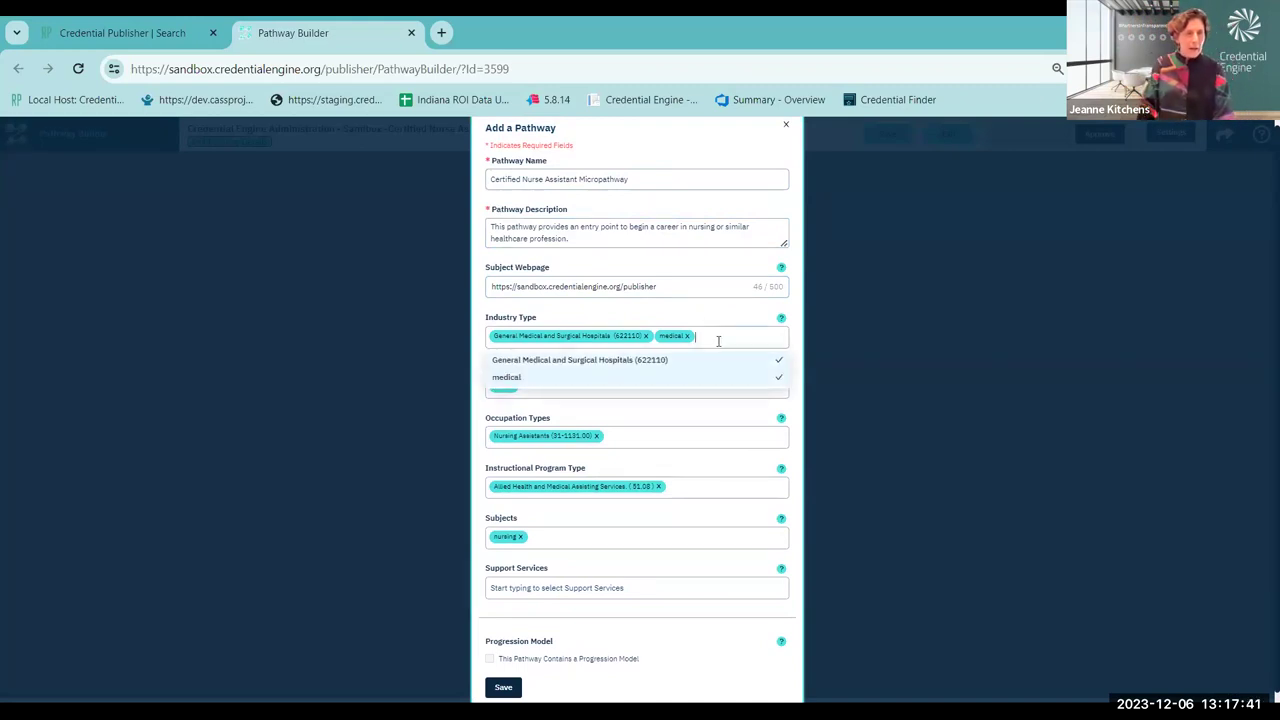
text(urs)
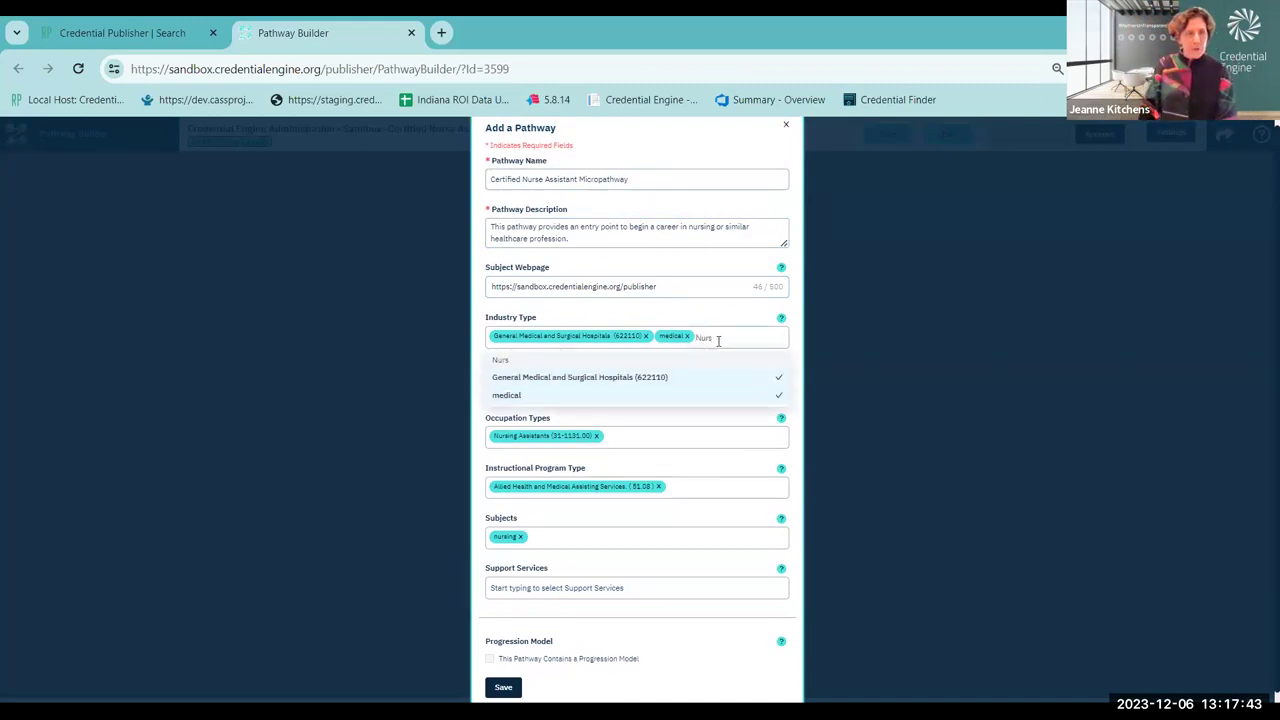
text(ing care)
click(670, 410)
click(694, 314)
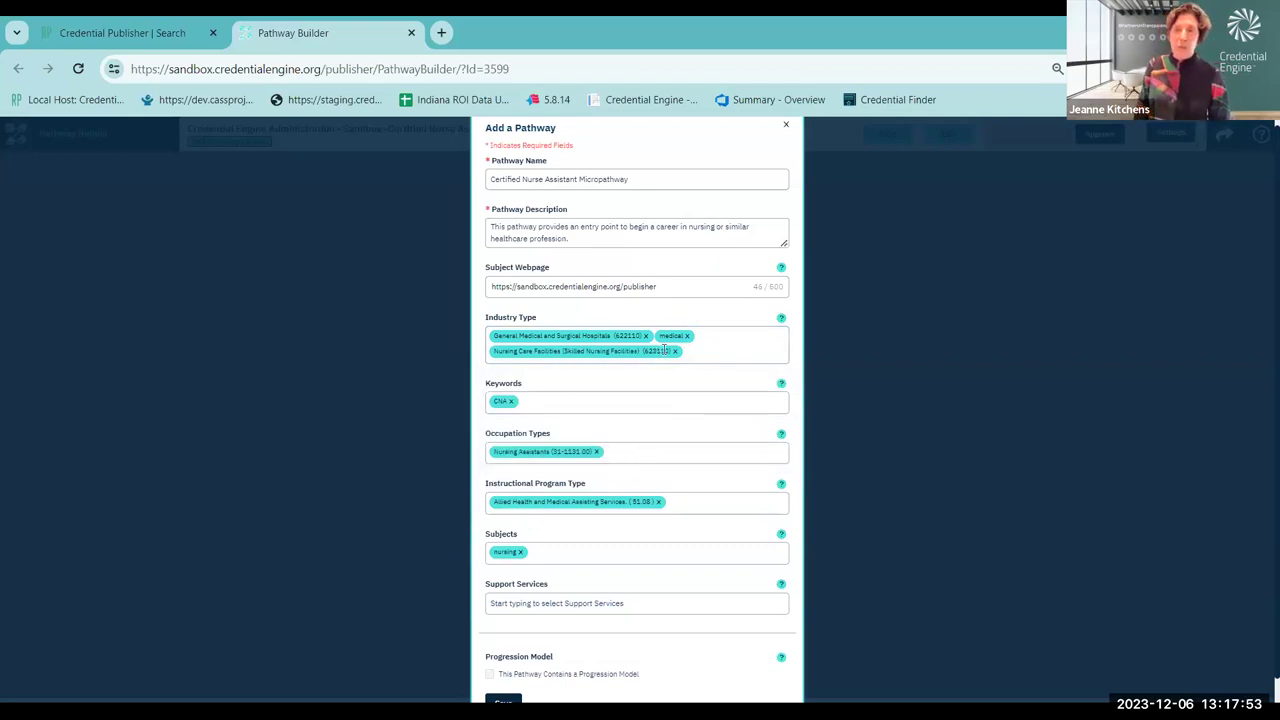
Step: Add "Nursing" as a custom occupation type in the pathway details
click(622, 453)
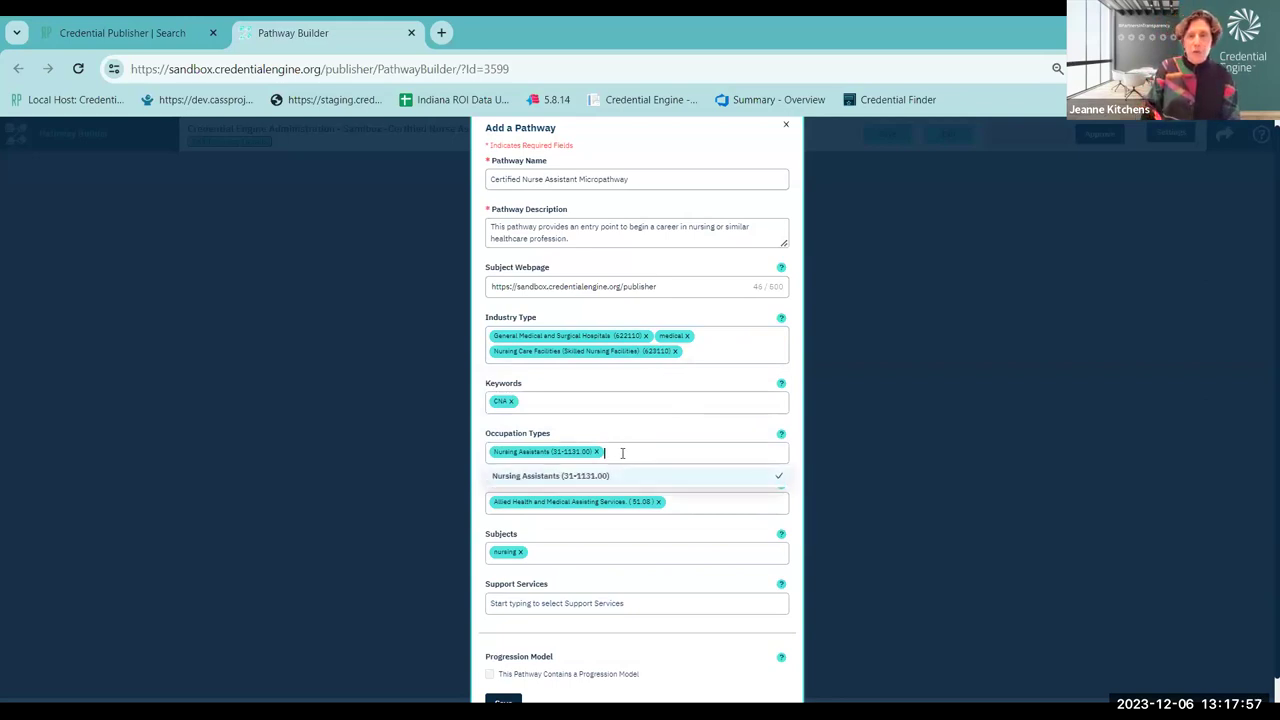
text(Nursi)
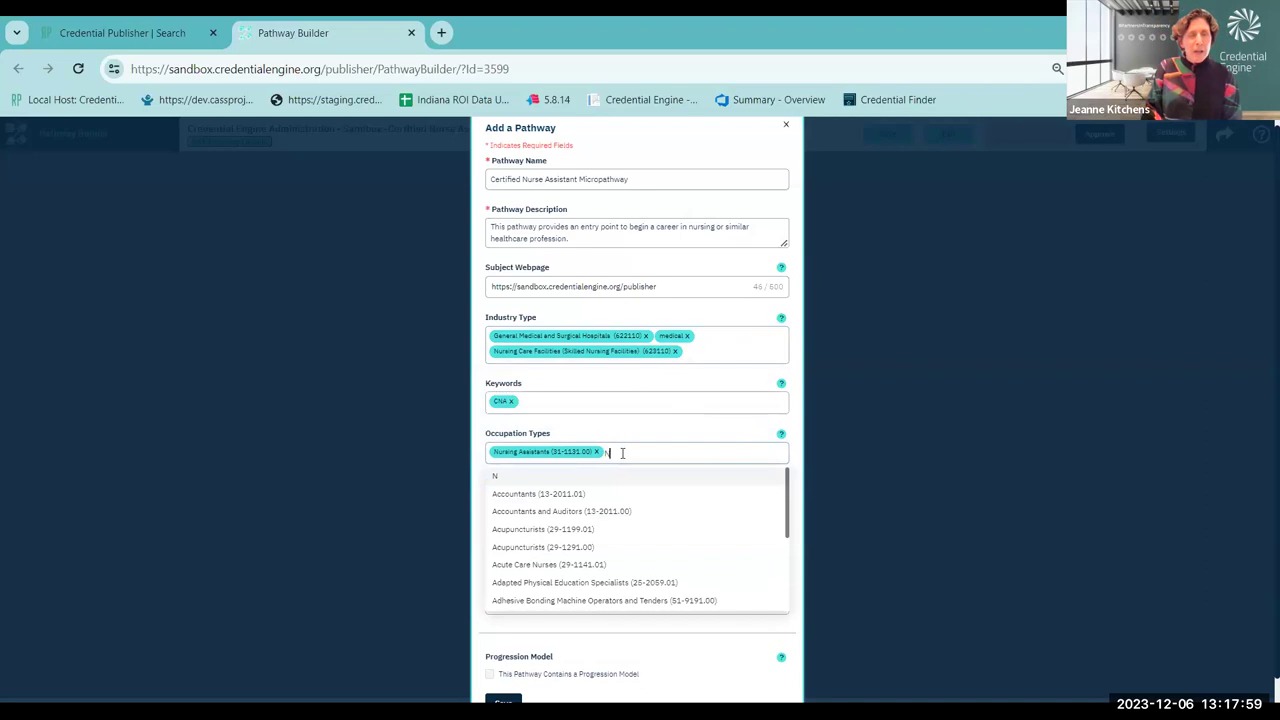
text(n)
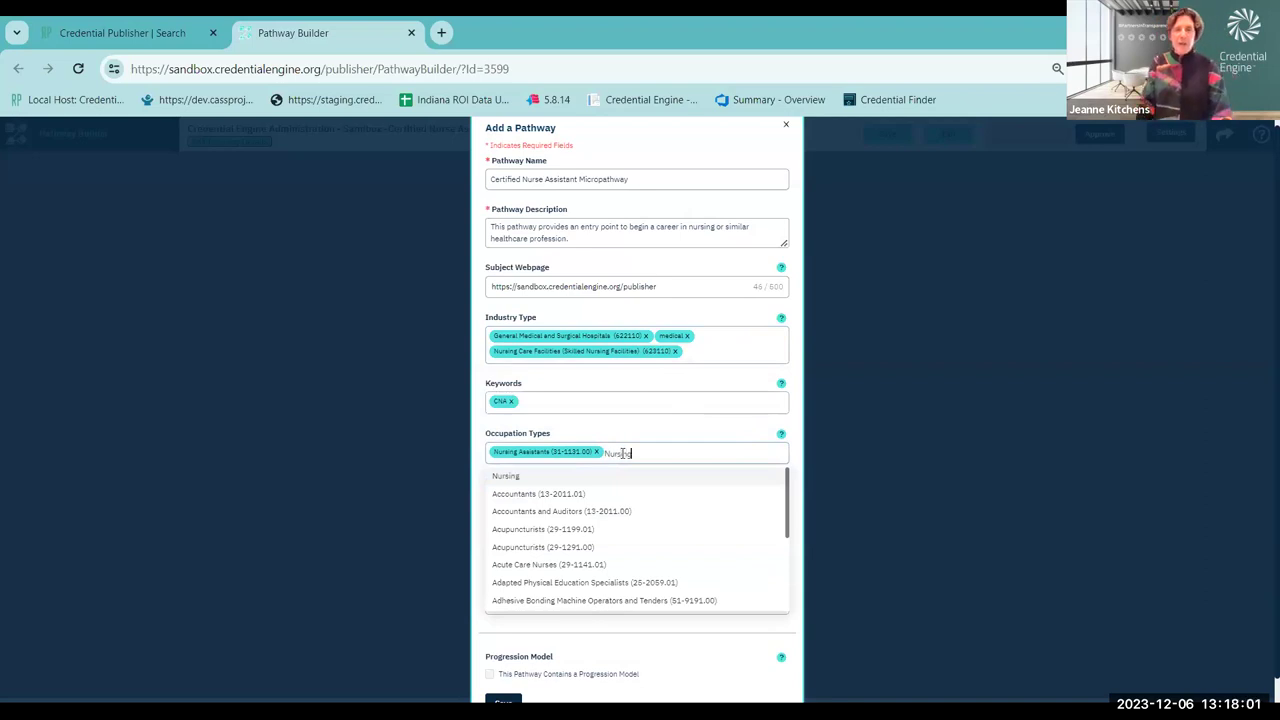
text(g)
key(Return)
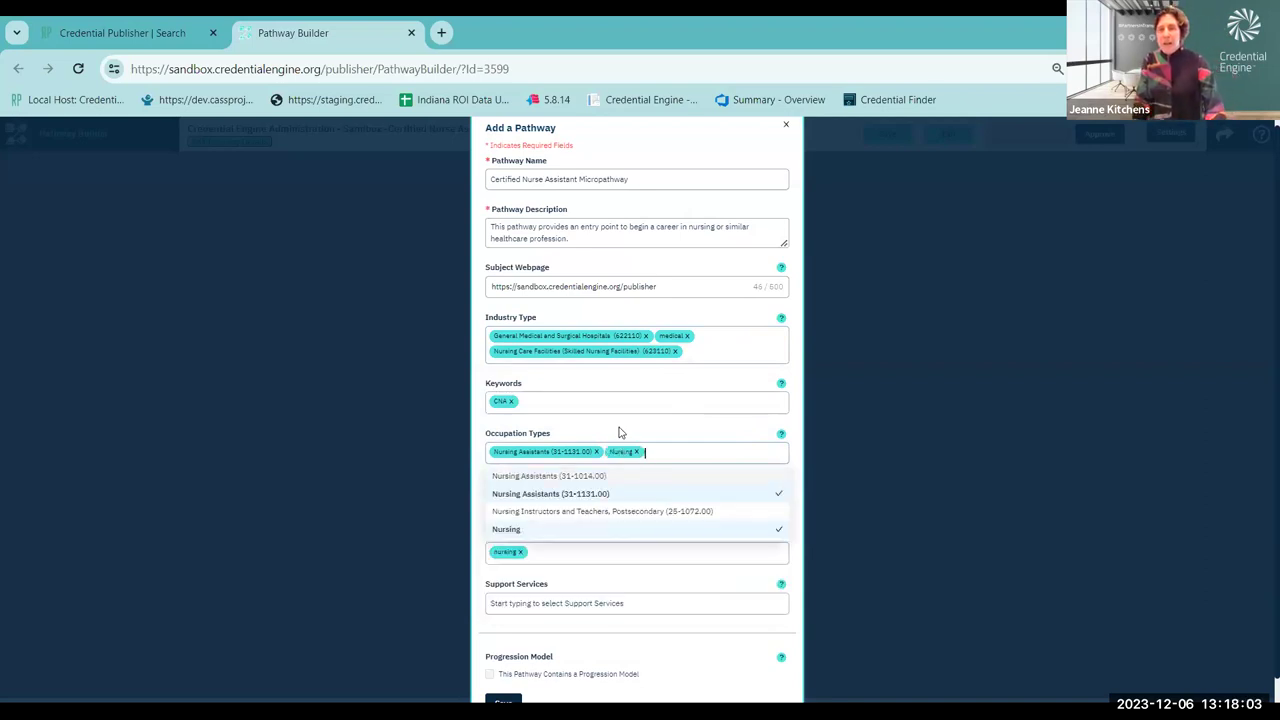
click(620, 432)
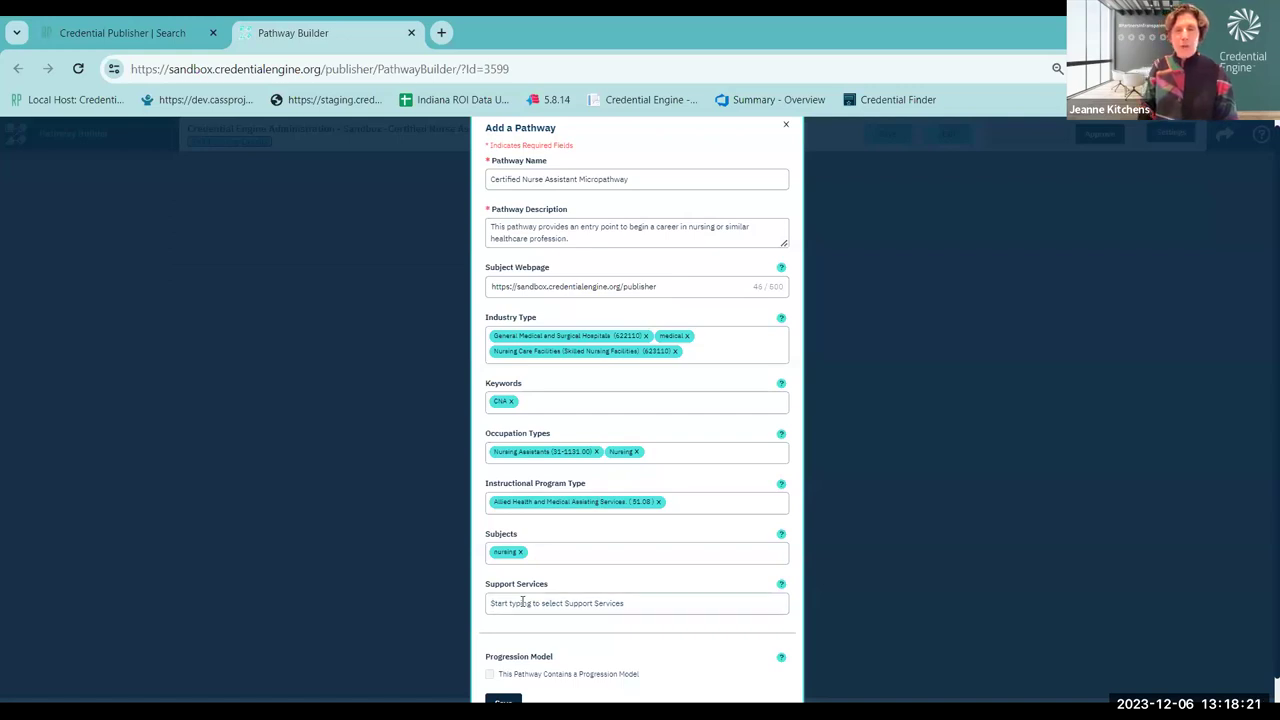
Step: Add Nursing Occupations Support Services as the pathway's support service and save the pathway details
text(nursi)
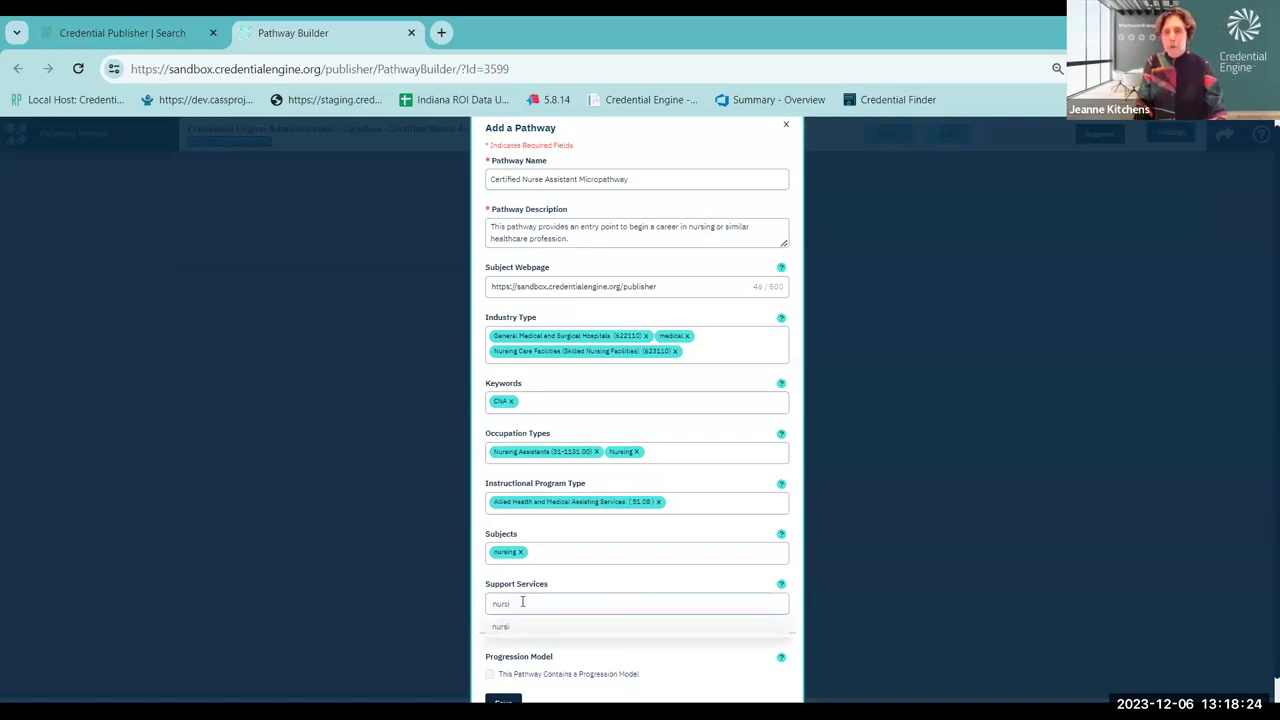
scroll(522, 602, down, 1)
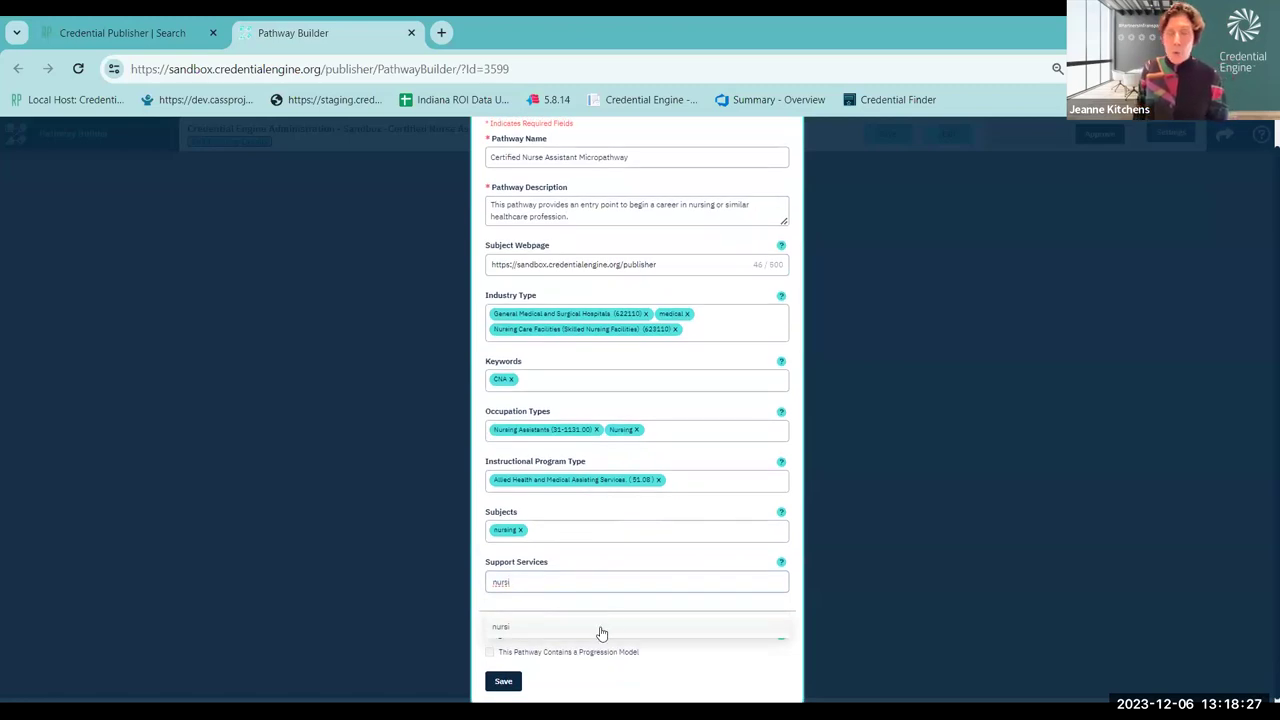
key(BackSpace)
key(BackSpace)
key(BackSpace)
key(BackSpace)
key(BackSpace)
text(nur)
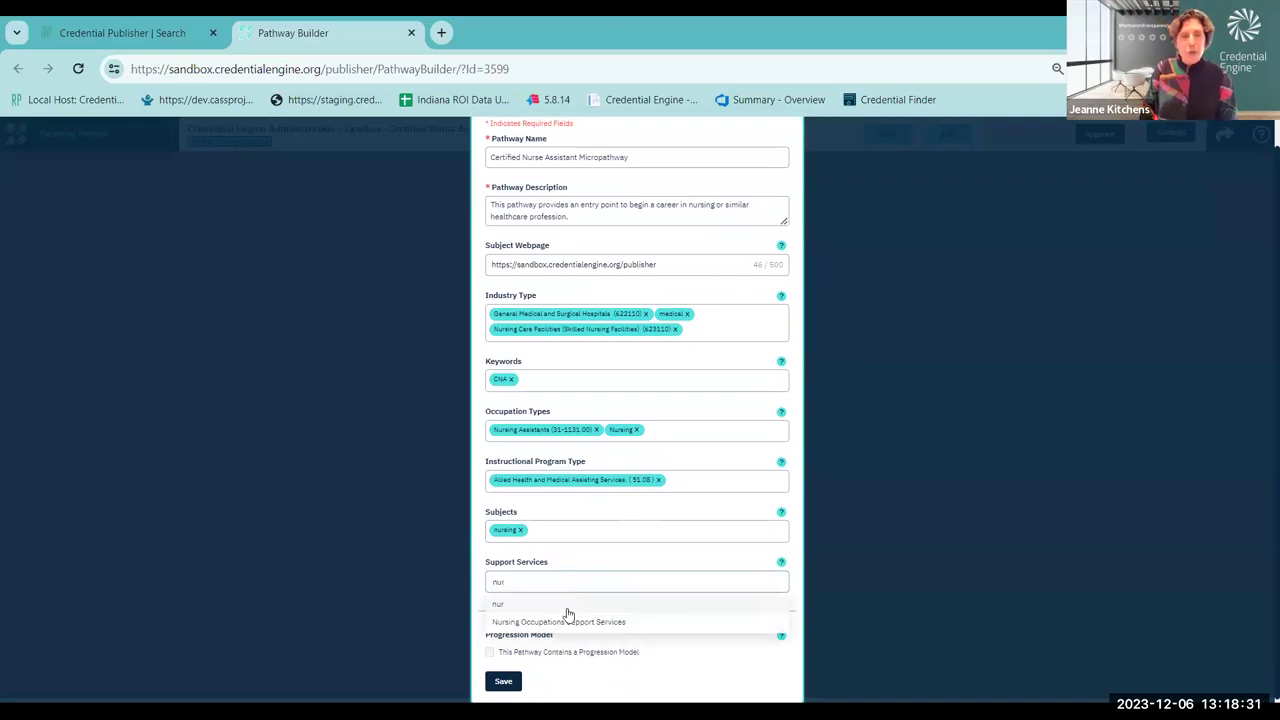
click(567, 625)
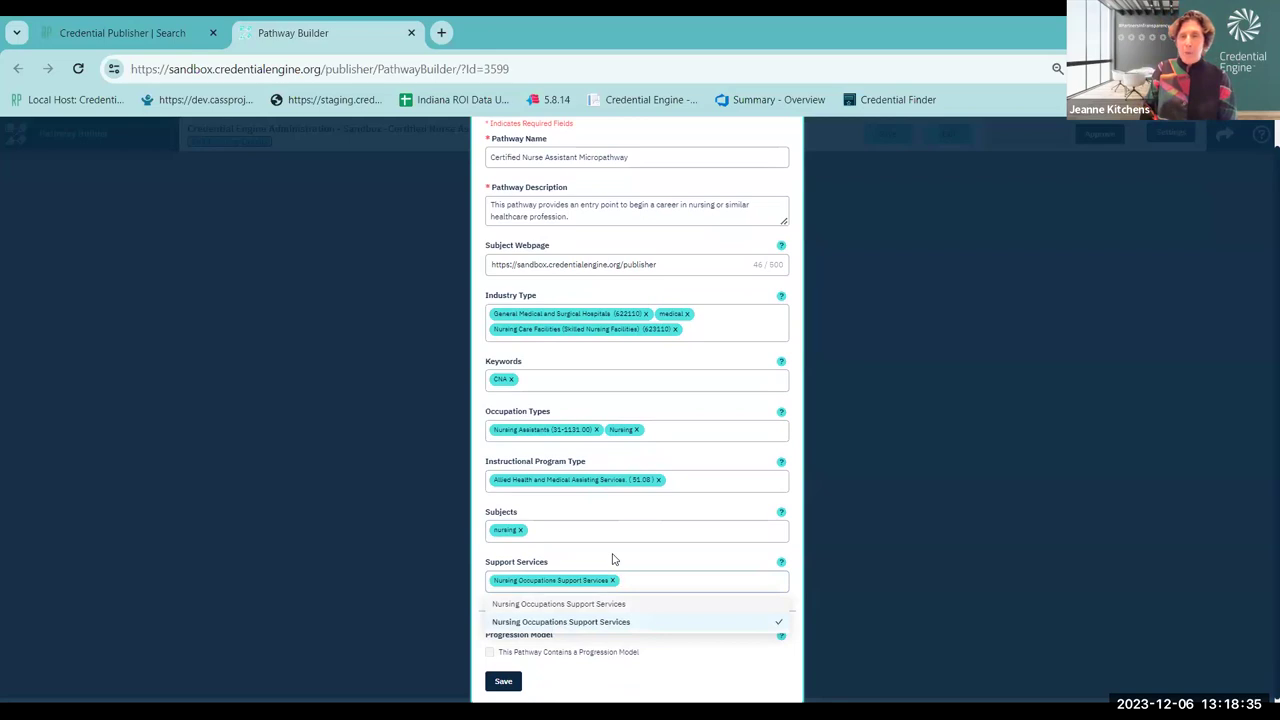
click(613, 560)
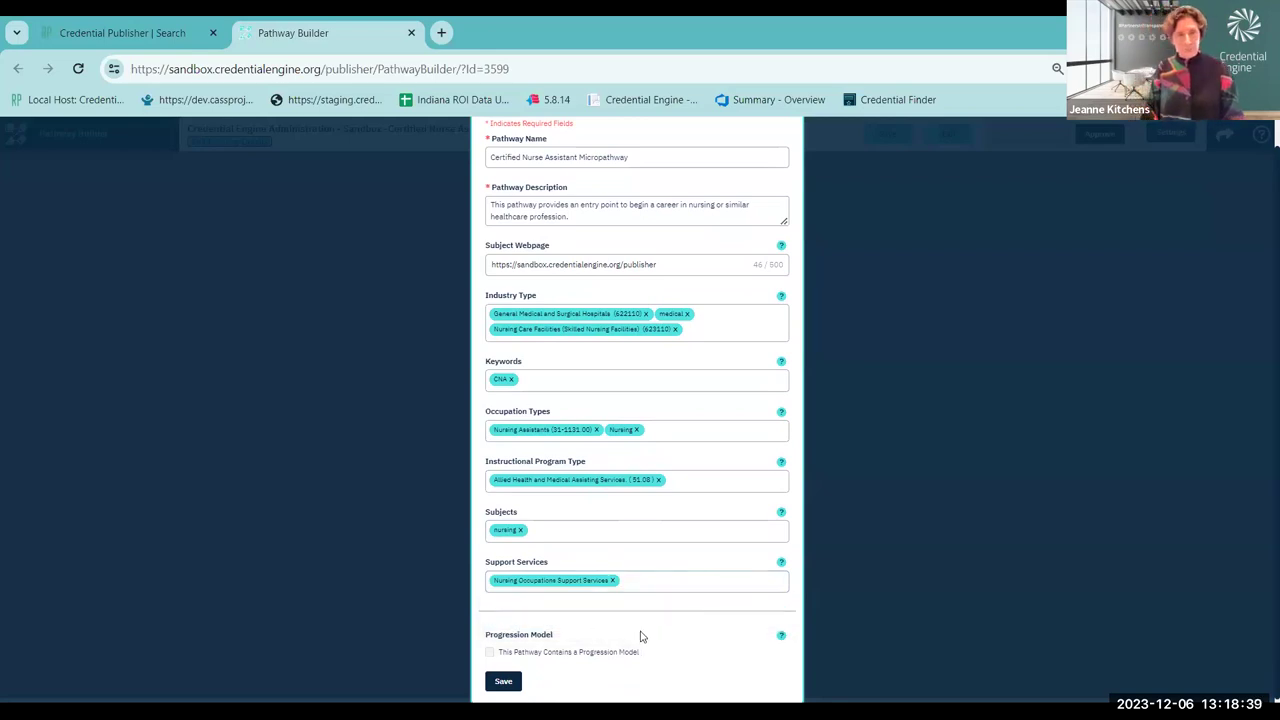
click(503, 681)
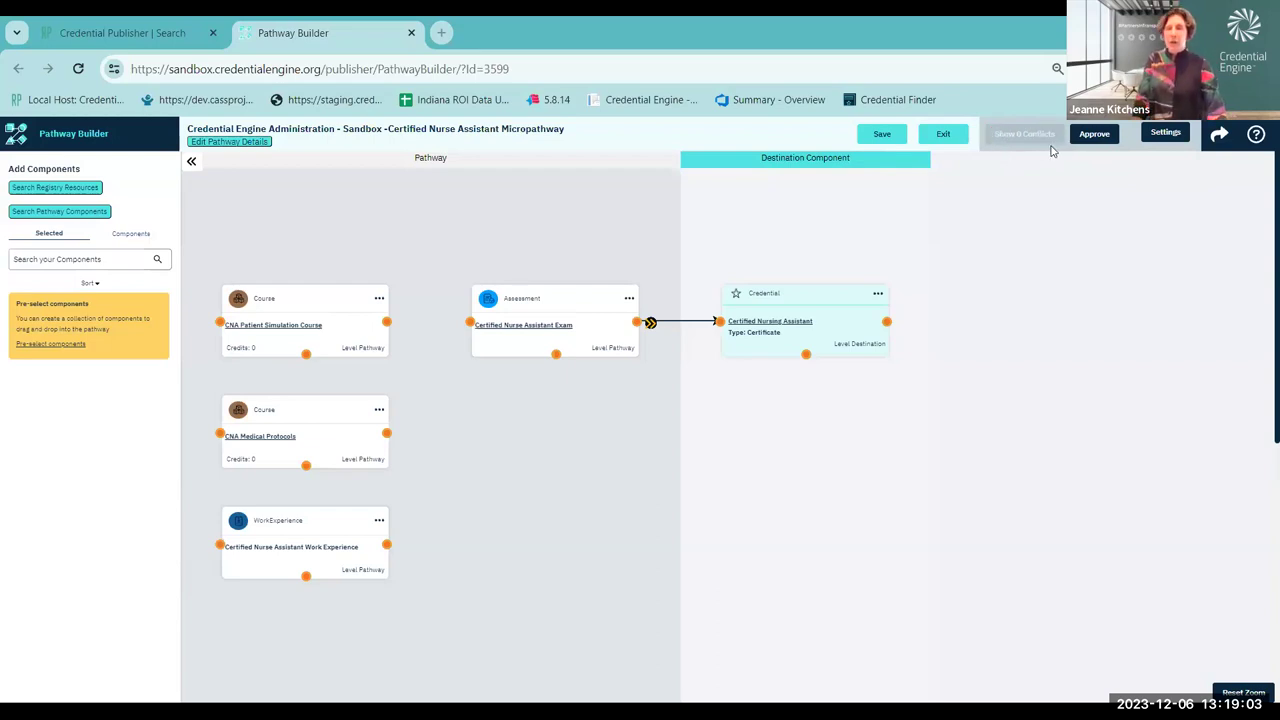
Step: Turn the pathway canvas grid lines on to show the layout, and turn them off again
mouse_move(1165, 135)
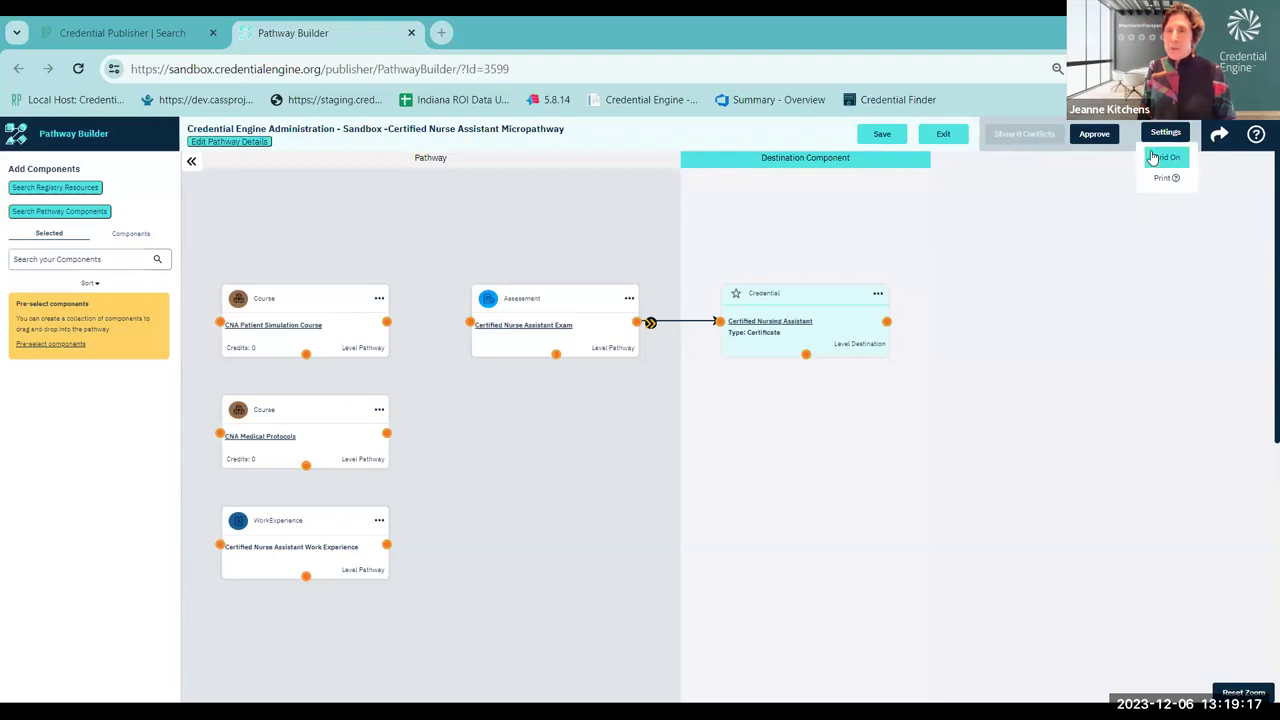
click(1160, 160)
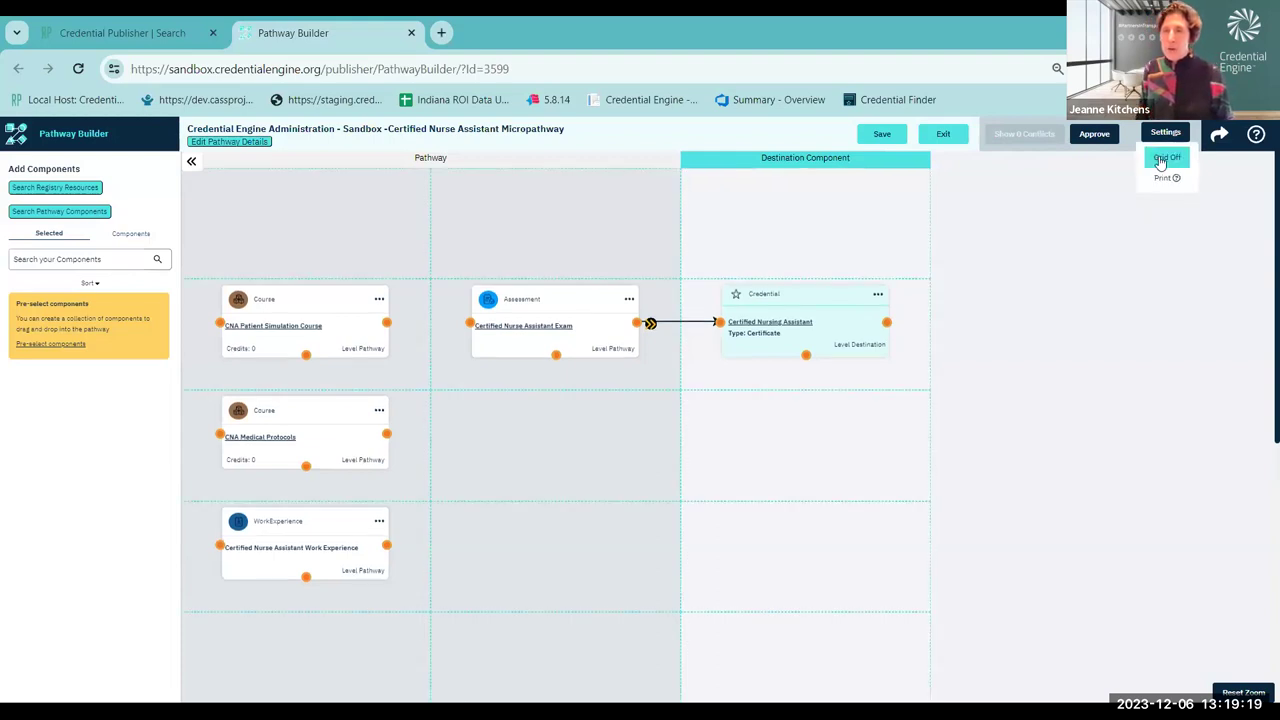
click(1160, 160)
click(1160, 160)
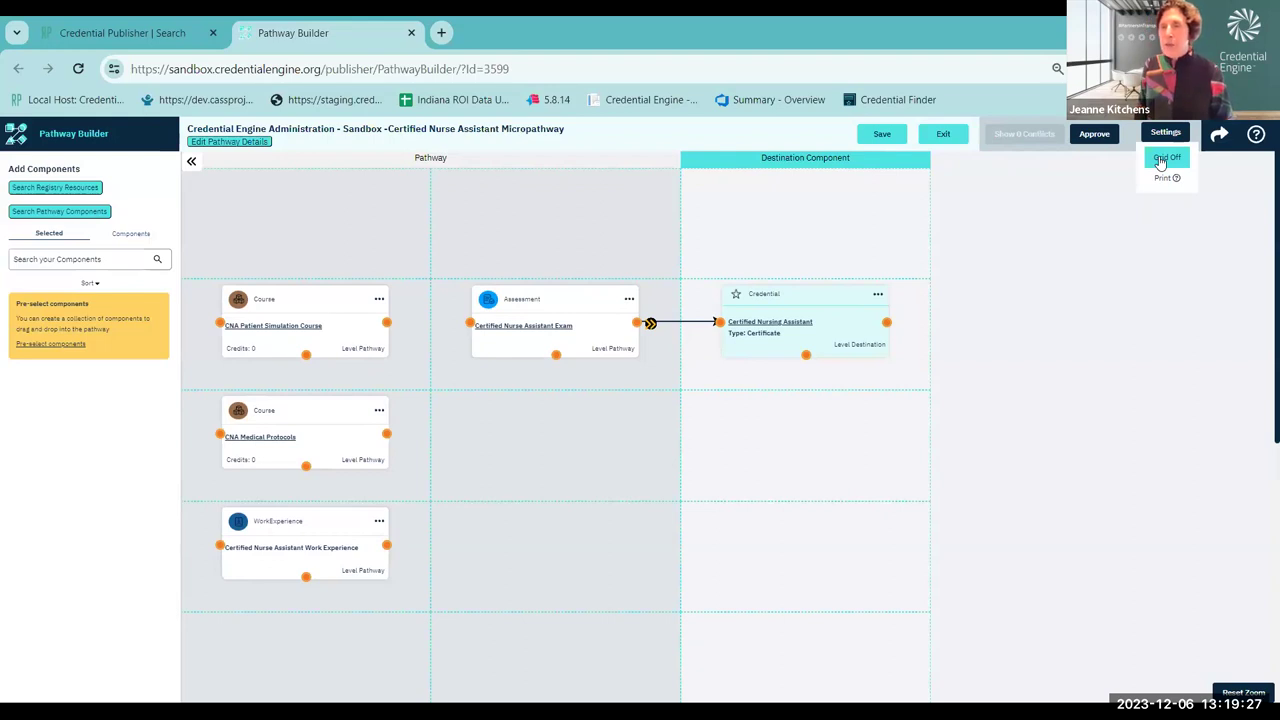
click(1163, 162)
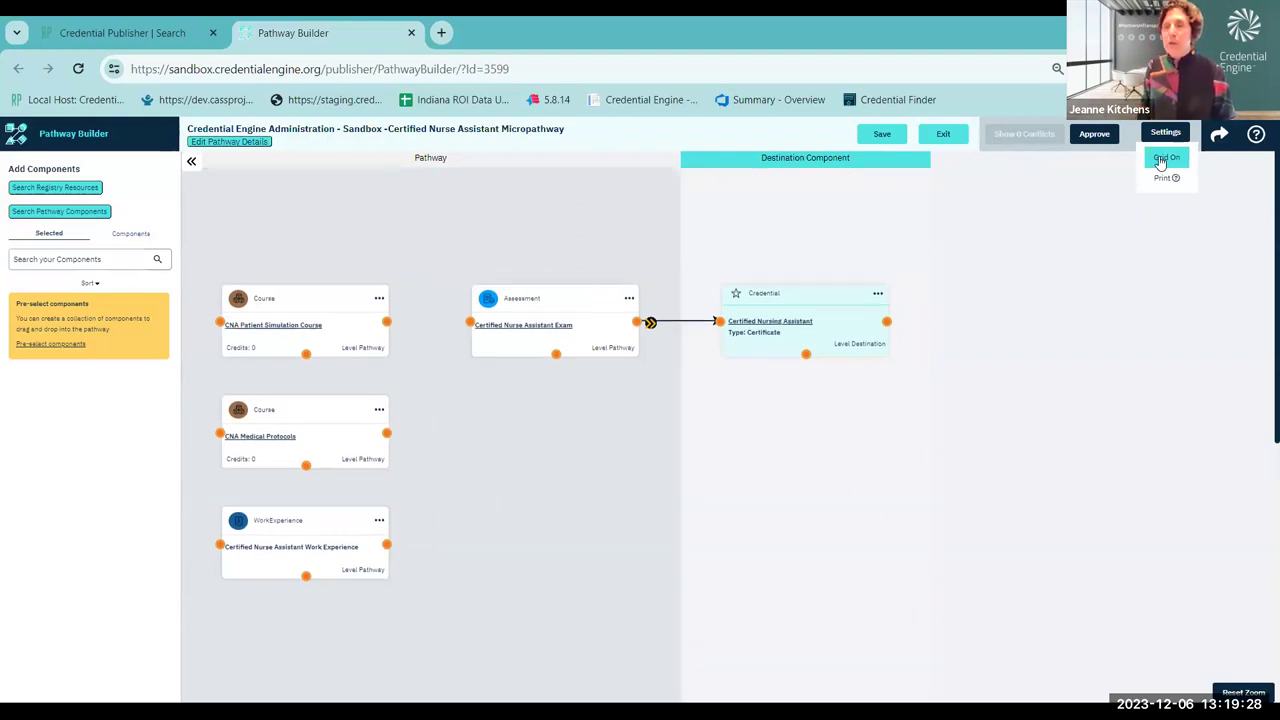
Step: Look over the Pathway Builder help topics and contact information, and close the help window
click(1219, 136)
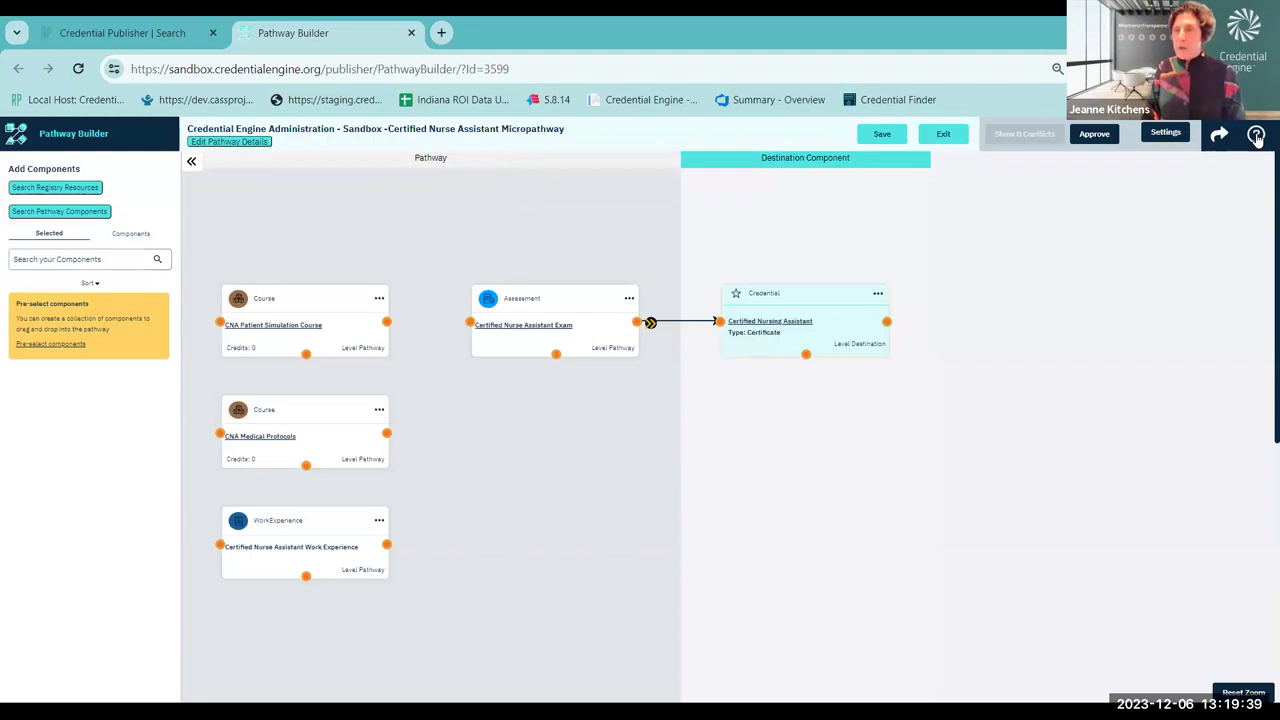
click(1256, 136)
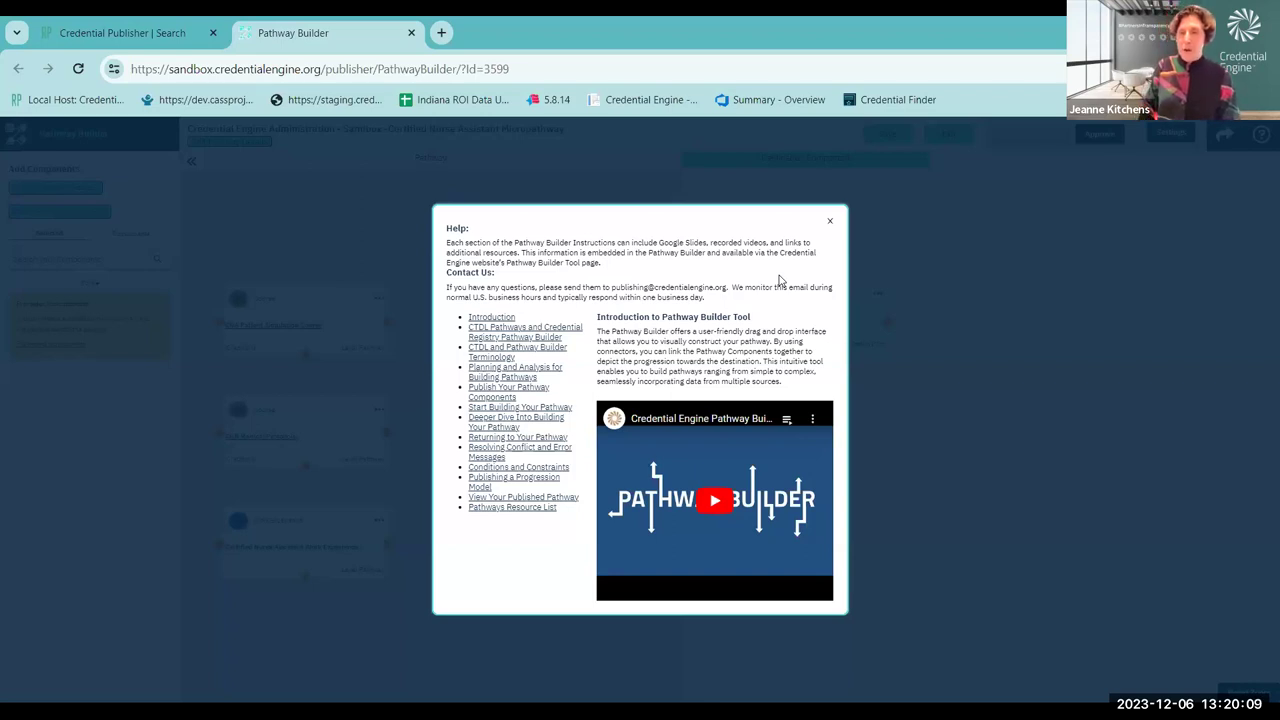
click(829, 226)
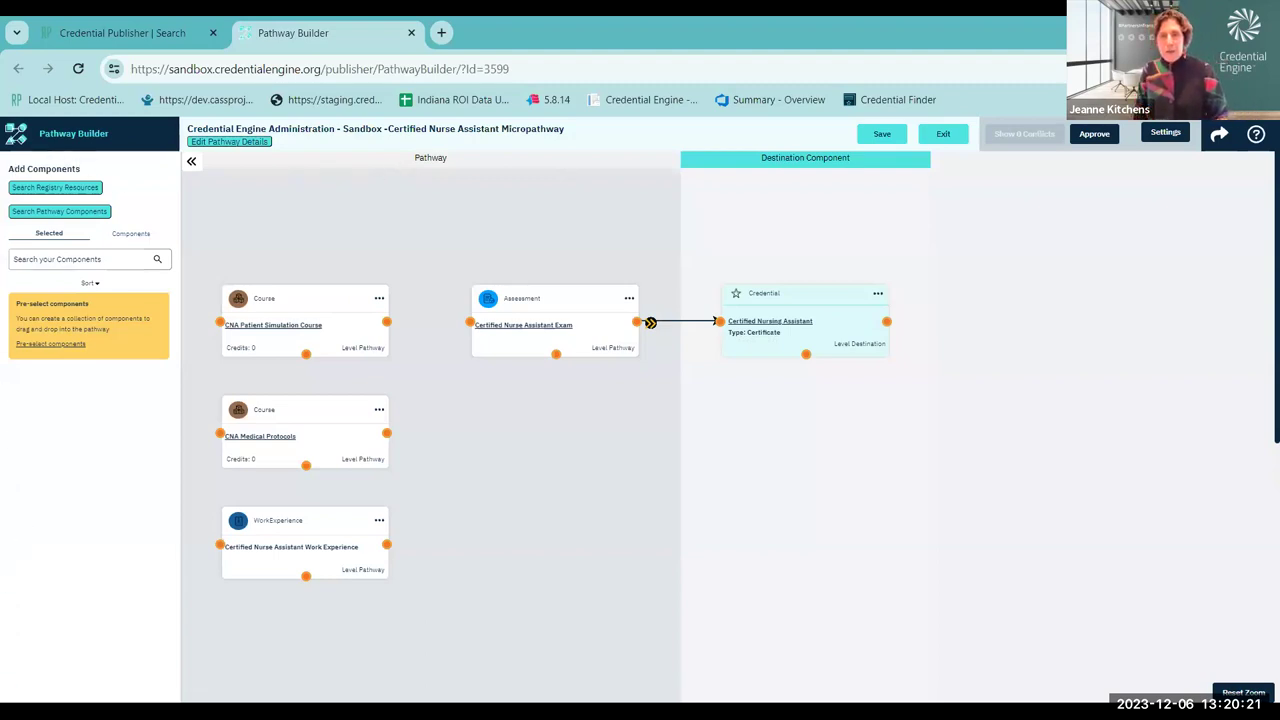
Step: Start a registry resource search limited to credential components published by the own organization
click(86, 190)
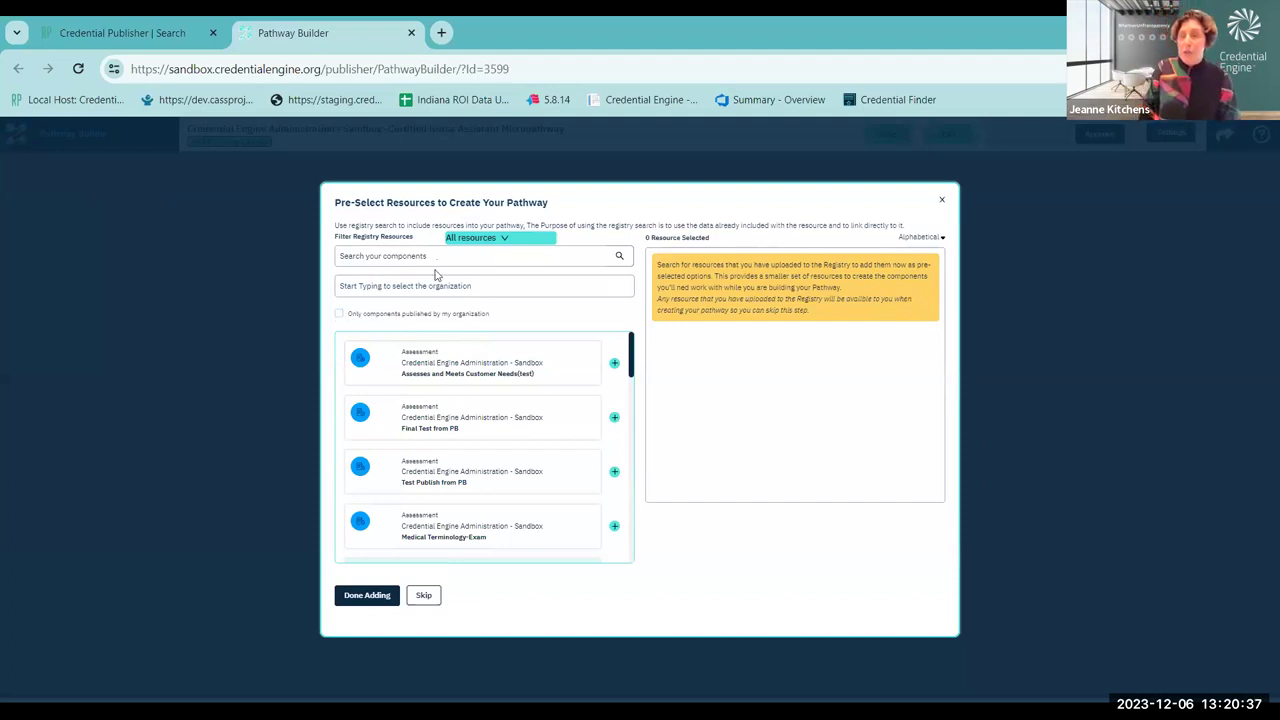
click(472, 241)
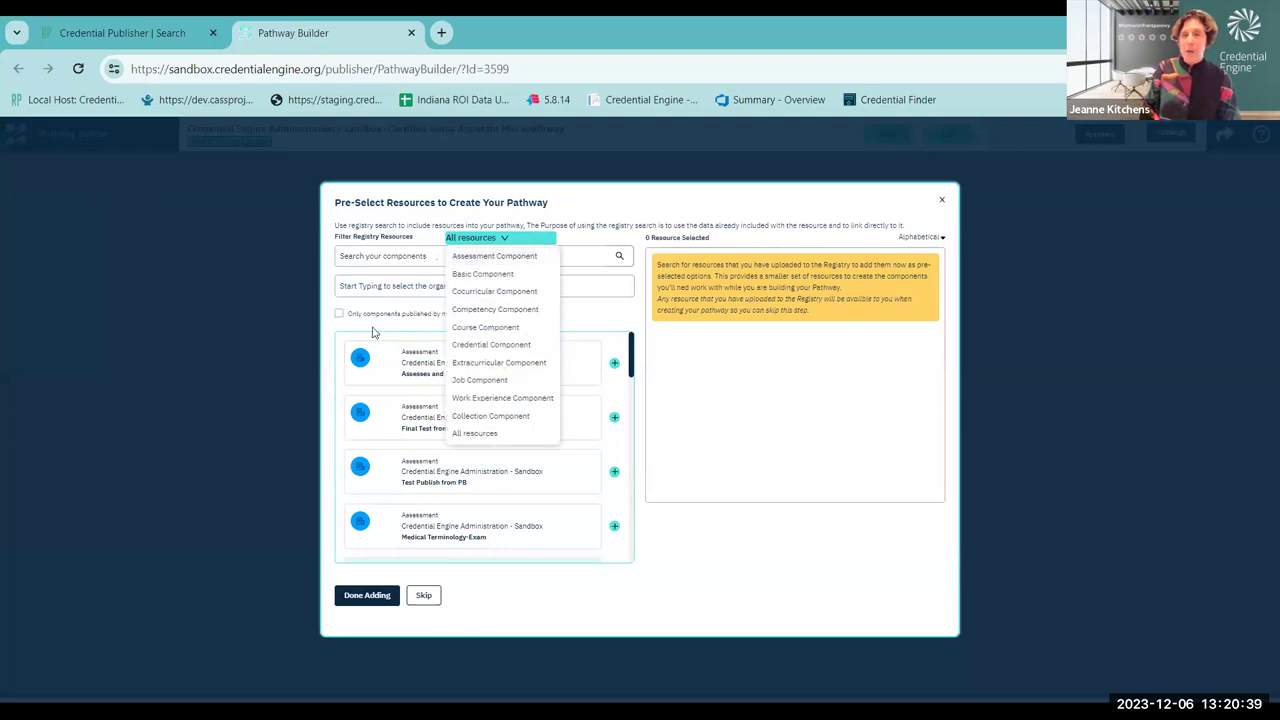
click(370, 313)
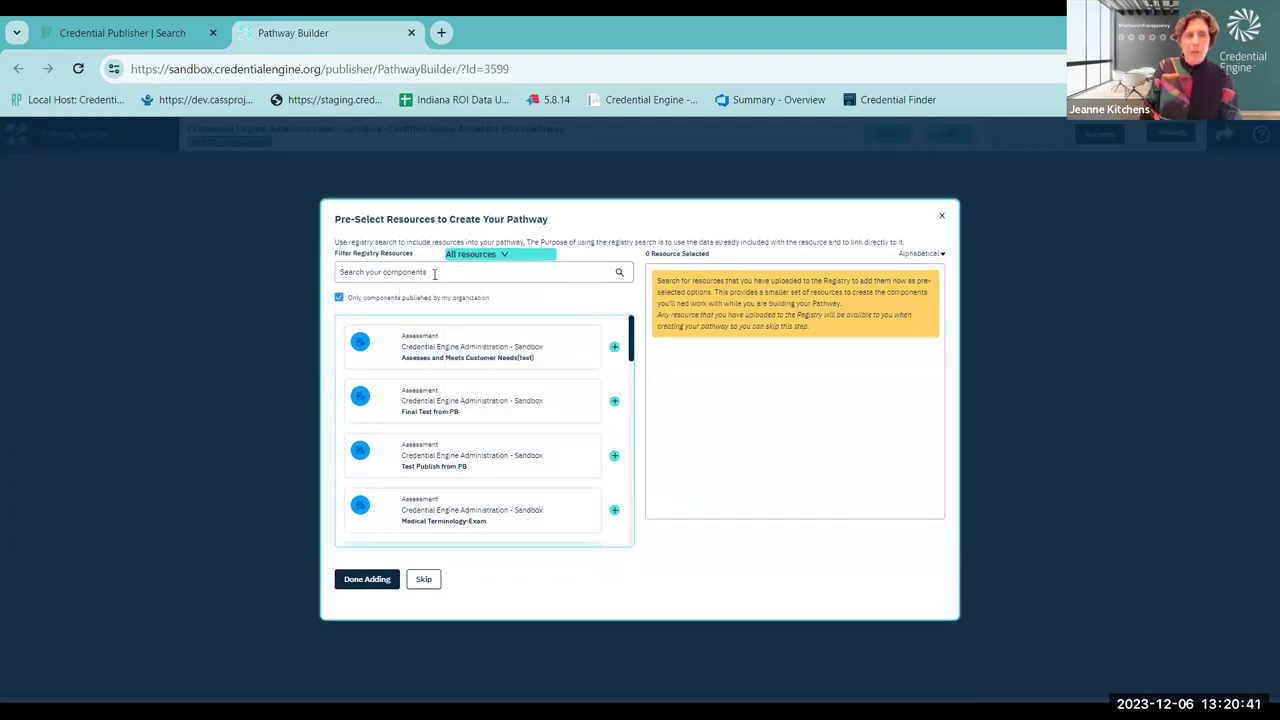
click(492, 256)
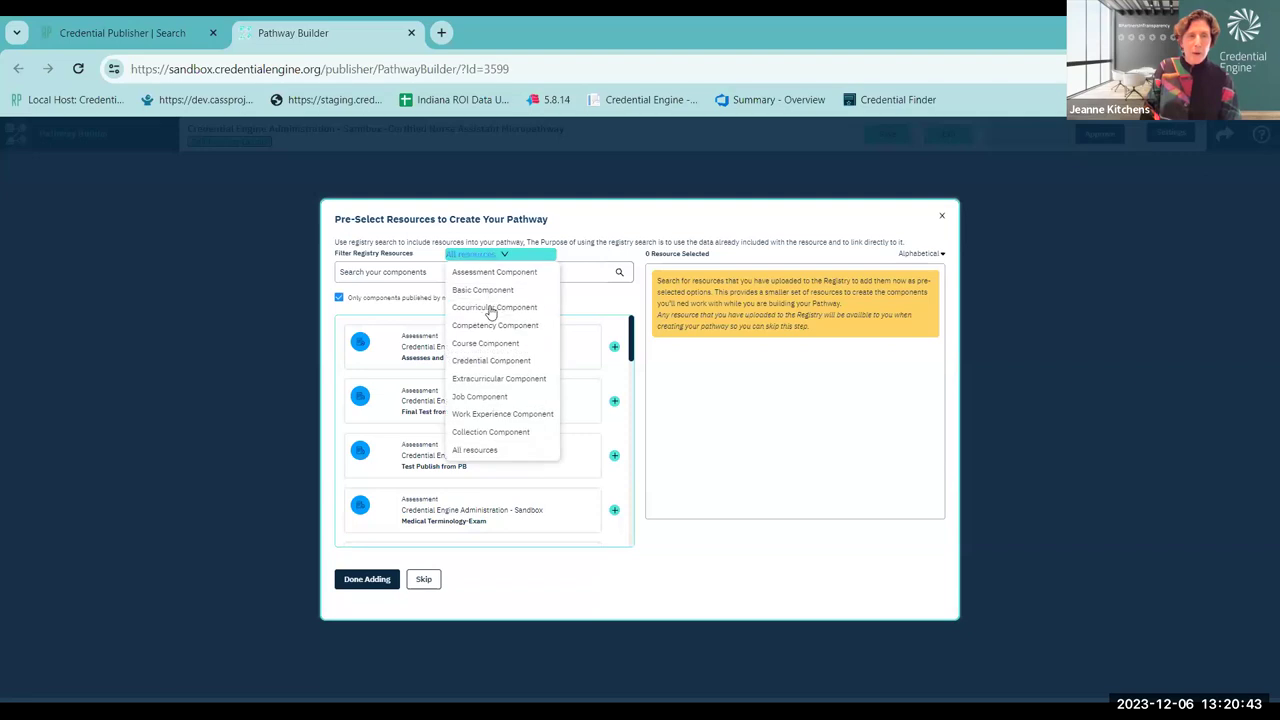
click(481, 362)
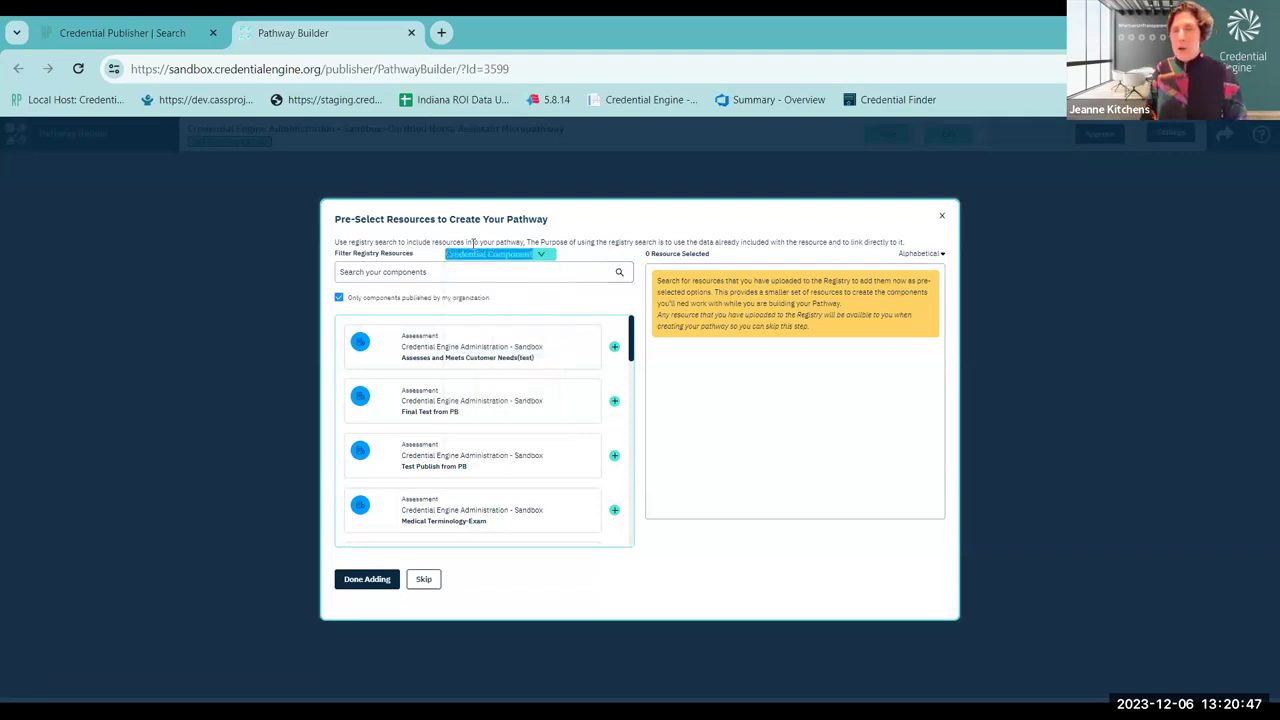
Step: Search the registry for "certifi" and add the Certified Nurse Assistant Micropathway microcredential to the selected resources
click(417, 275)
text(certifi)
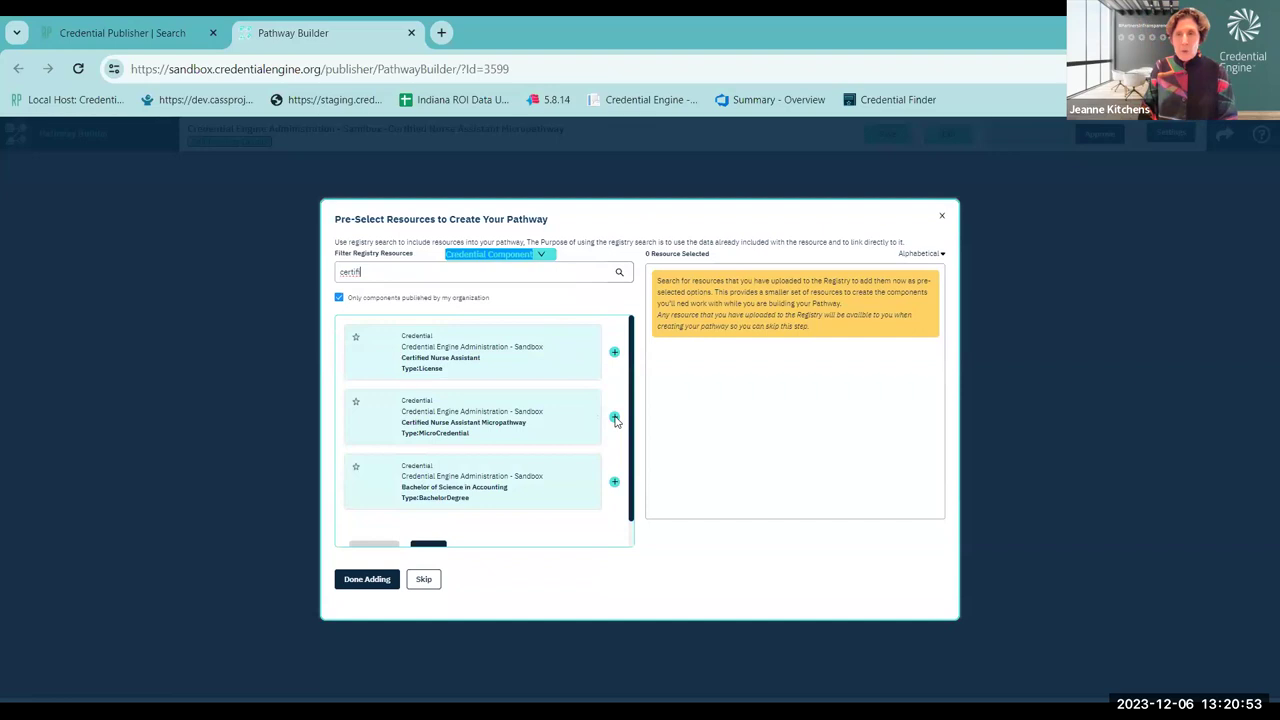
click(615, 420)
Step: Clear the previous registry search, search course components for "medical", and add the Medical Terminology course to the selected resources
drag(397, 289, 307, 290)
key(BackSpace)
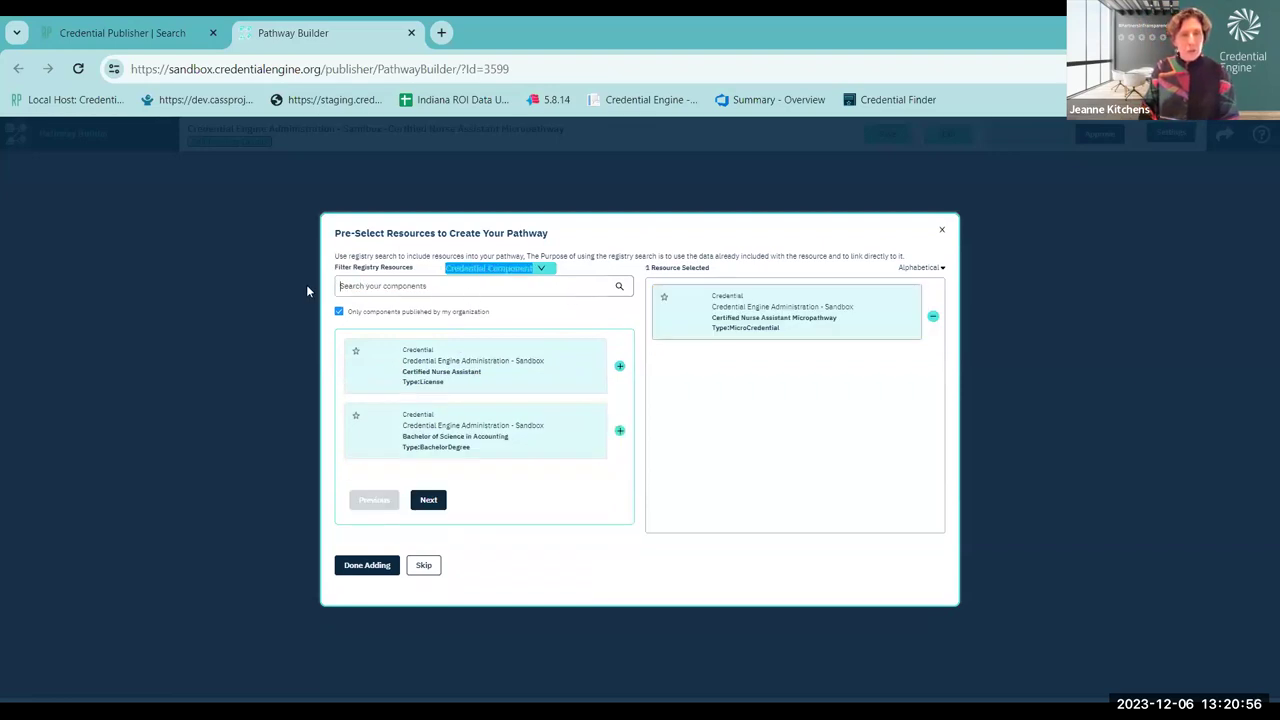
click(500, 255)
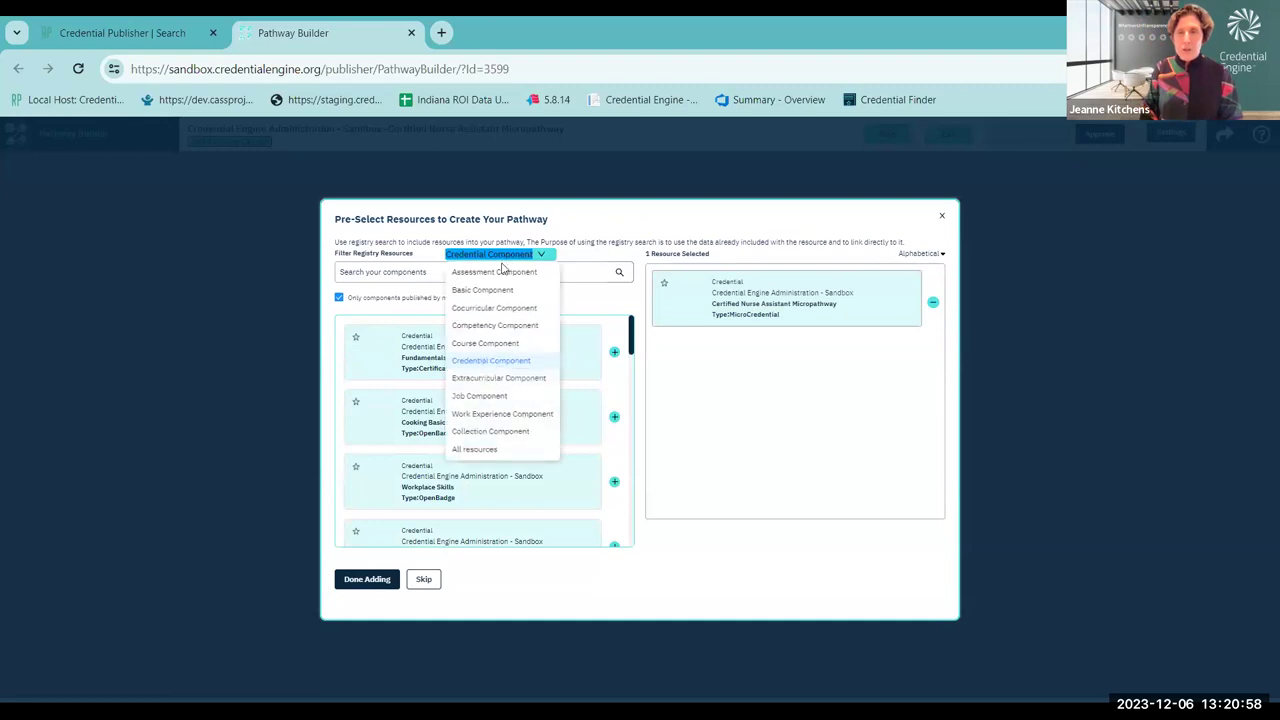
click(478, 343)
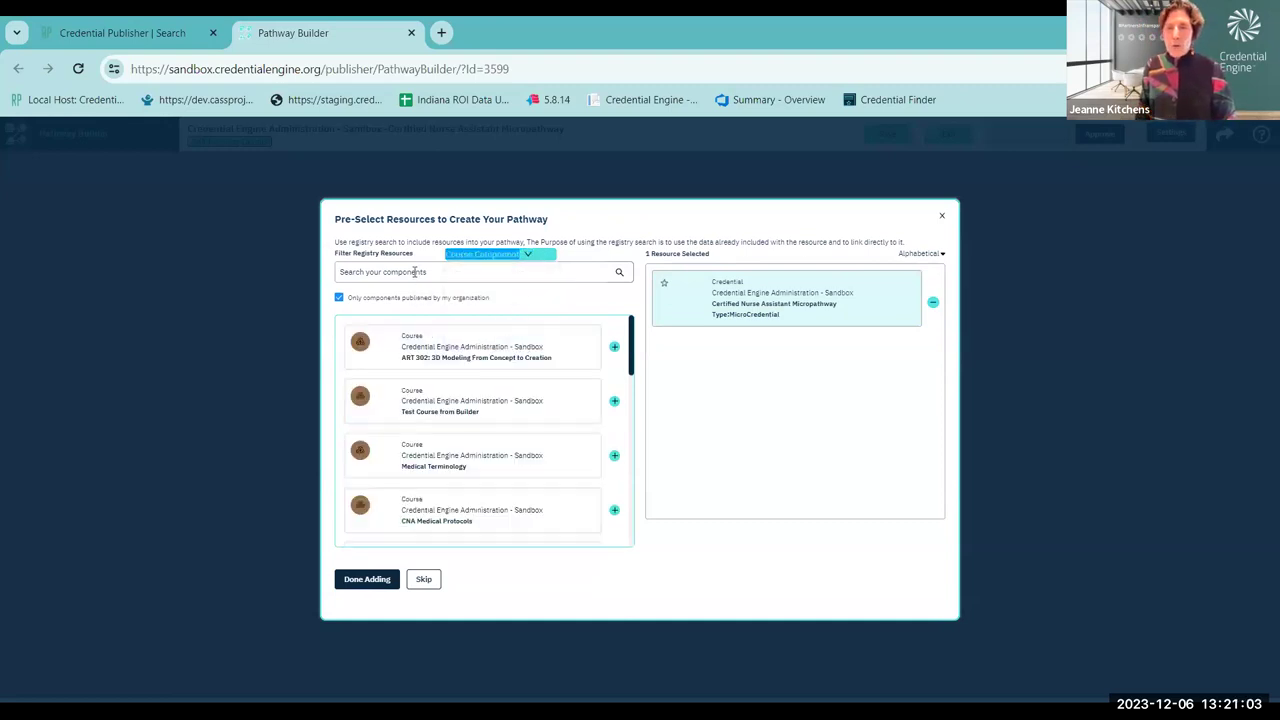
text(medical)
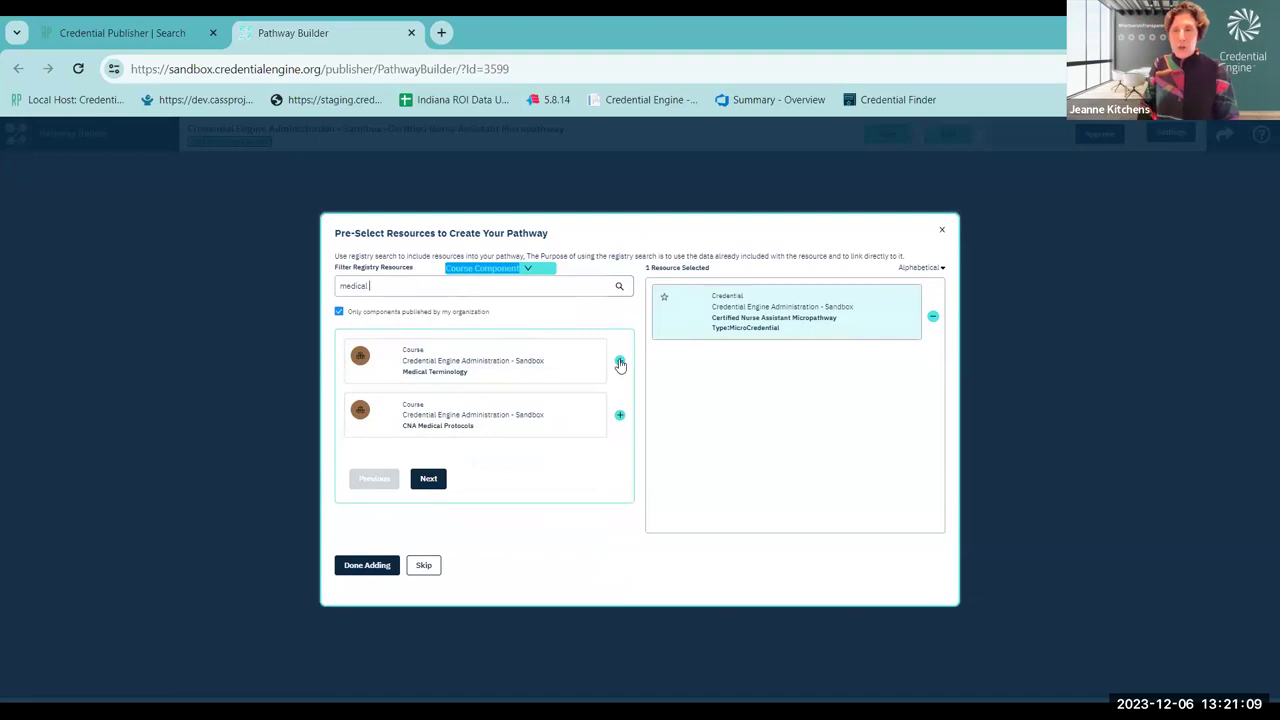
click(620, 362)
Step: Search competency components for "CNA" and add the competency "Applies medical terminology on the job." to the selected resources
drag(400, 287, 314, 286)
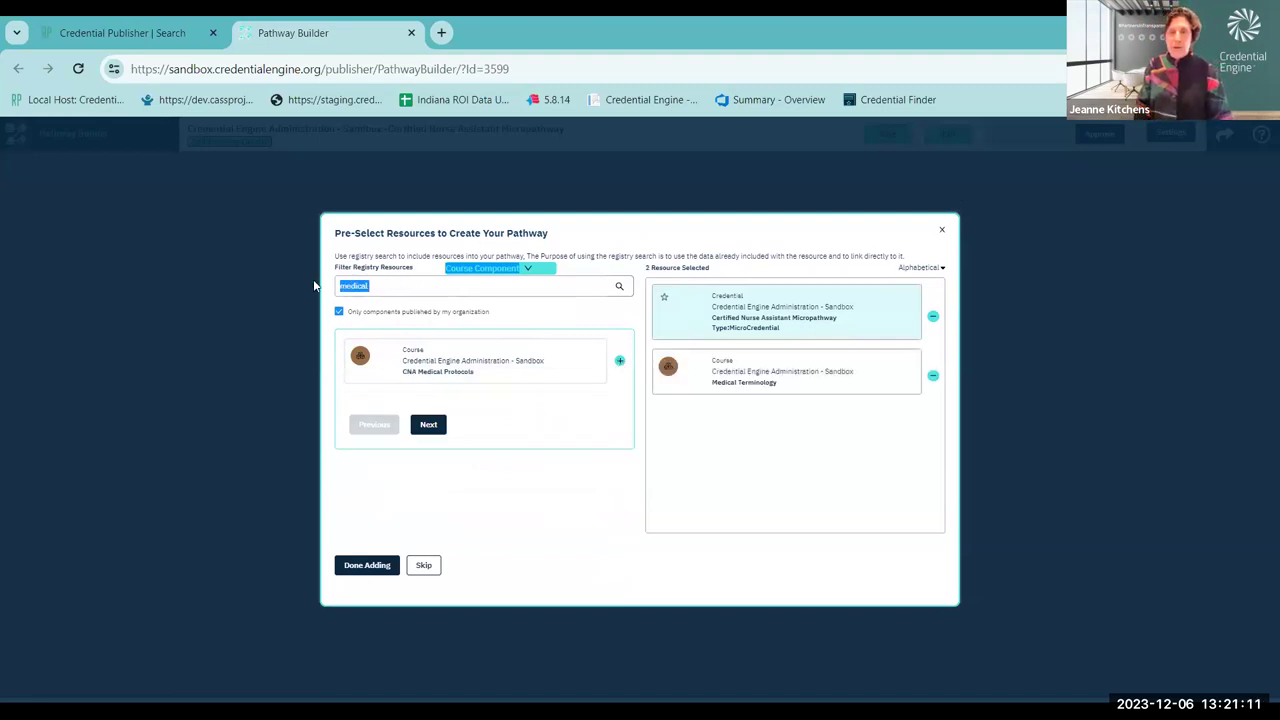
key(BackSpace)
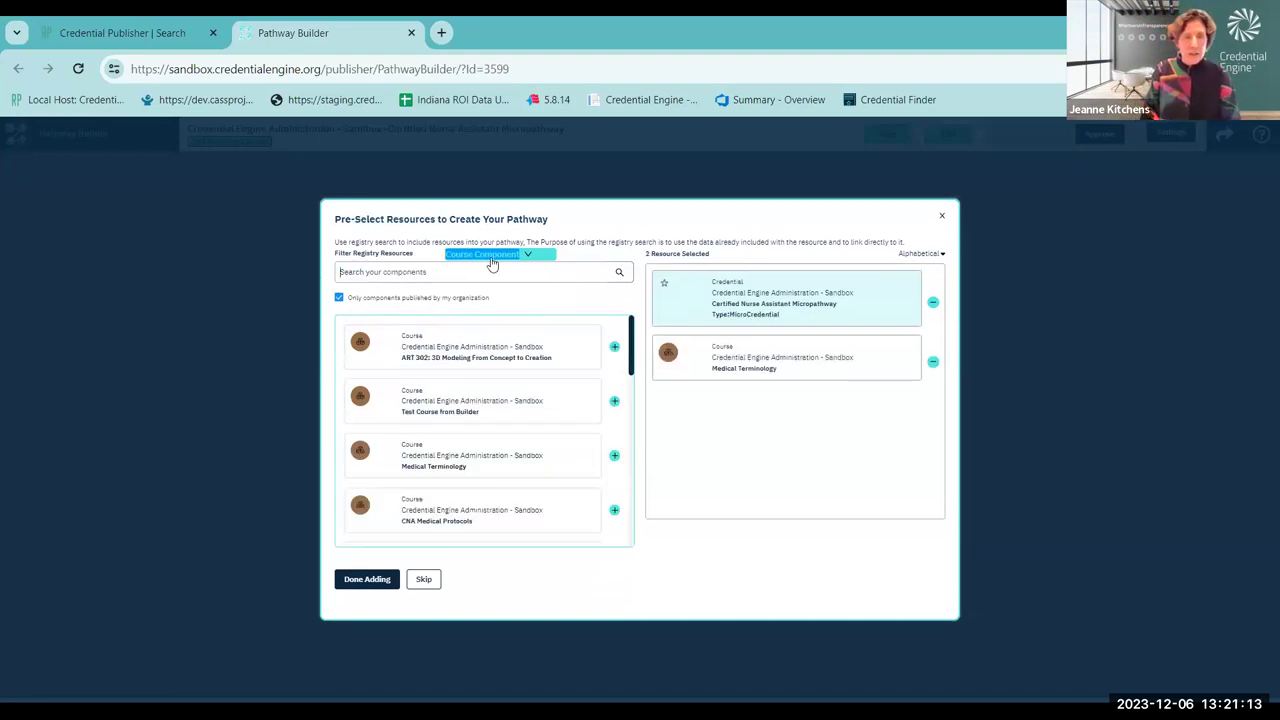
click(502, 257)
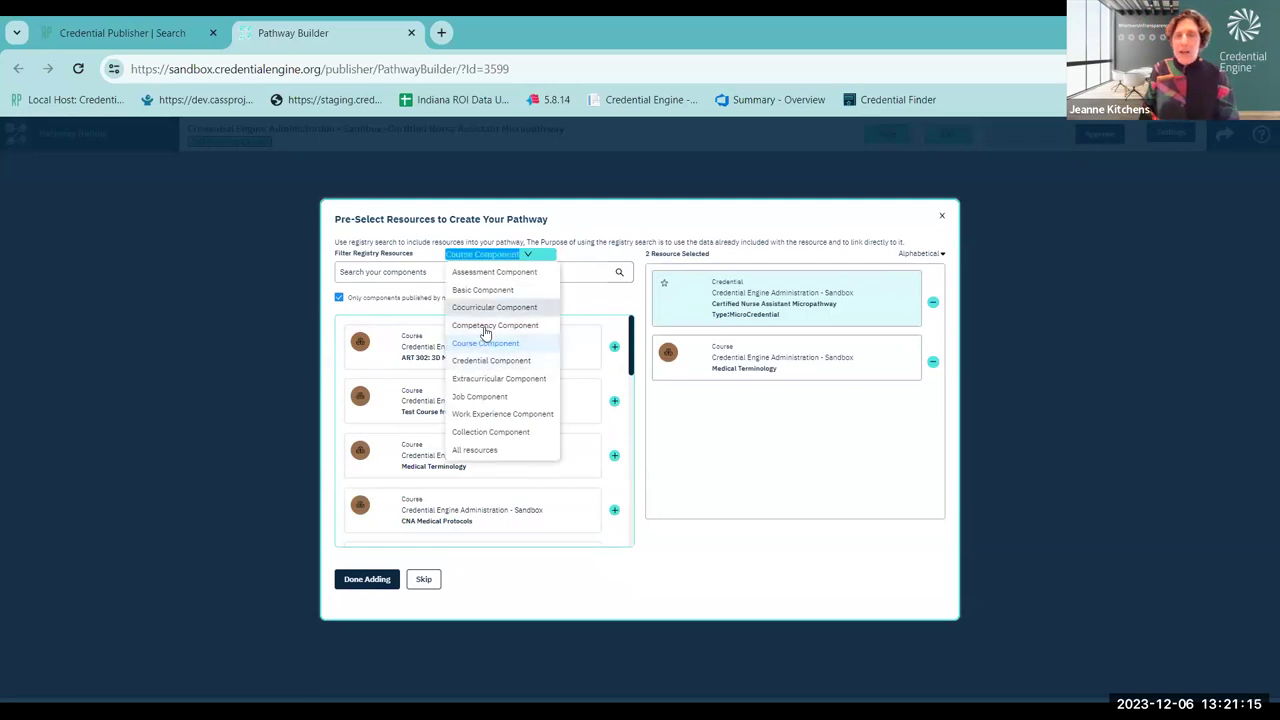
click(483, 327)
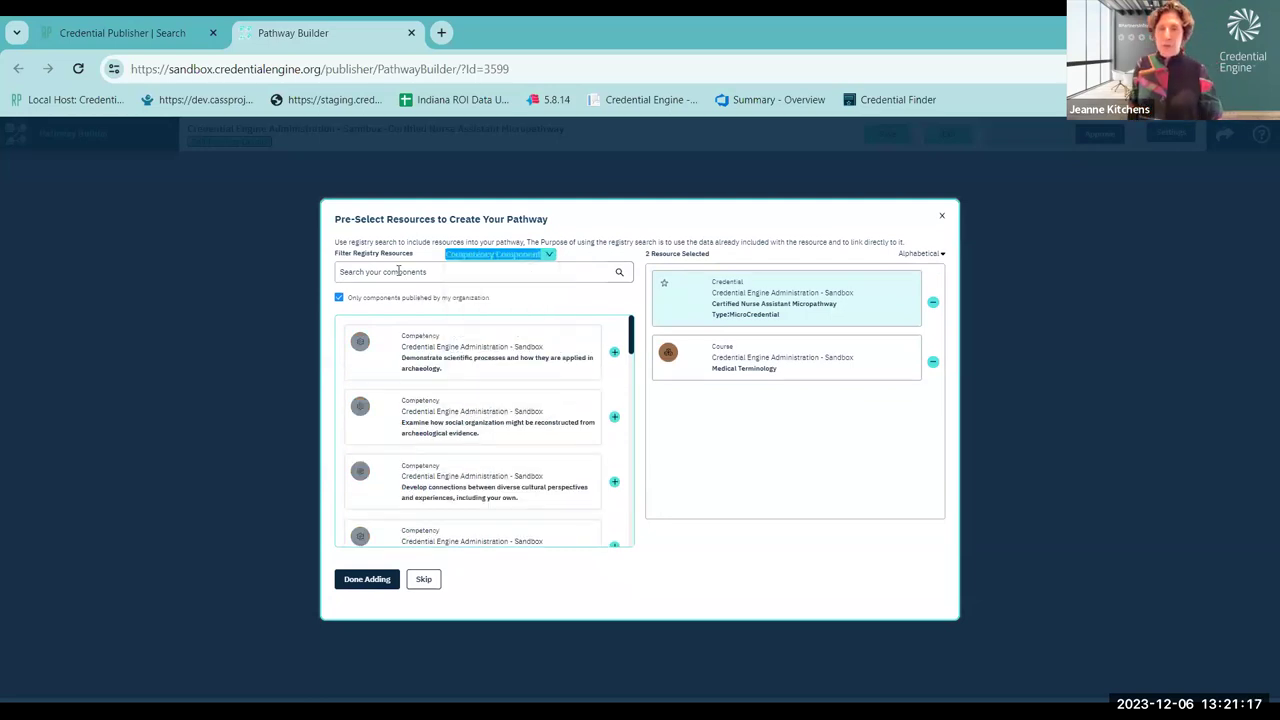
text(c)
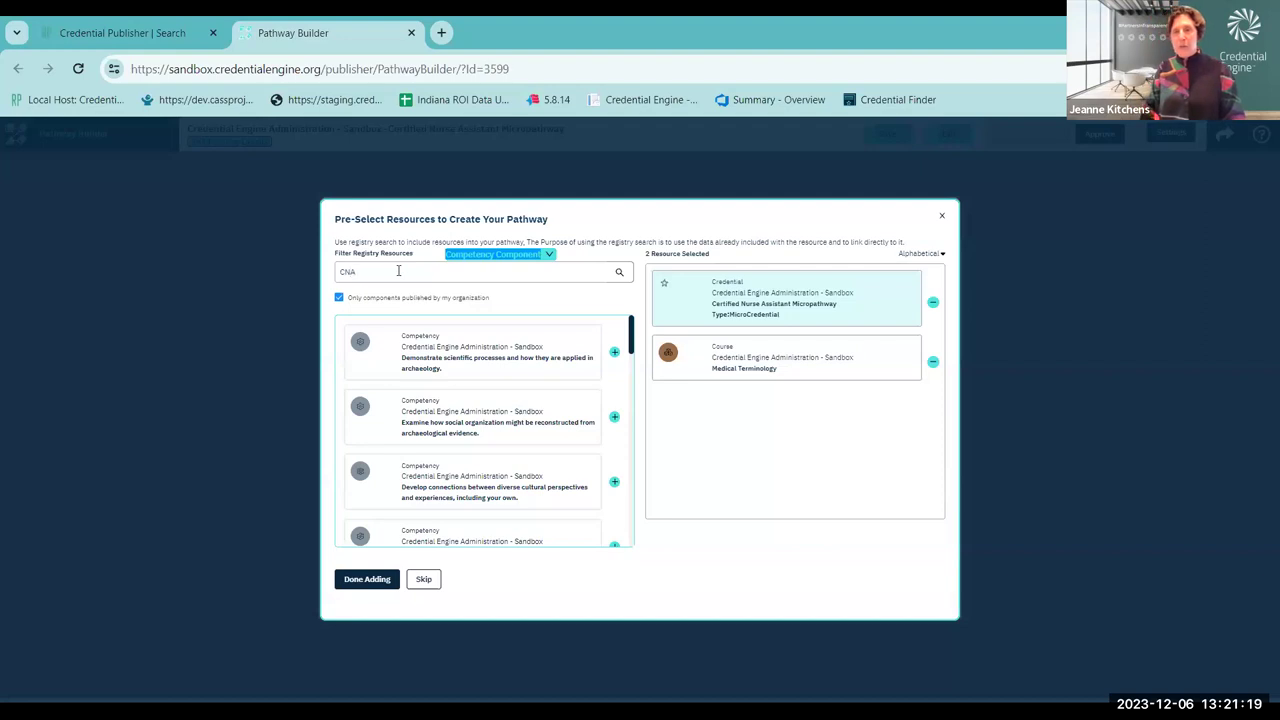
key(Return)
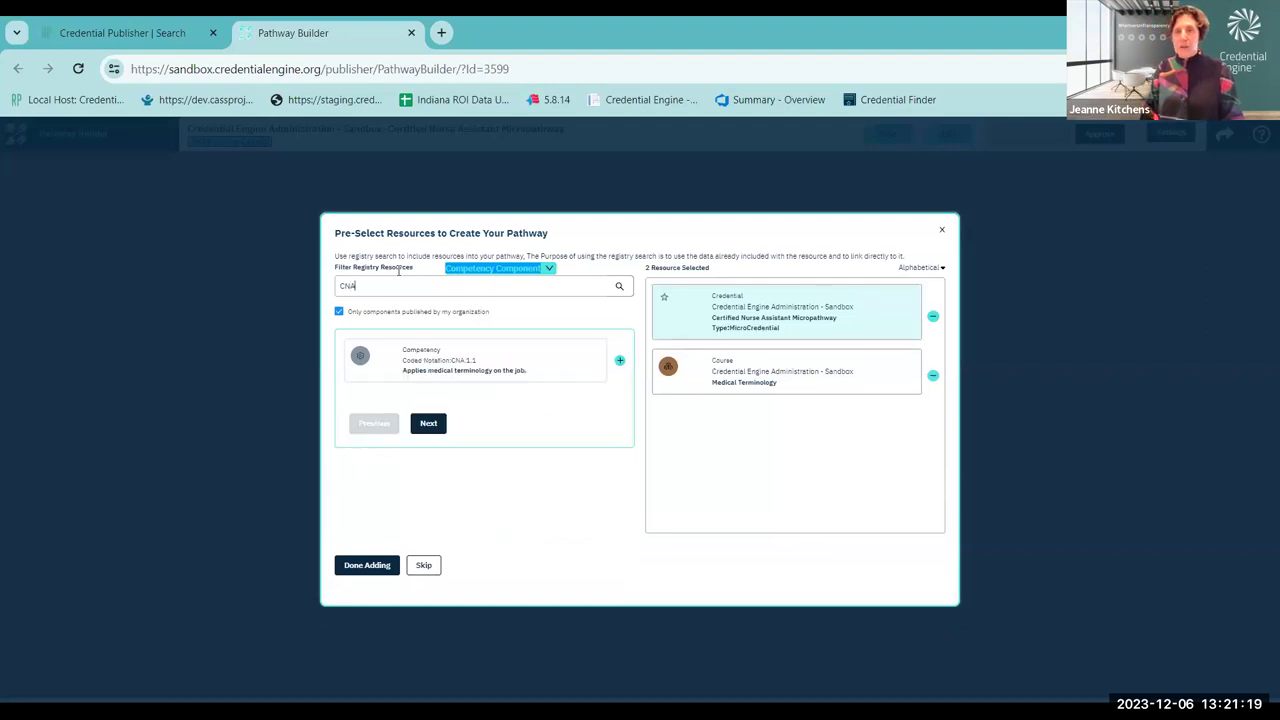
click(620, 362)
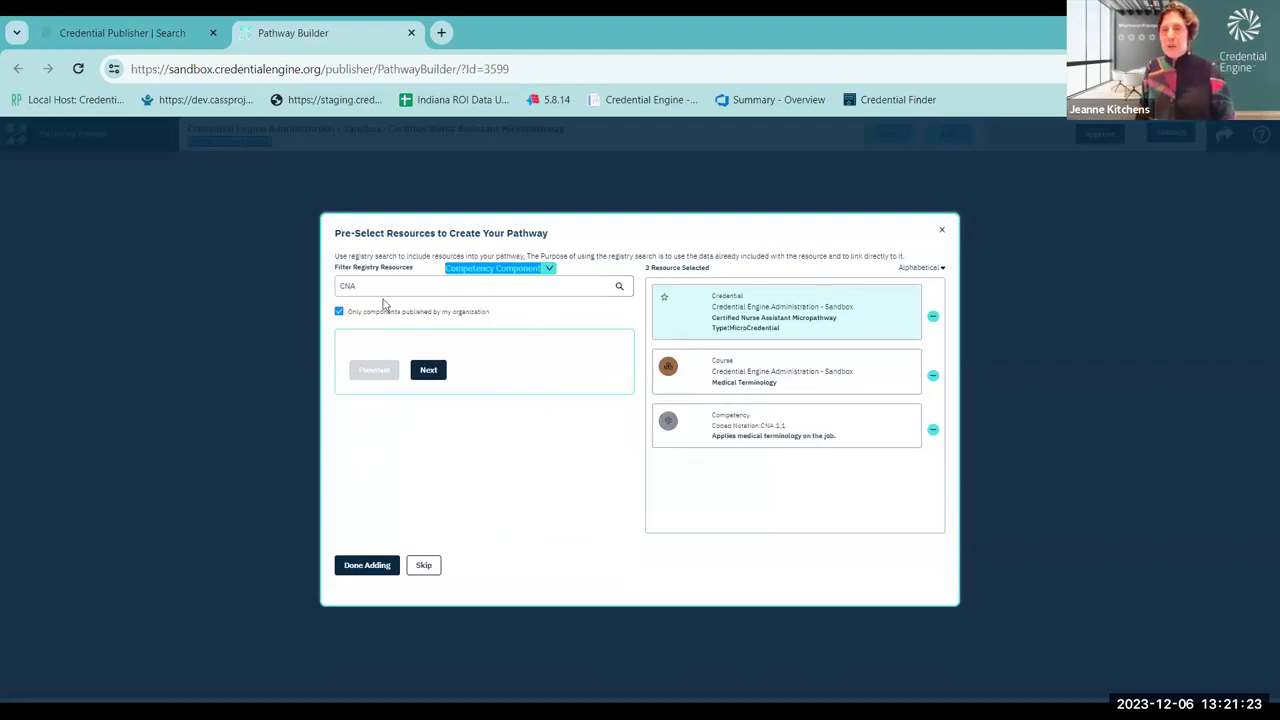
Step: Clear the CNA search and finish pre-selecting resources to return to the pathway canvas
drag(364, 286, 316, 283)
key(BackSpace)
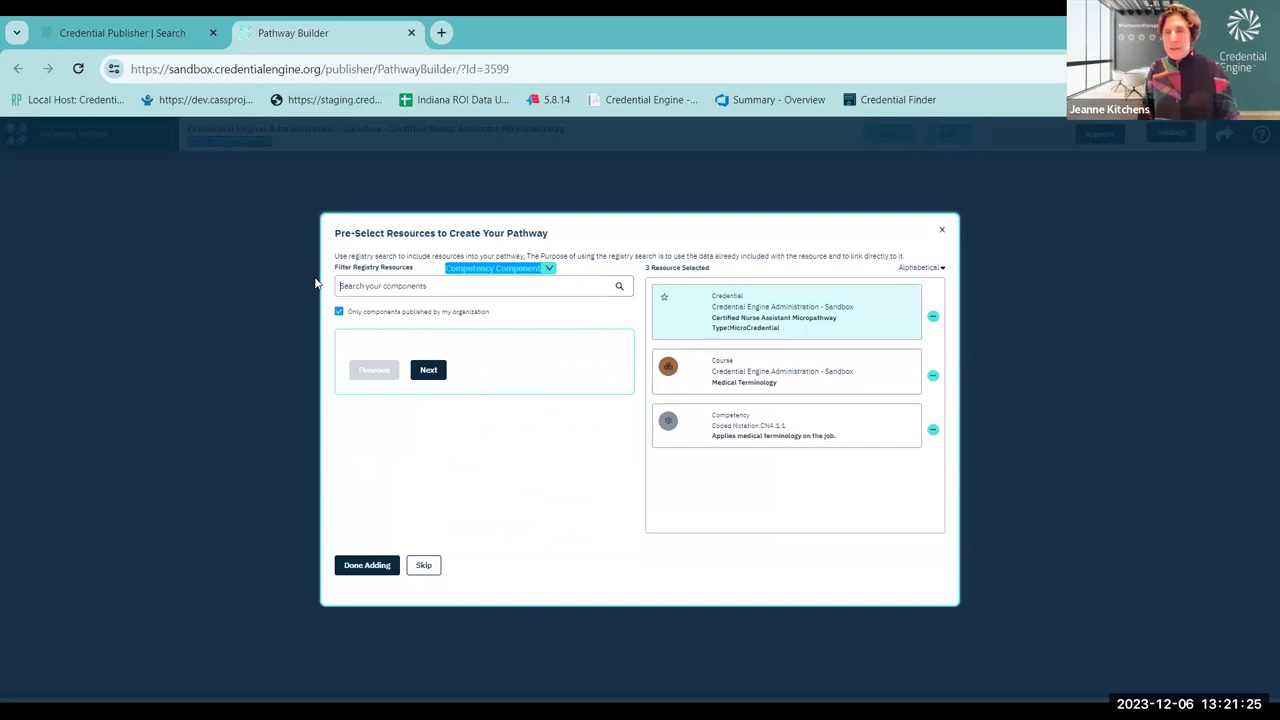
key(Return)
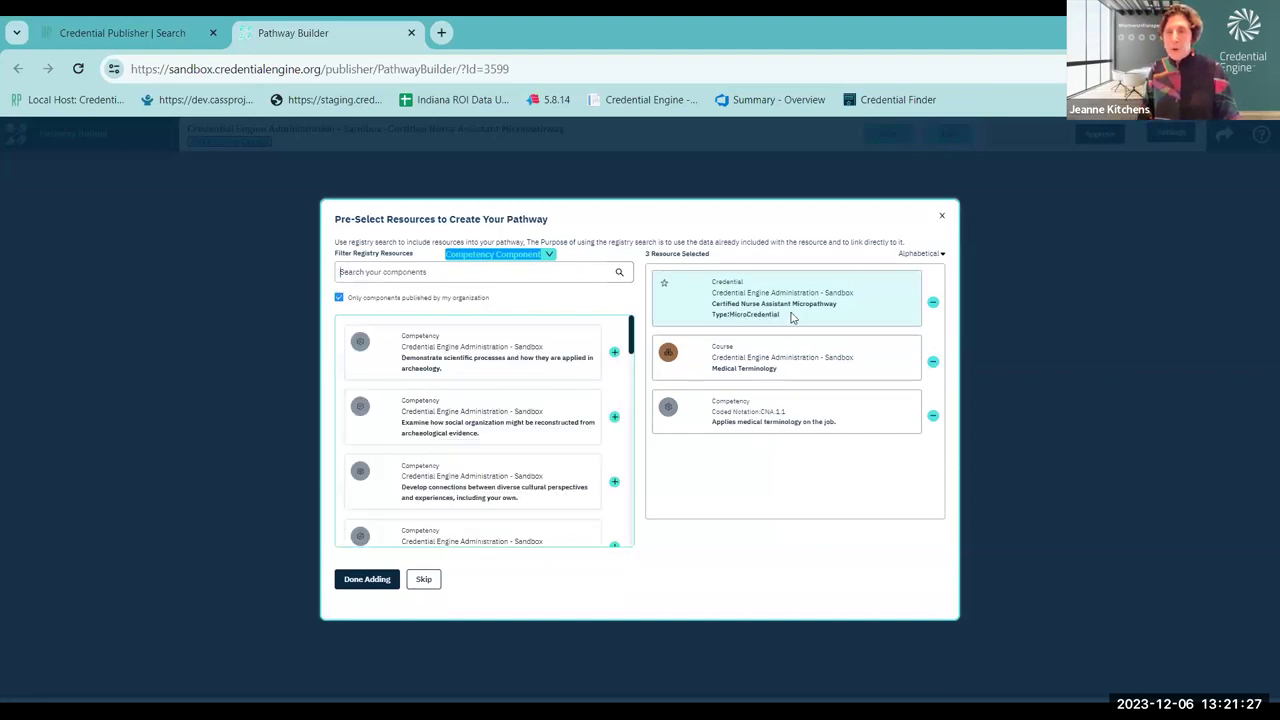
click(360, 580)
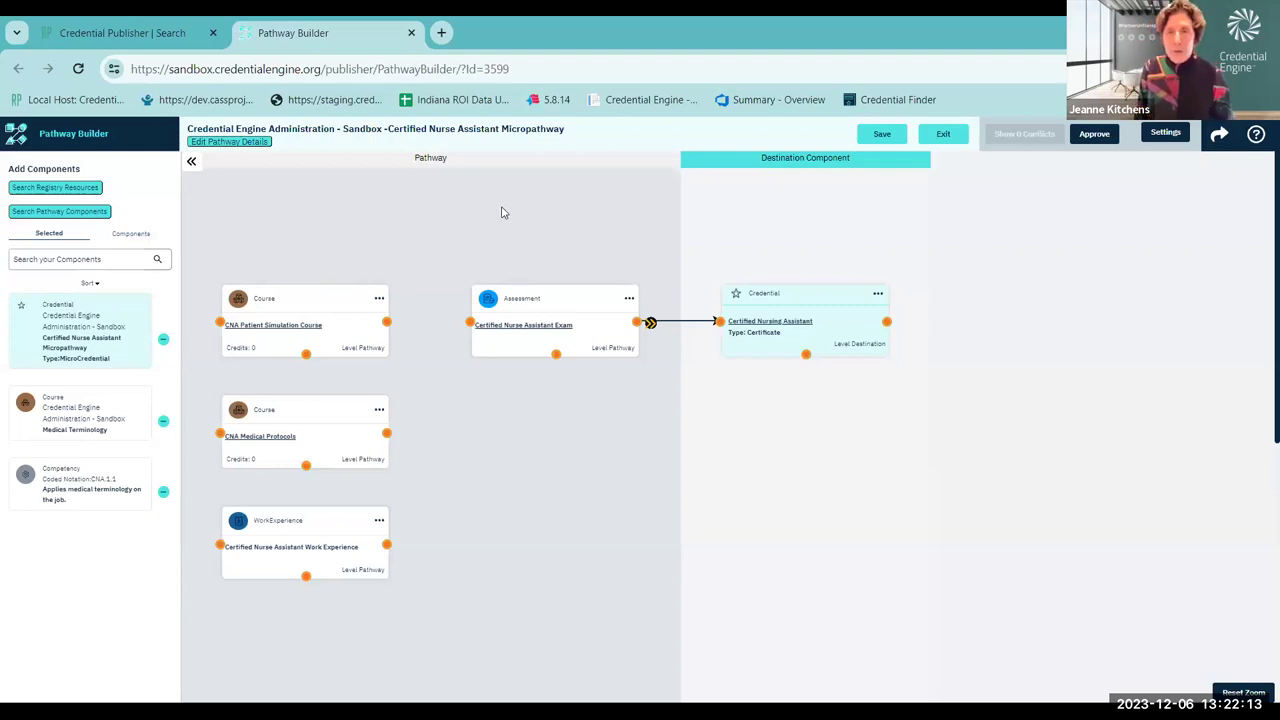
Step: Compare the pre-selected resources with the available component types, and read the definition of the Assessment component
click(130, 236)
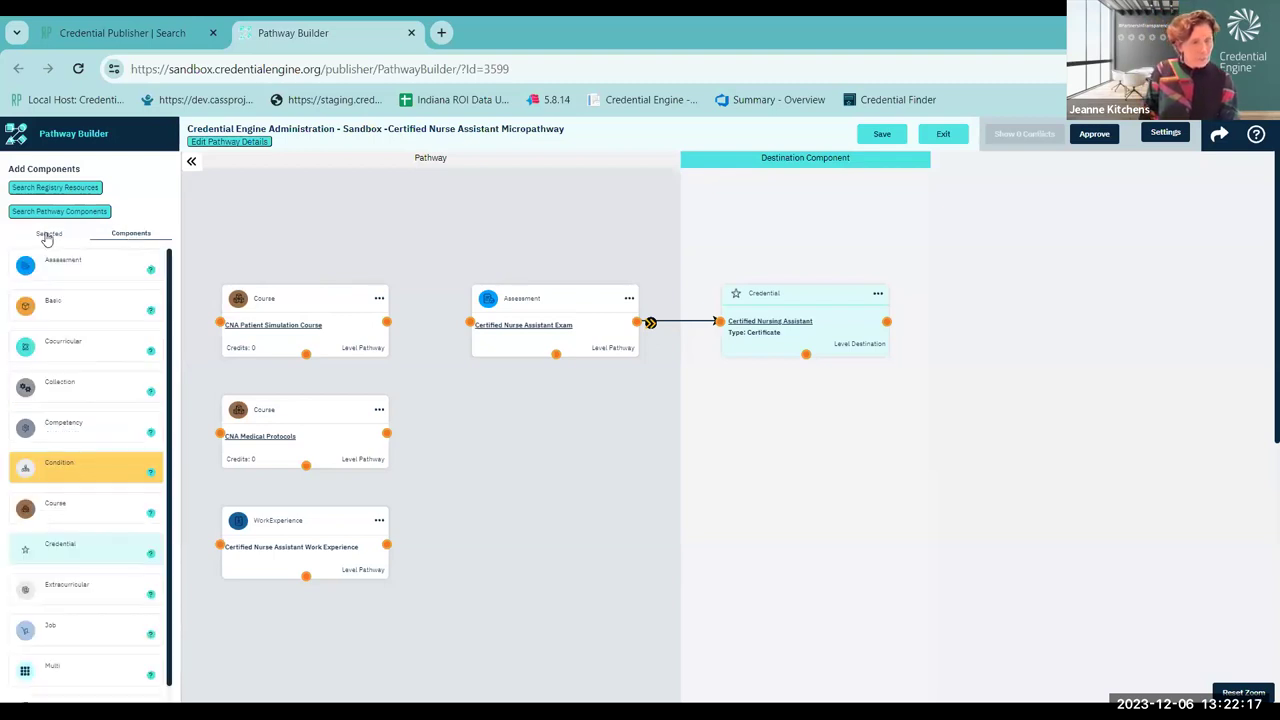
click(49, 236)
click(130, 234)
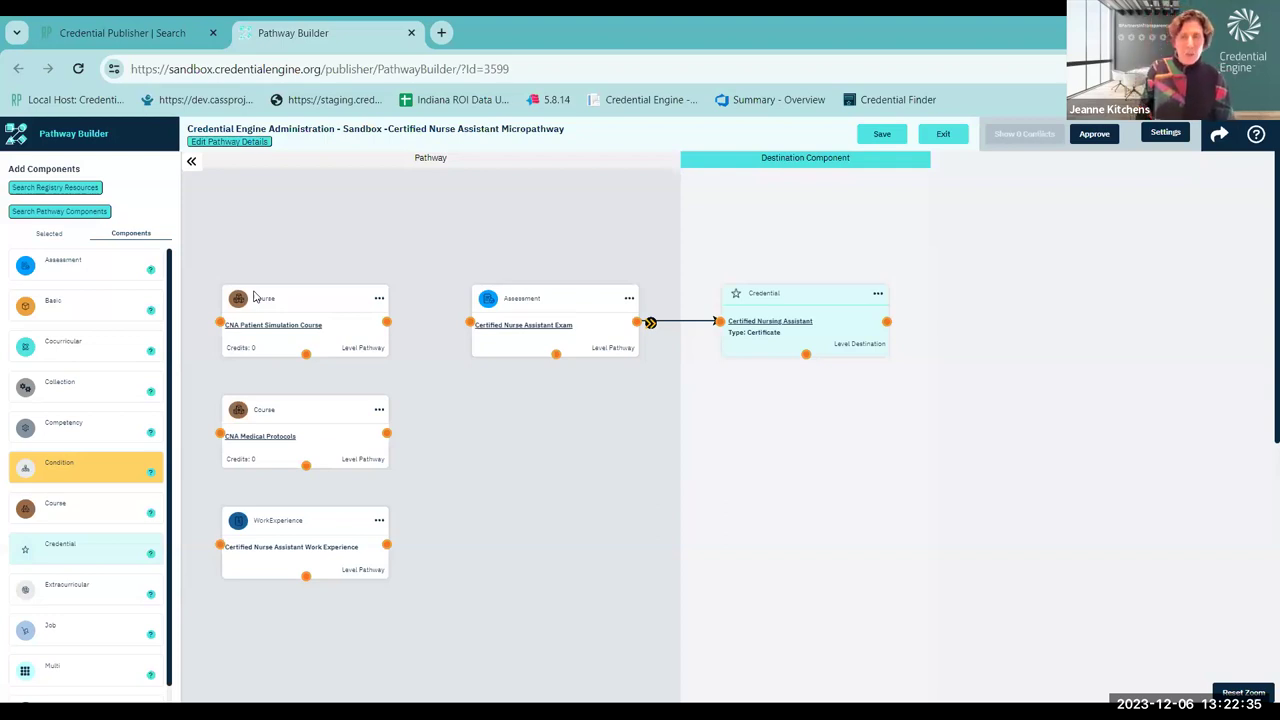
click(150, 271)
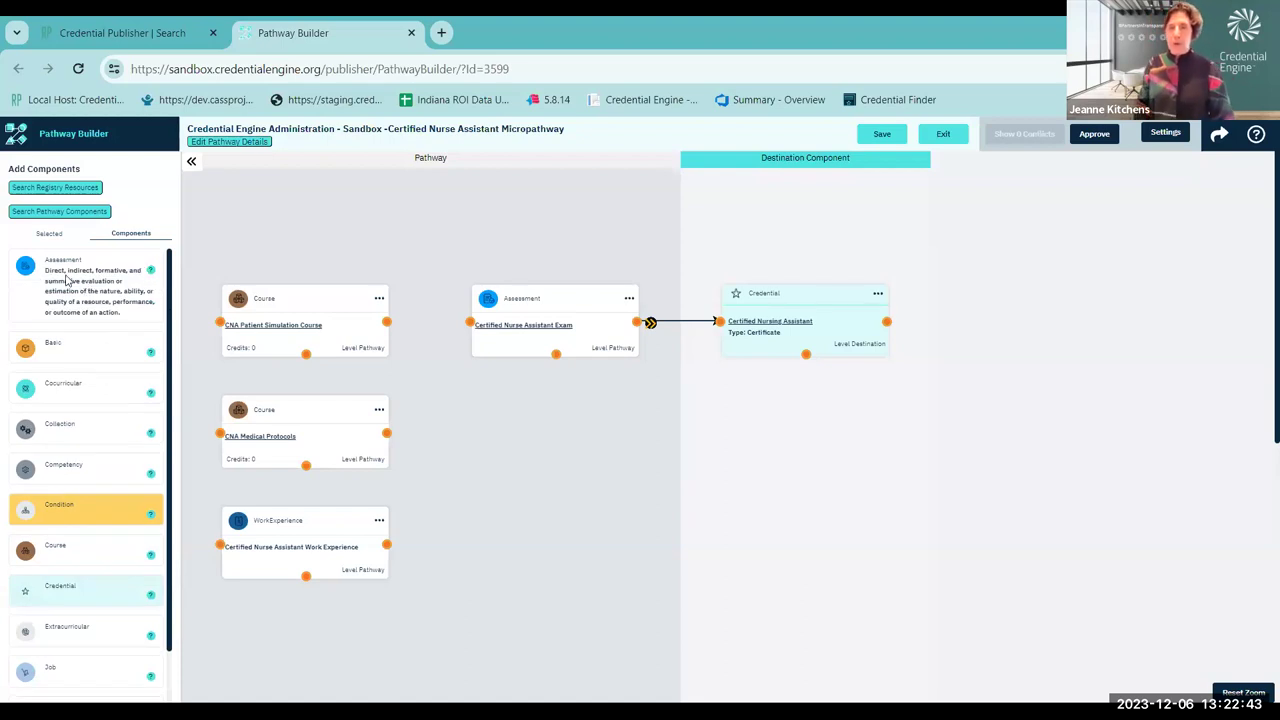
click(150, 271)
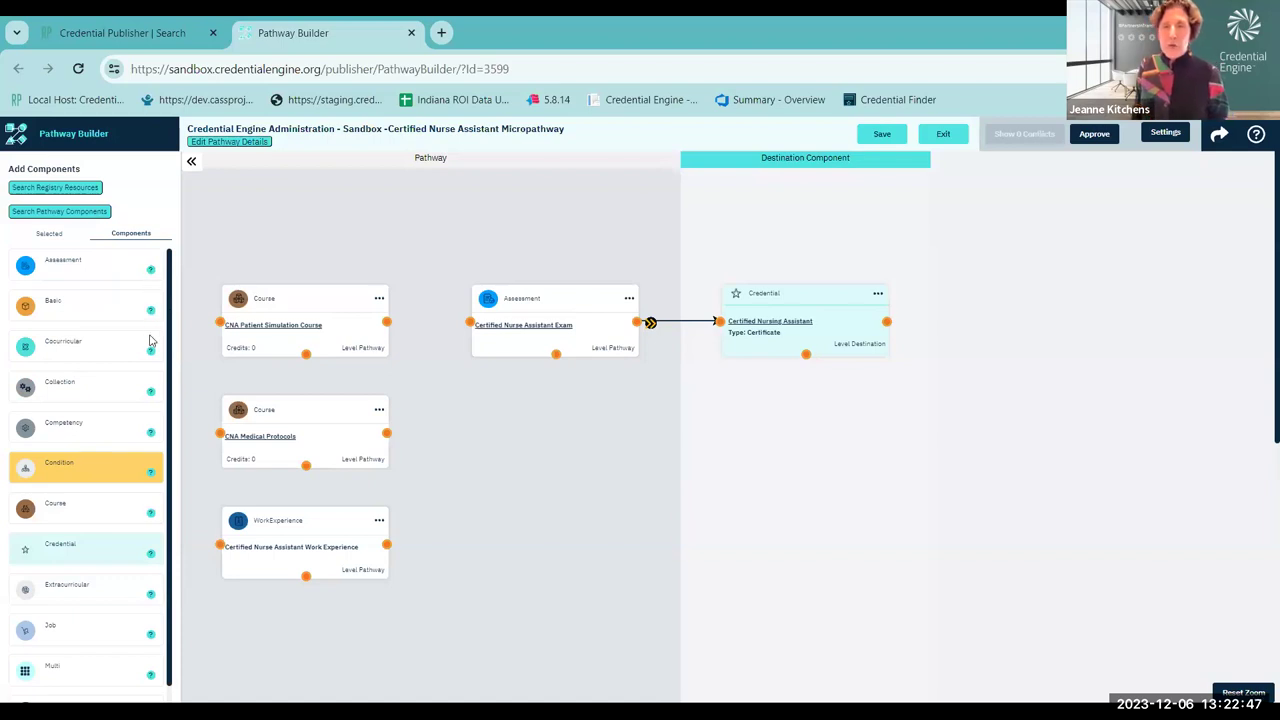
click(150, 271)
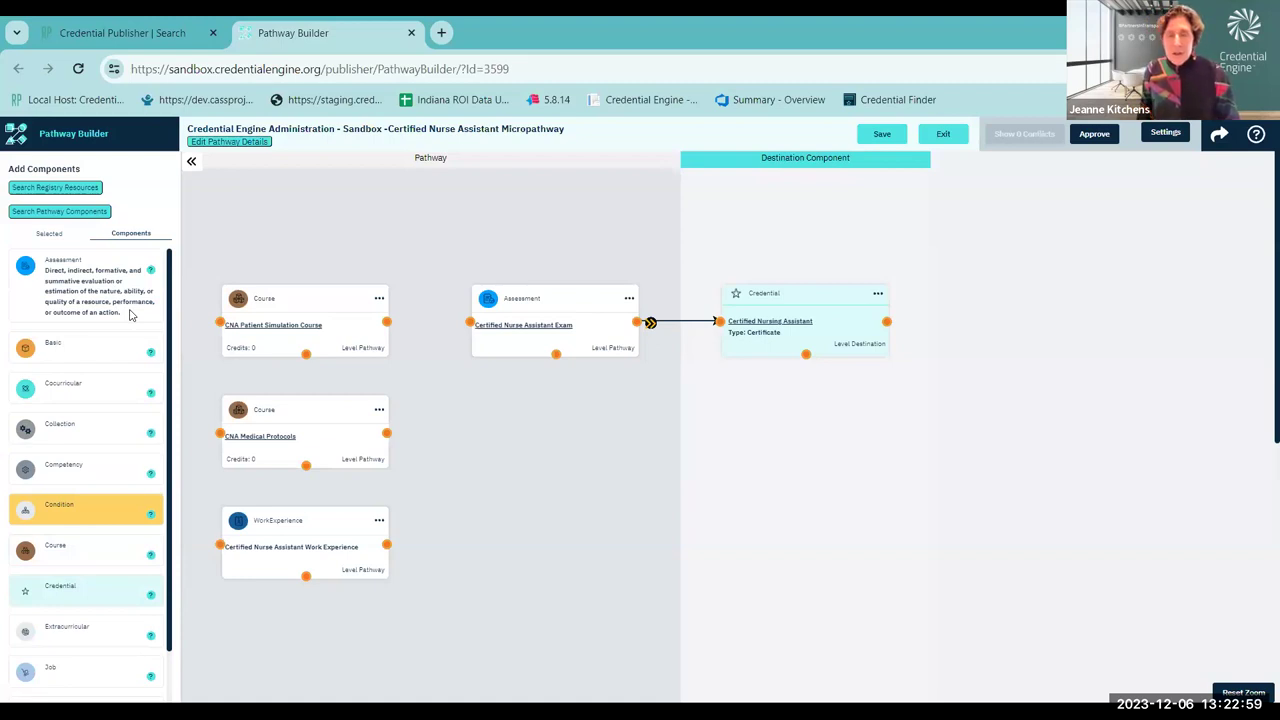
Step: Look through the remaining component types down to WorkExperience, and return to the list of pre-selected resources
scroll(104, 476, down, 1)
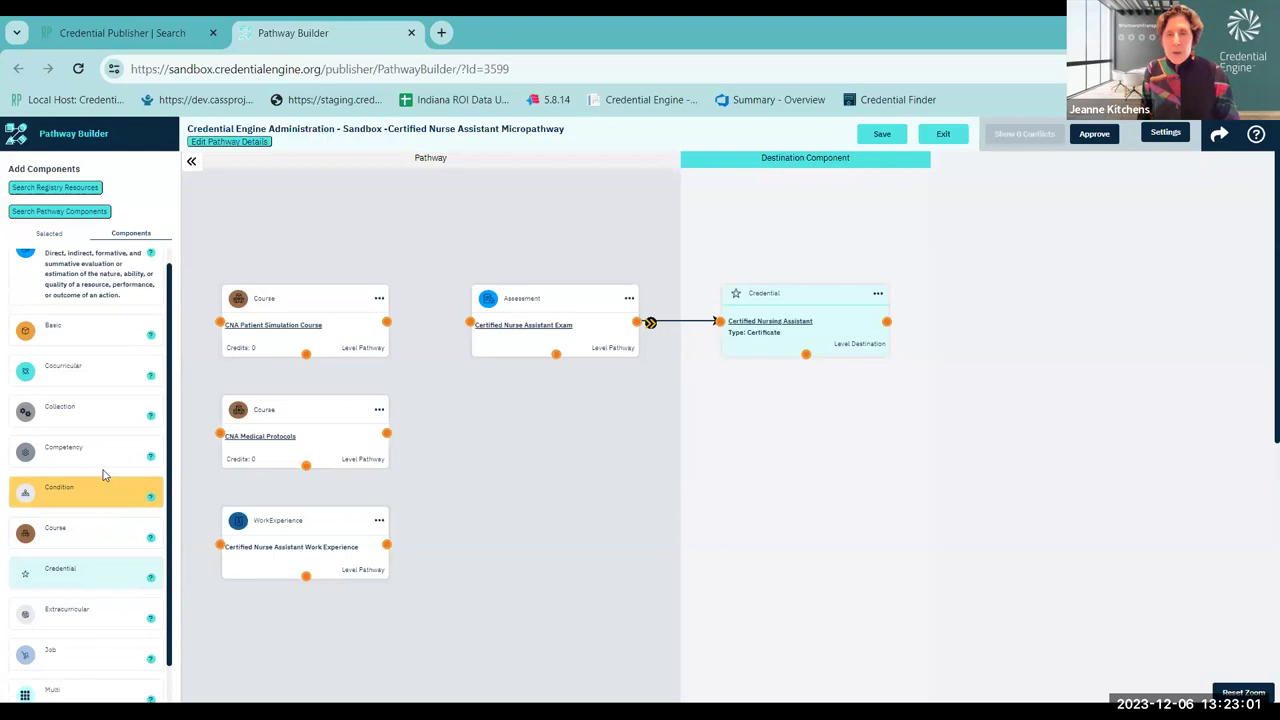
key(ctrl+plus)
key(ctrl+plus)
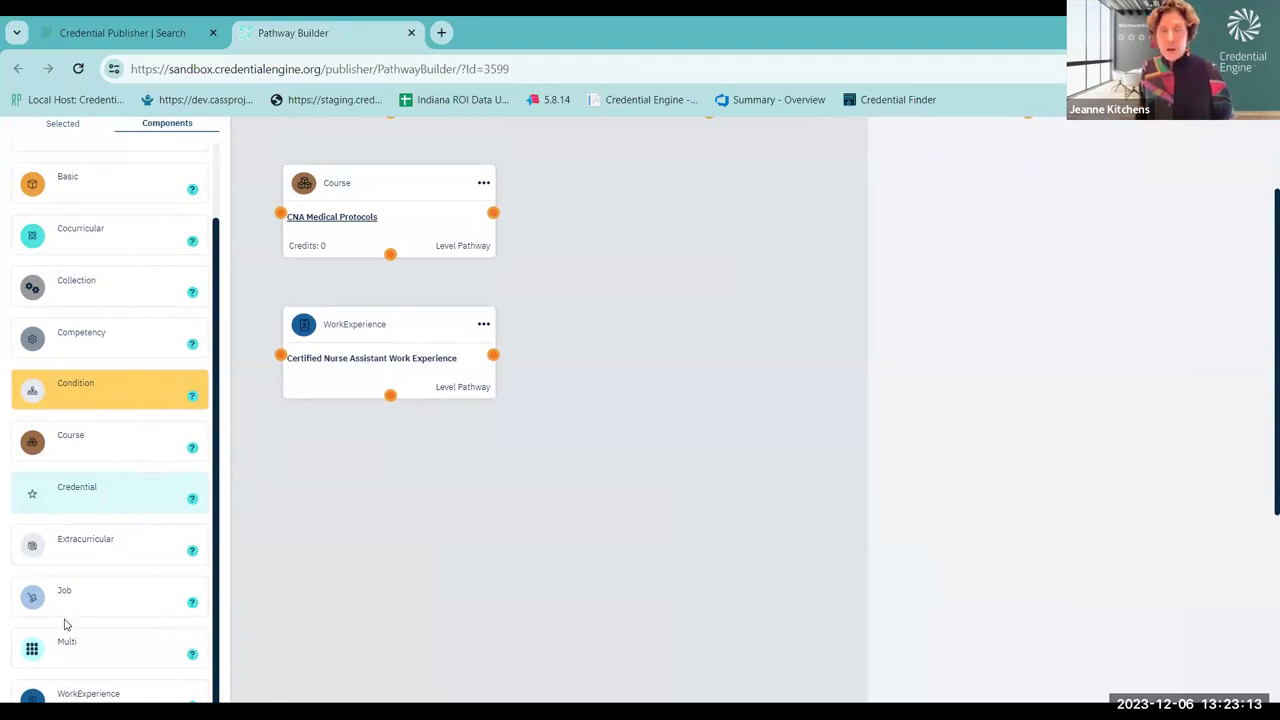
scroll(318, 618, down, 1)
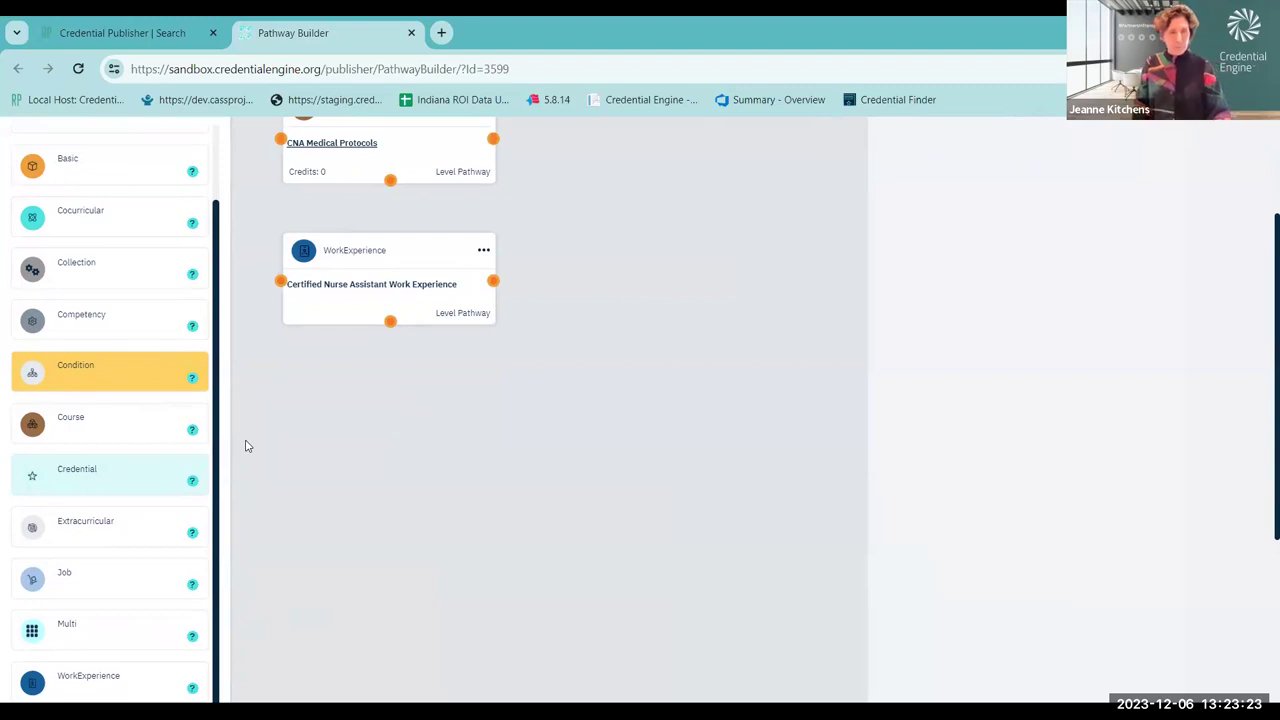
scroll(248, 446, down, 5)
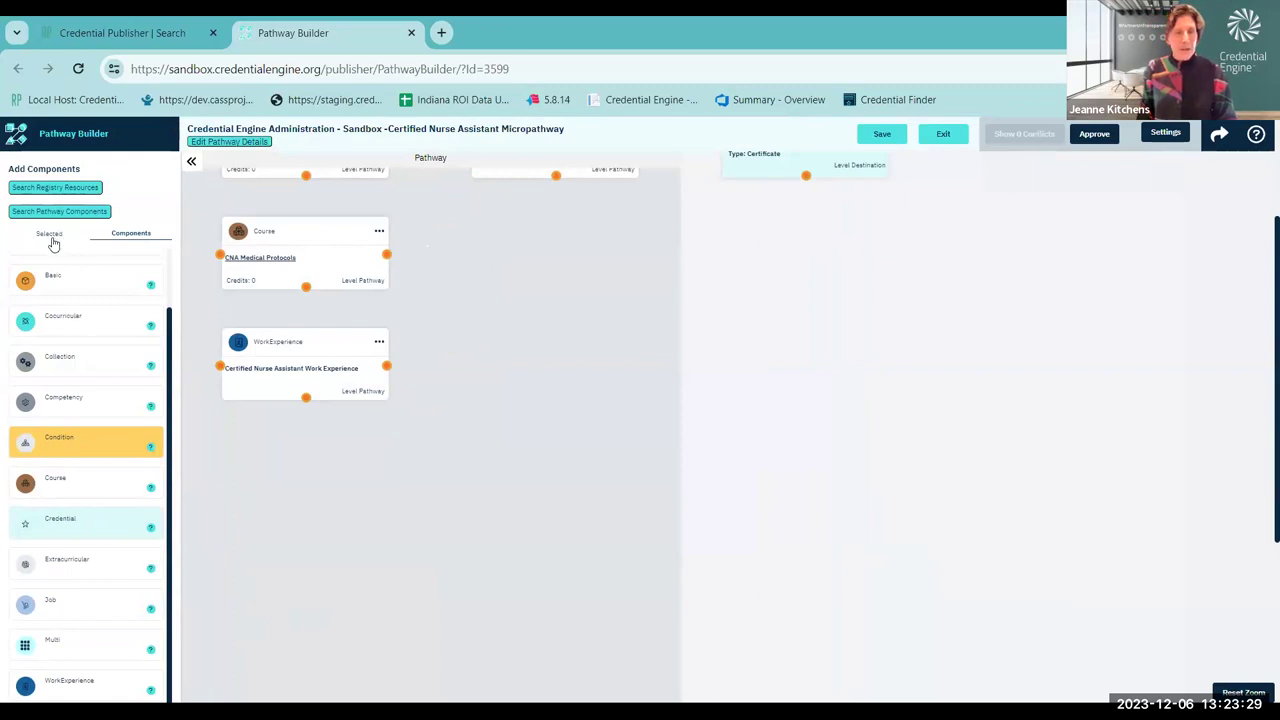
scroll(366, 343, up, 1)
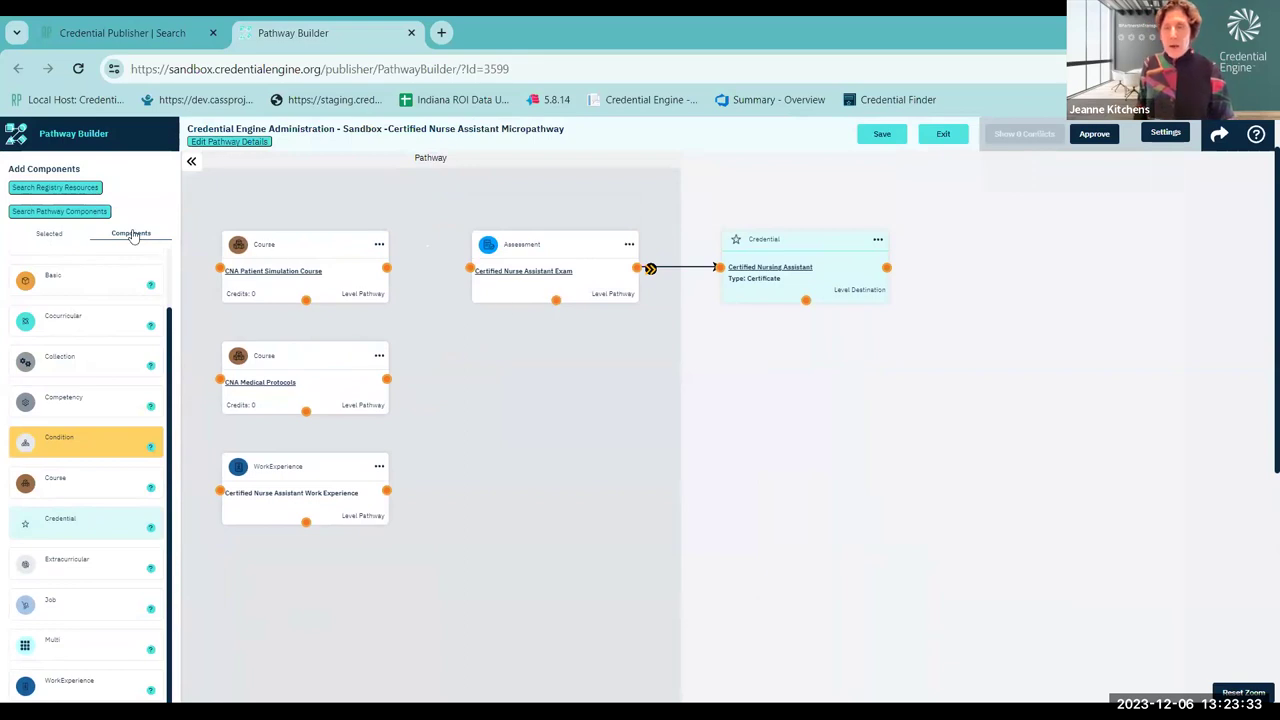
click(49, 233)
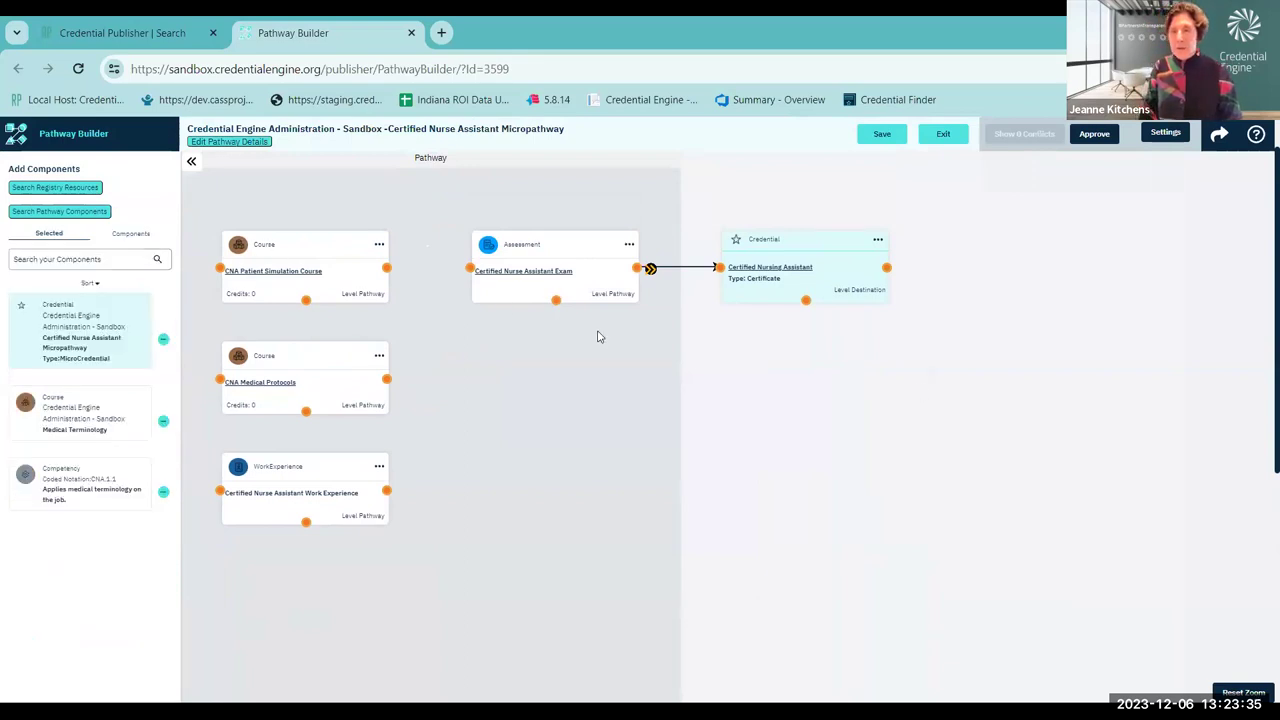
Step: Connect CNA Patient Simulation Course, CNA Medical Protocols and Certified Nurse Assistant Work Experience to the Certified Nurse Assistant Exam
click(803, 283)
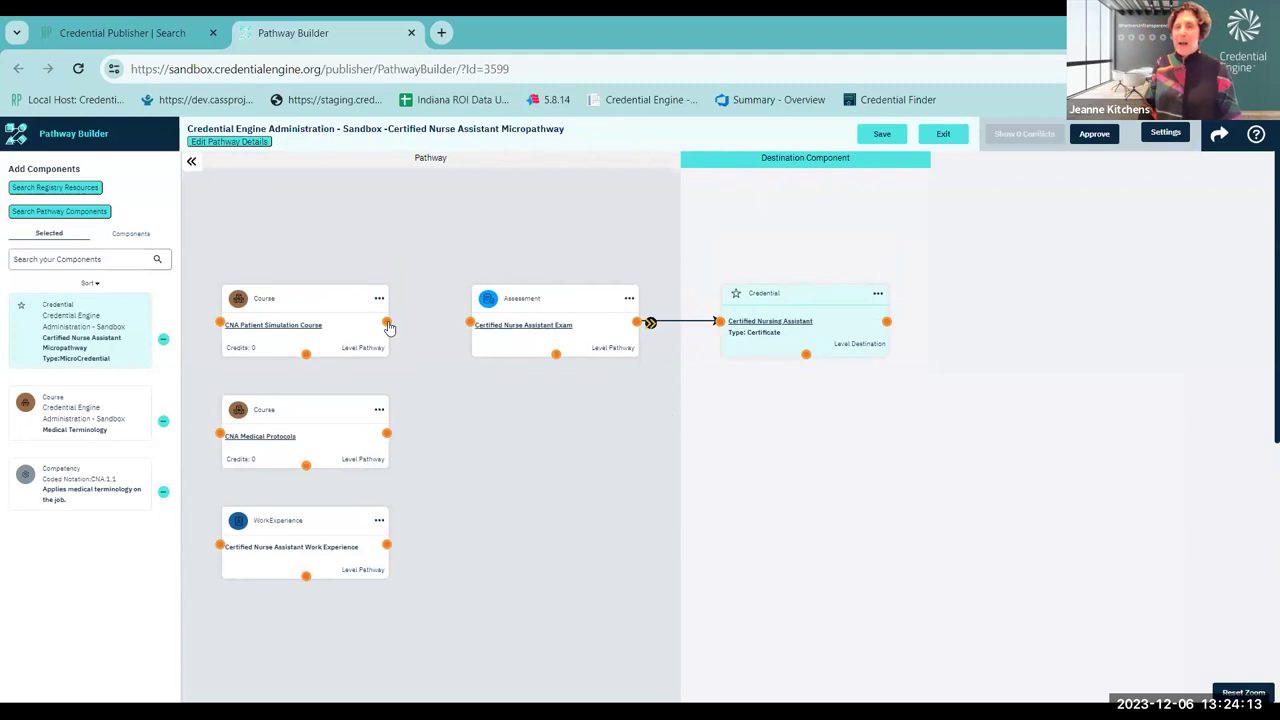
drag(387, 326, 469, 324)
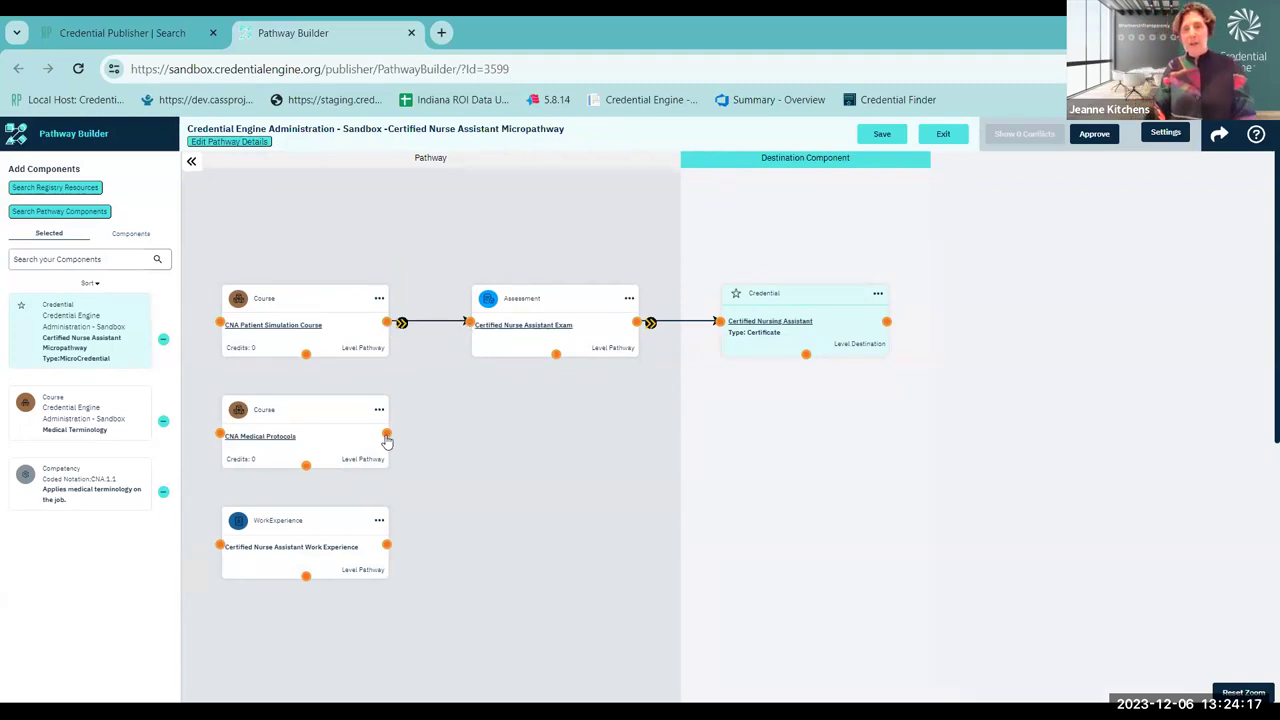
drag(469, 326, 469, 325)
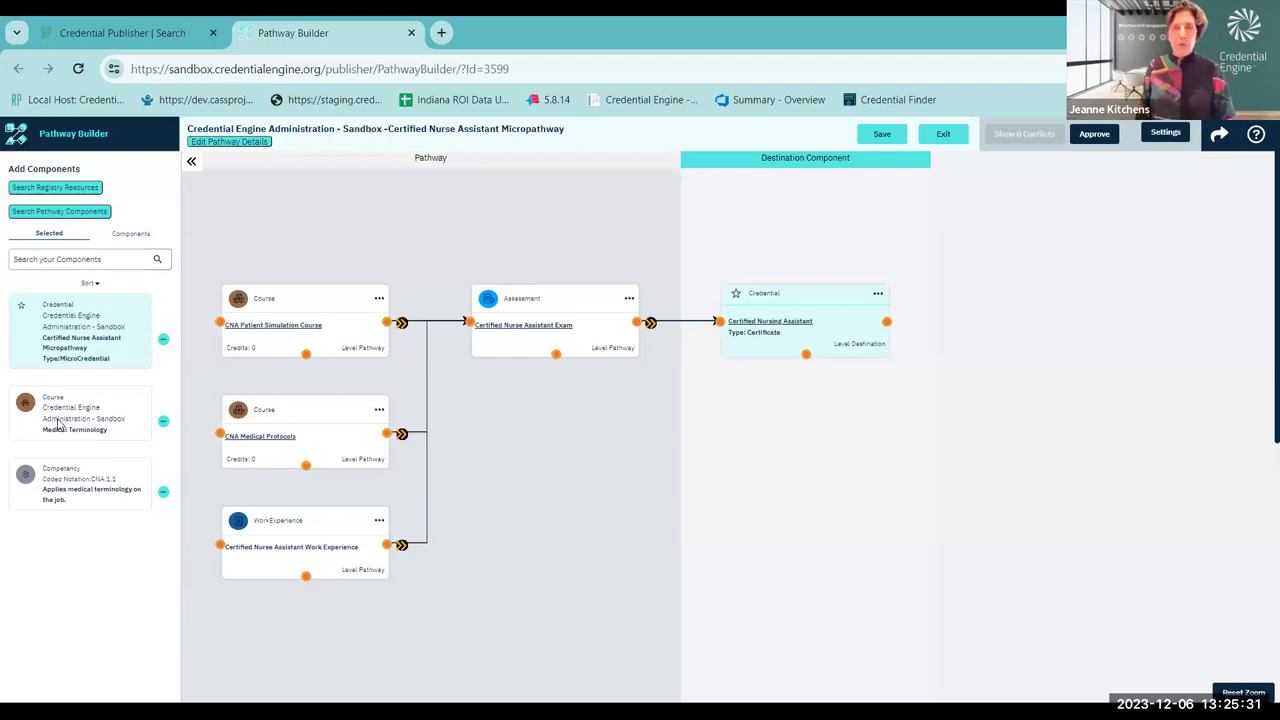
Step: Place Medical Terminology at the top of a new first column, its competency below it, and the Micropathway microcredential above CNA Patient Simulation Course
drag(60, 425, 212, 298)
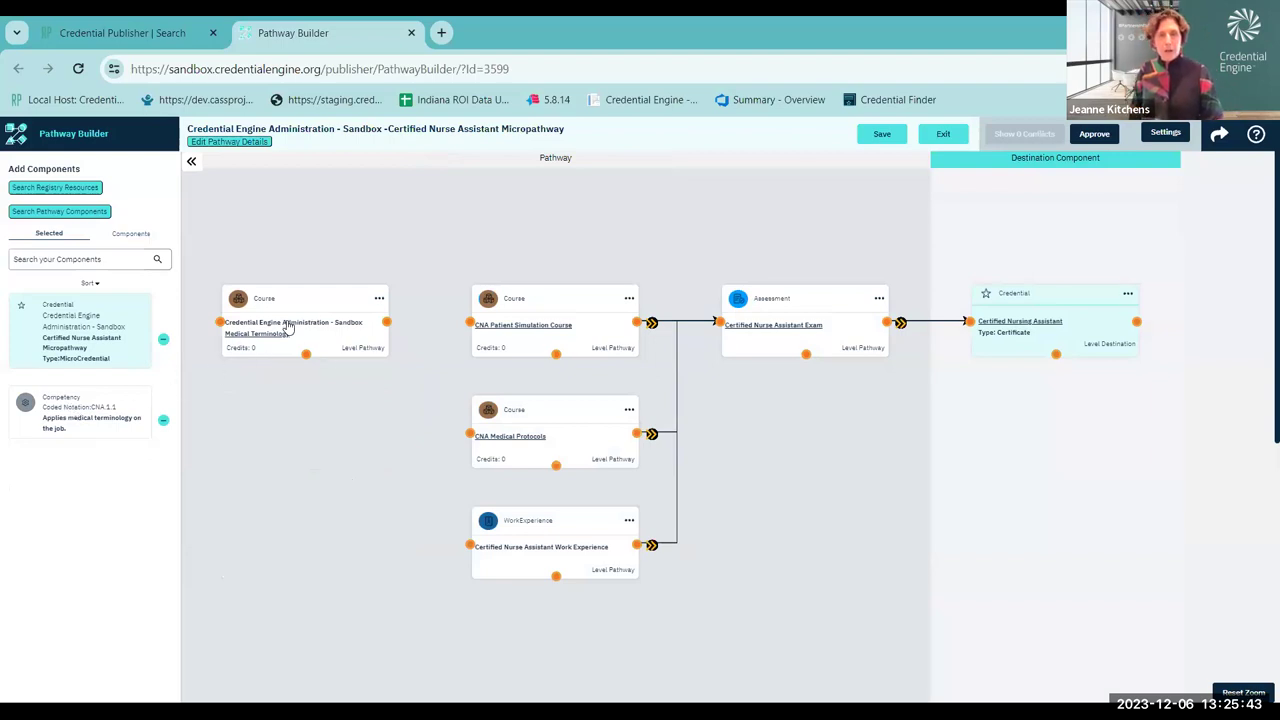
drag(283, 313, 291, 217)
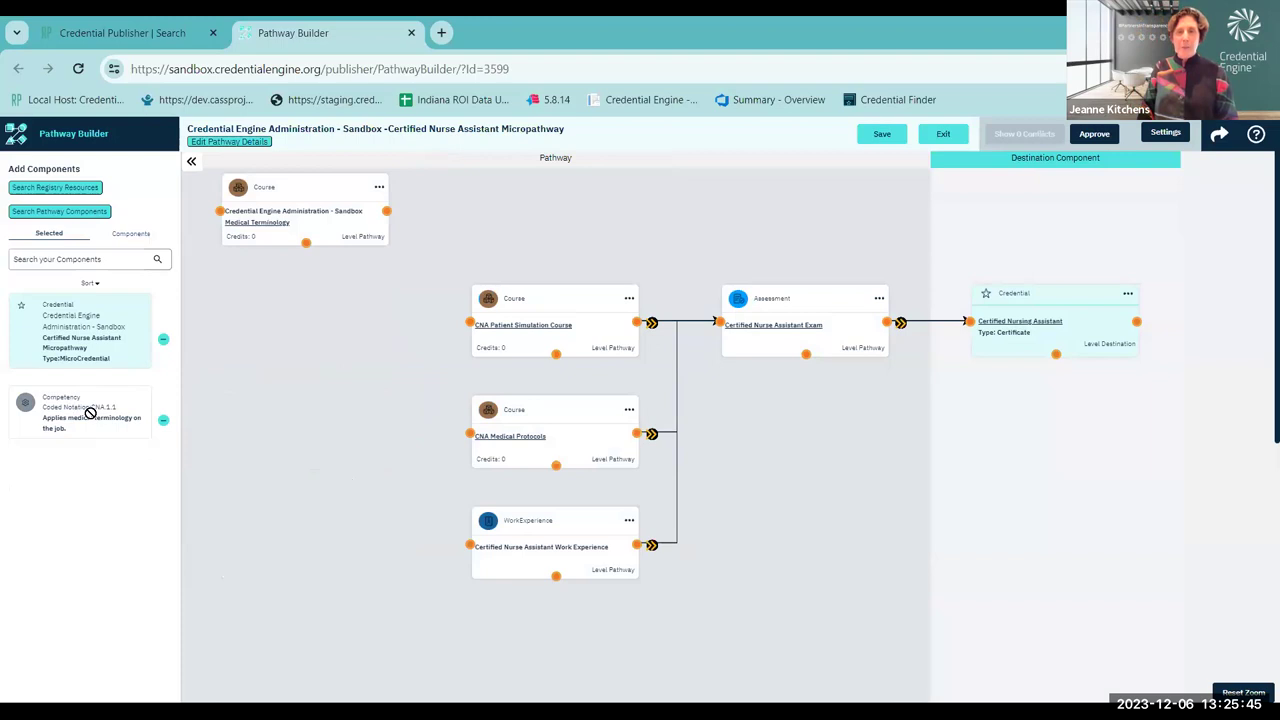
mouse_move(313, 342)
mouse_down()
mouse_move(309, 397)
mouse_move(308, 330)
mouse_up()
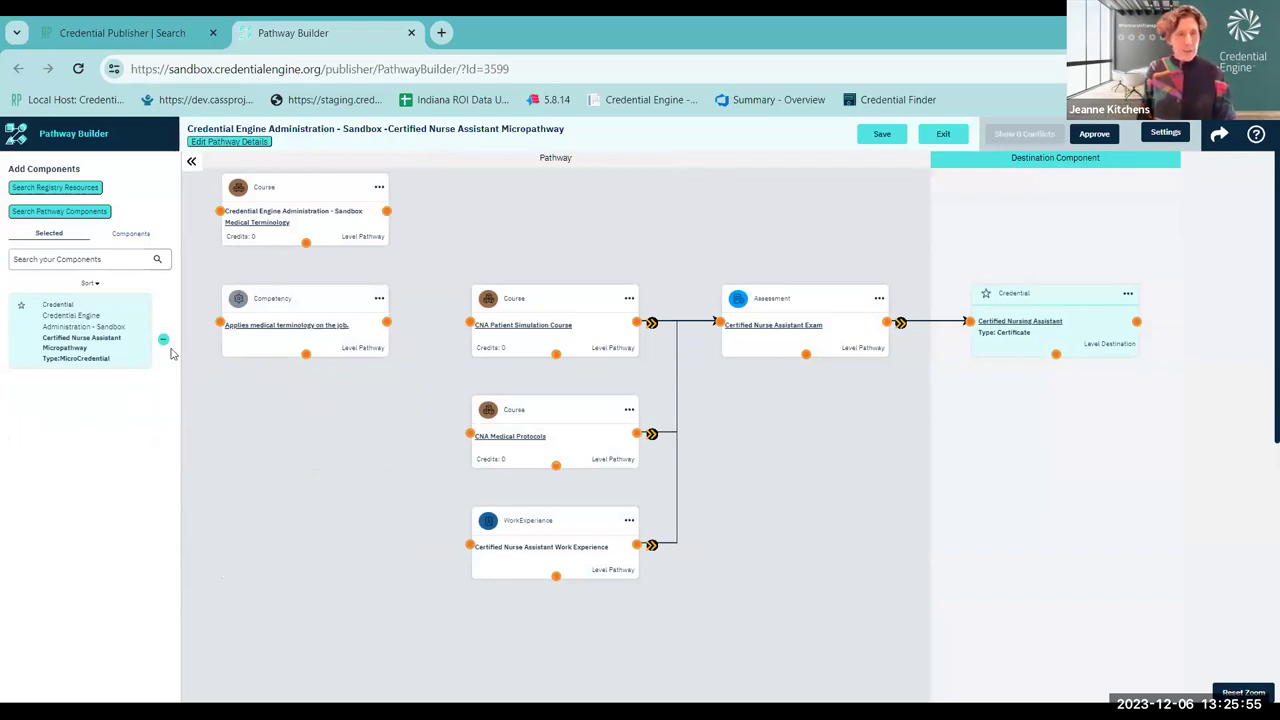
drag(85, 327, 566, 216)
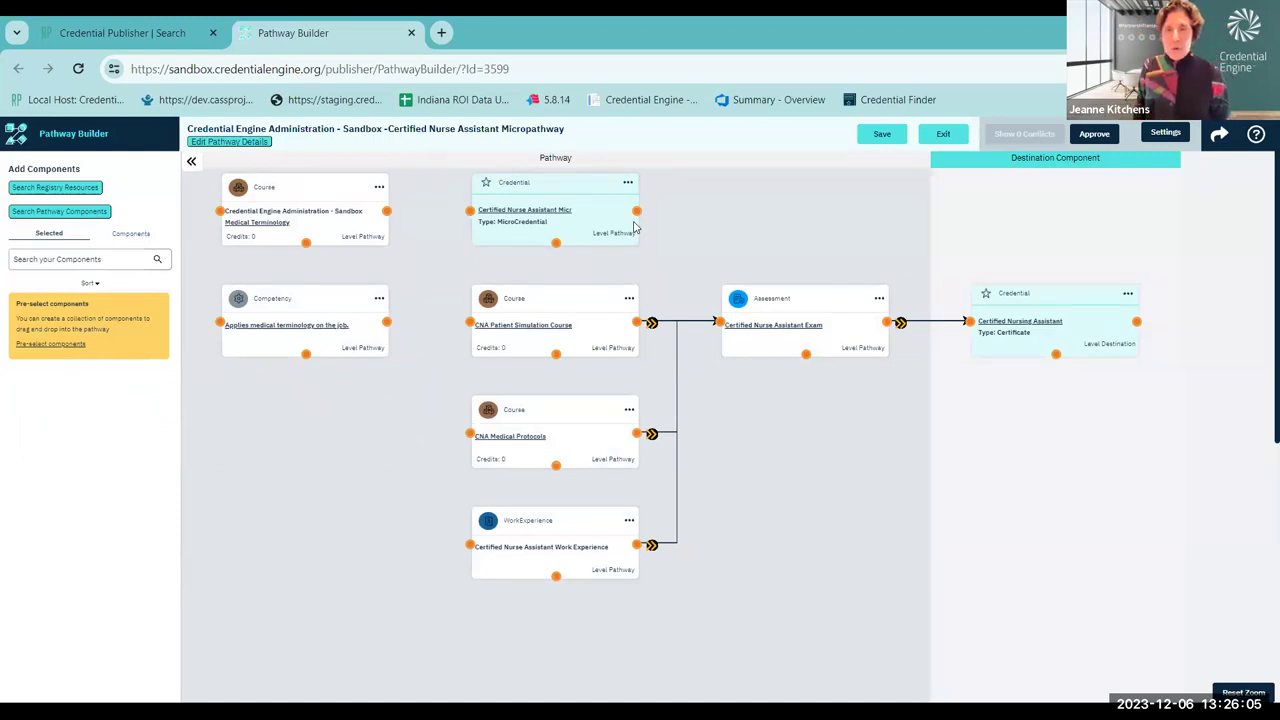
Step: Add a blank Cocurricular component to the pathway below the medical terminology competency
click(131, 240)
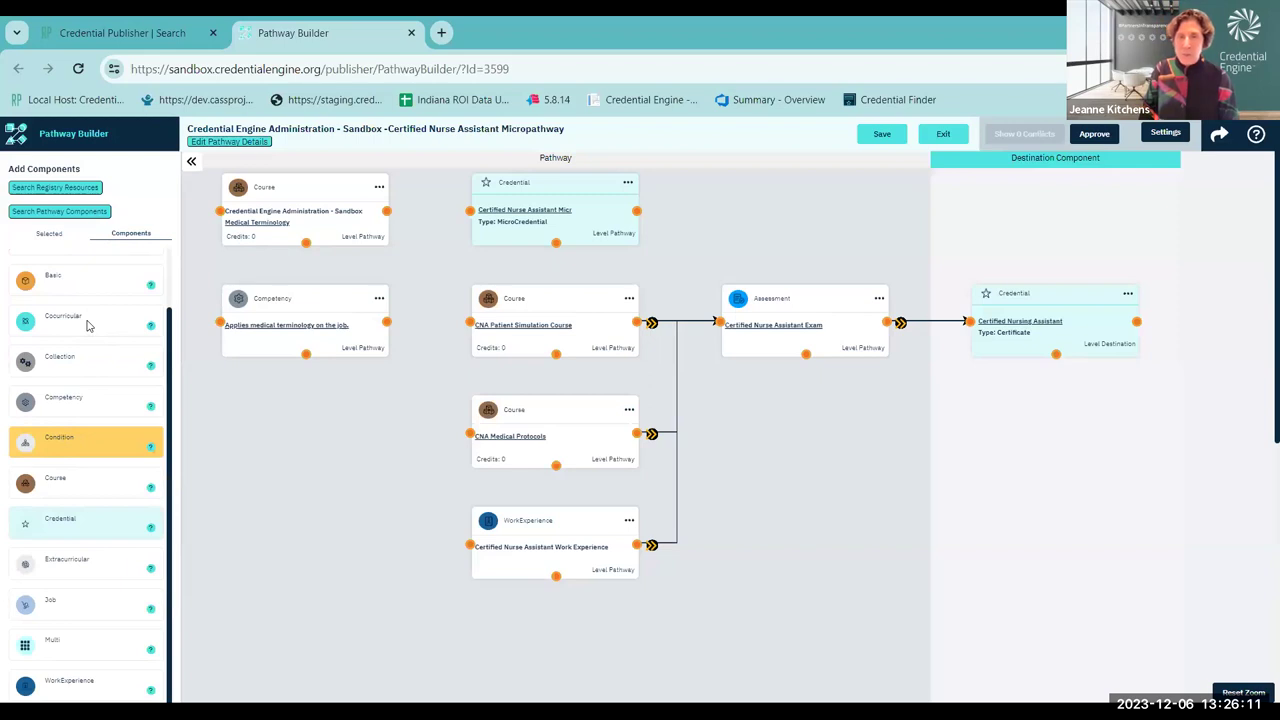
drag(97, 334, 310, 436)
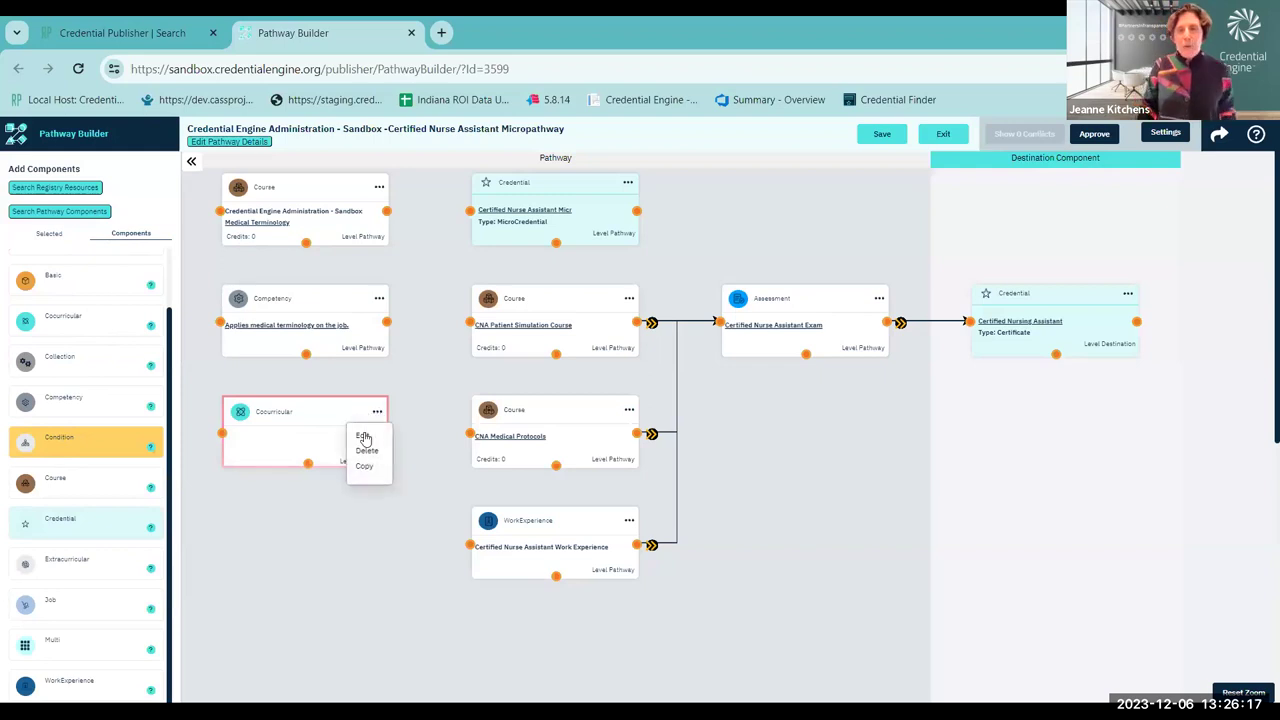
click(282, 405)
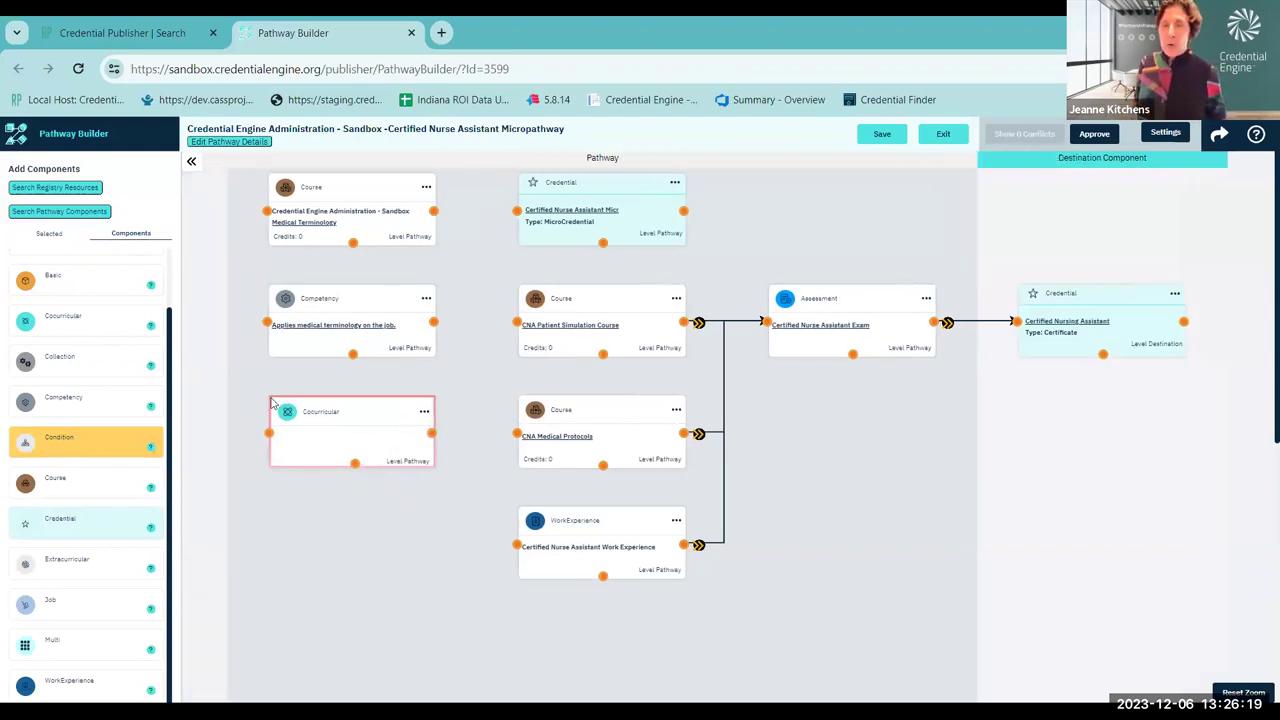
Step: Fill in the Cocurricular component with name "Nursing Expo", description "Participate with the Nursing Expo" and category "Work-Based Learning", and save it
click(425, 413)
click(408, 438)
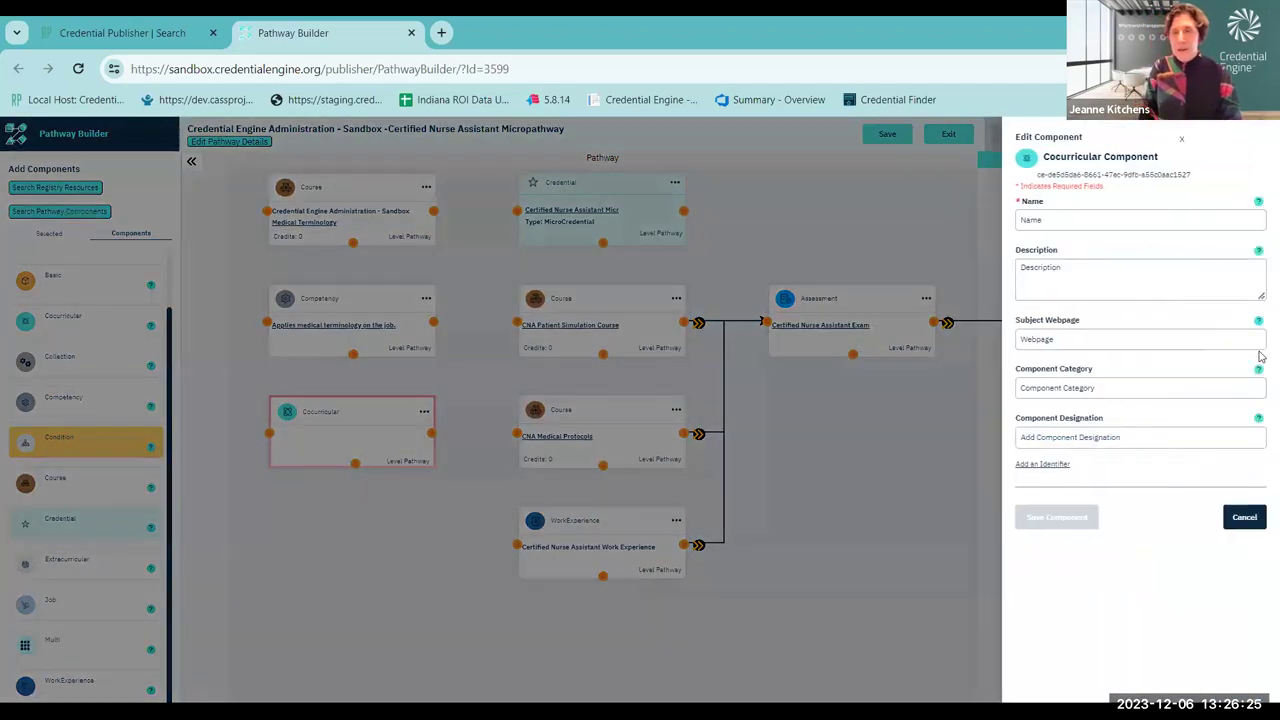
click(1068, 220)
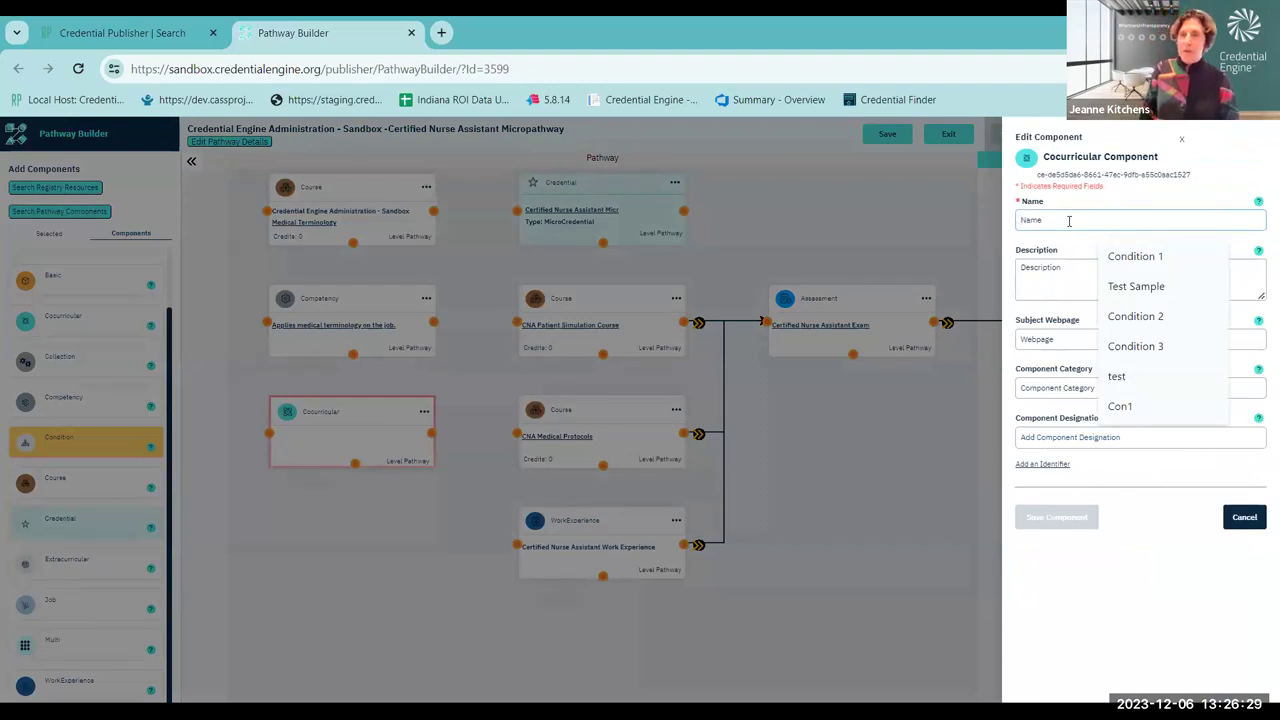
text(Nursing Expo)
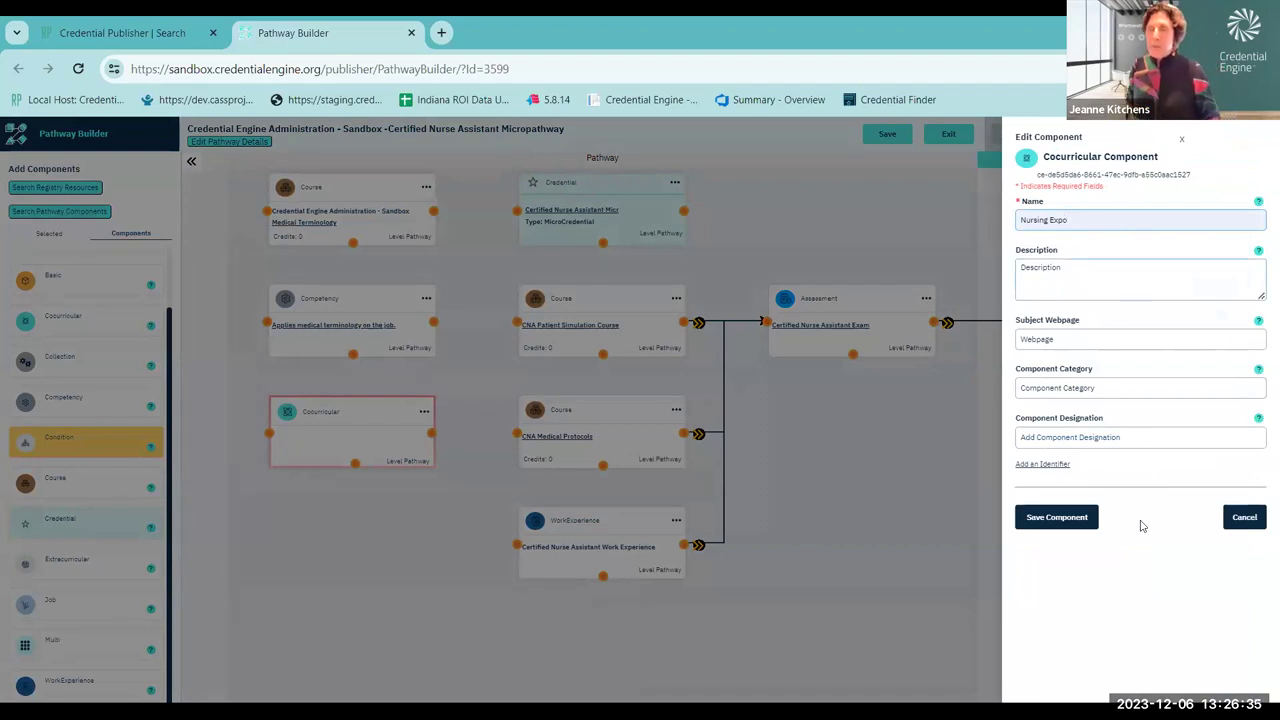
click(1062, 276)
text(Participate with th)
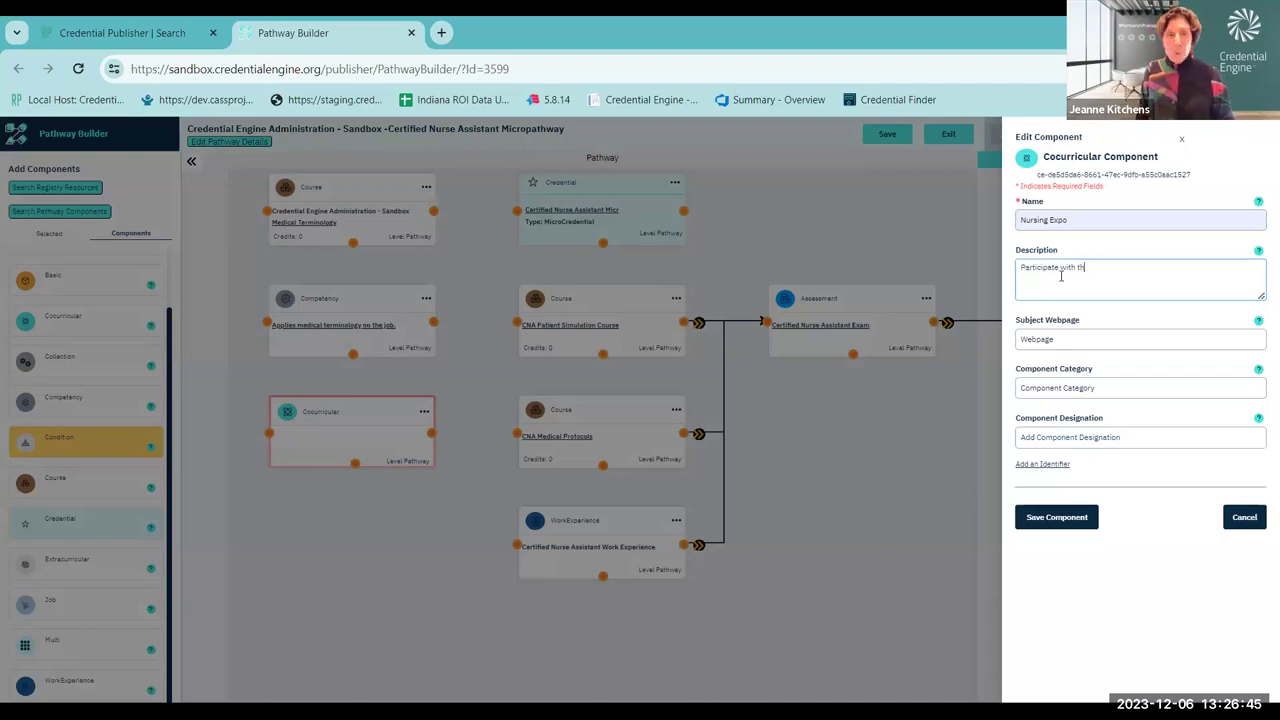
text(e Nursing Expo)
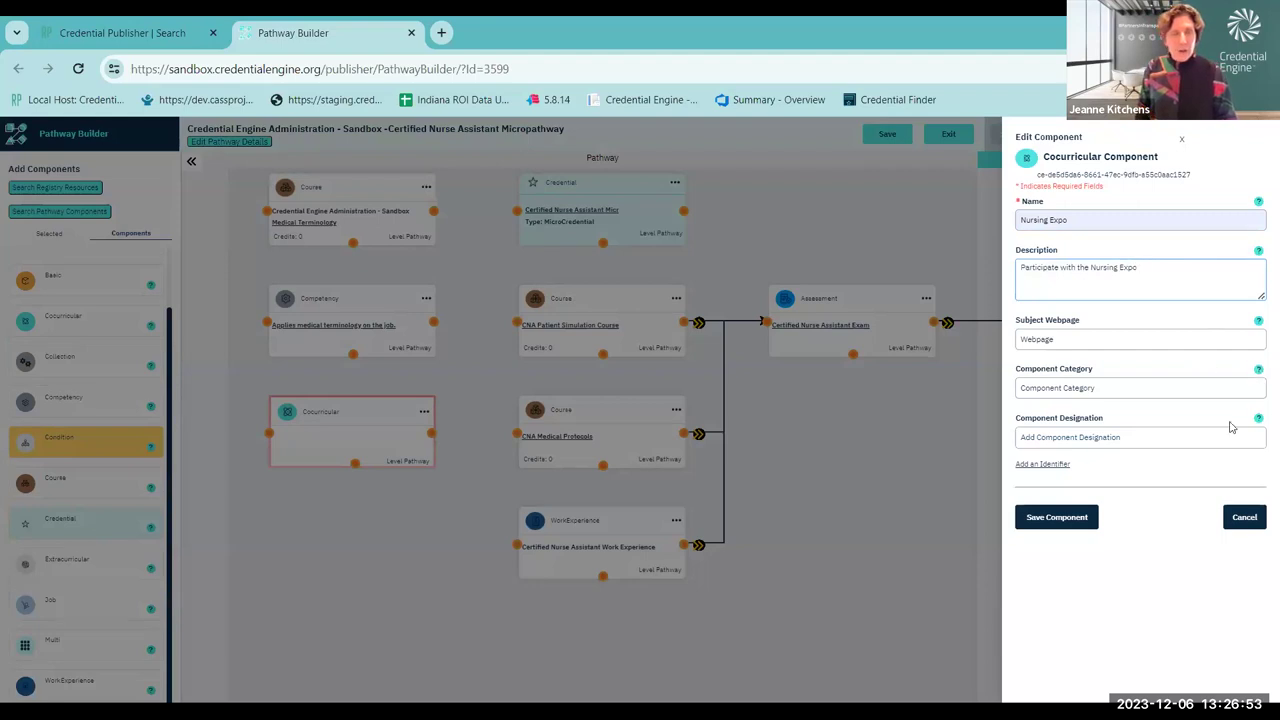
click(1119, 387)
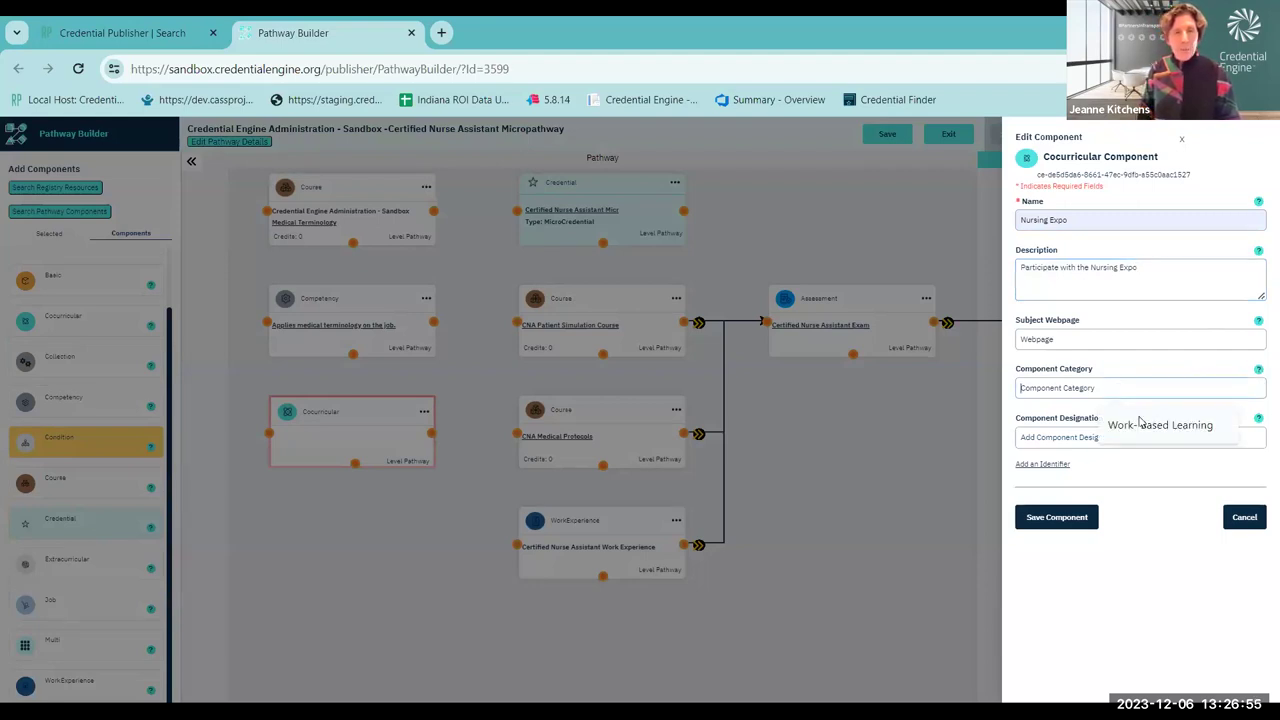
click(1143, 423)
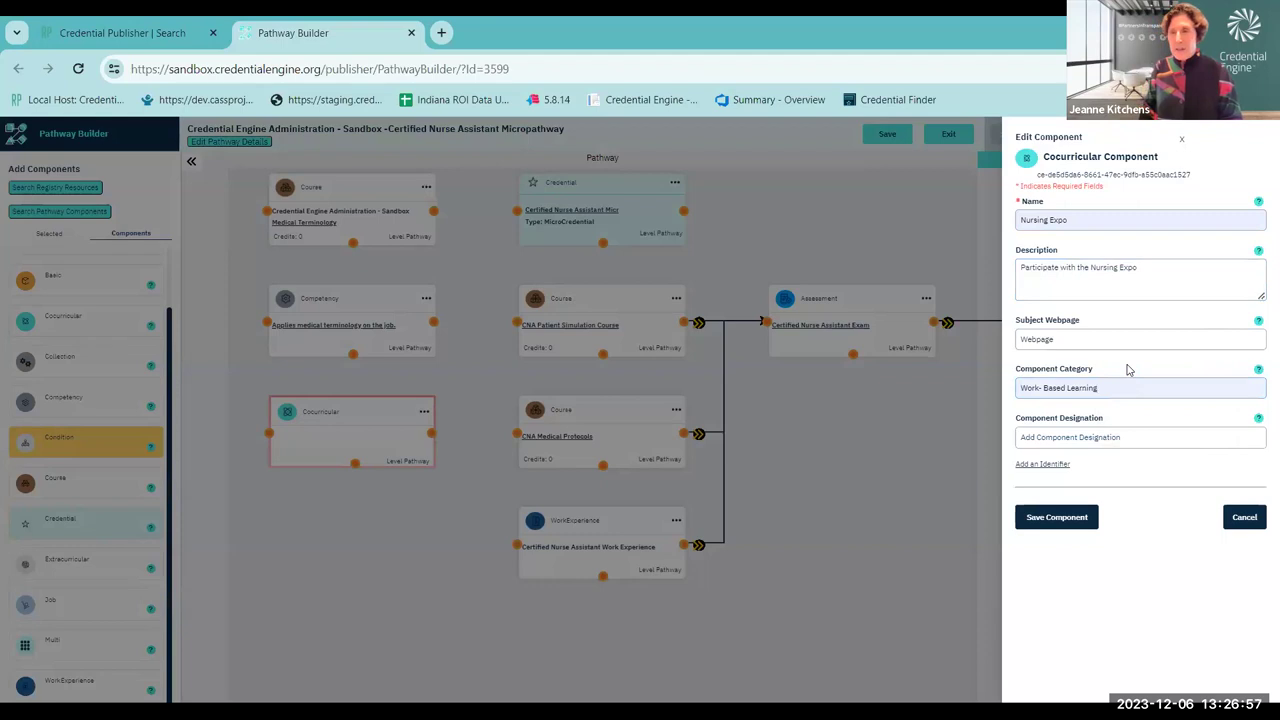
click(1051, 521)
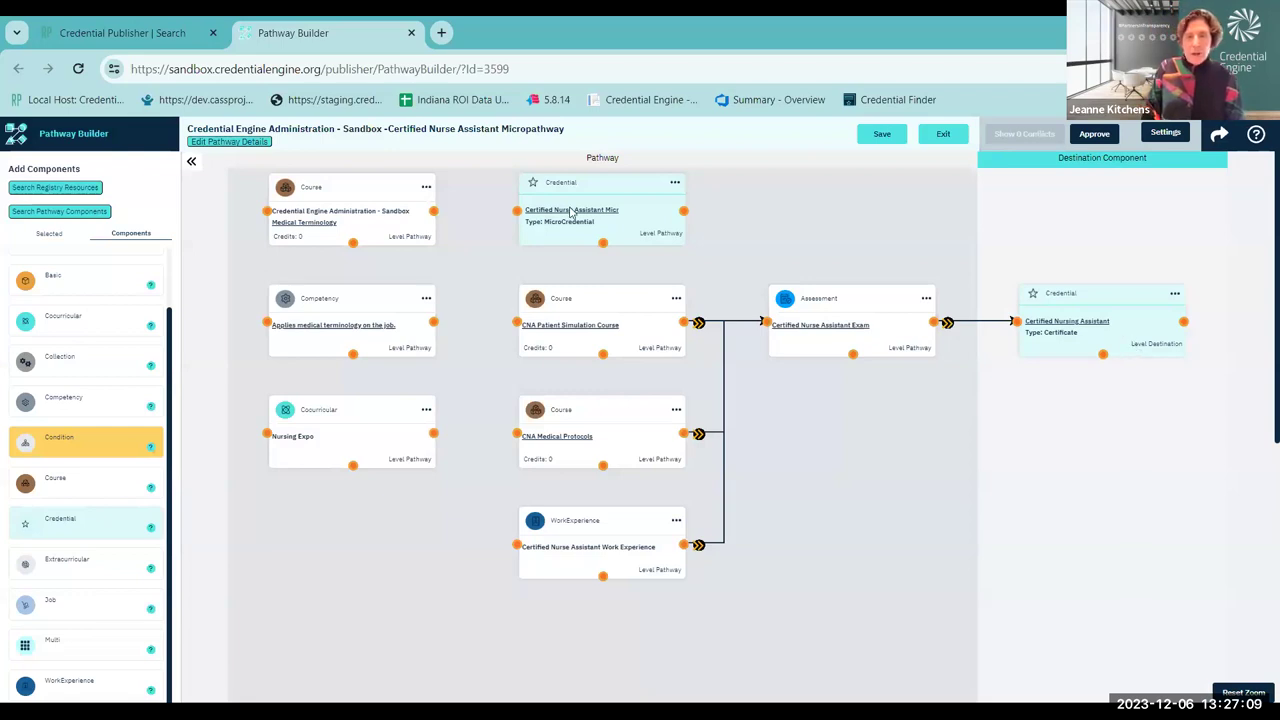
Step: Add a blank Assessment component in a new column between Medical Terminology and the Micropathway microcredential
scroll(90, 576, down, 1)
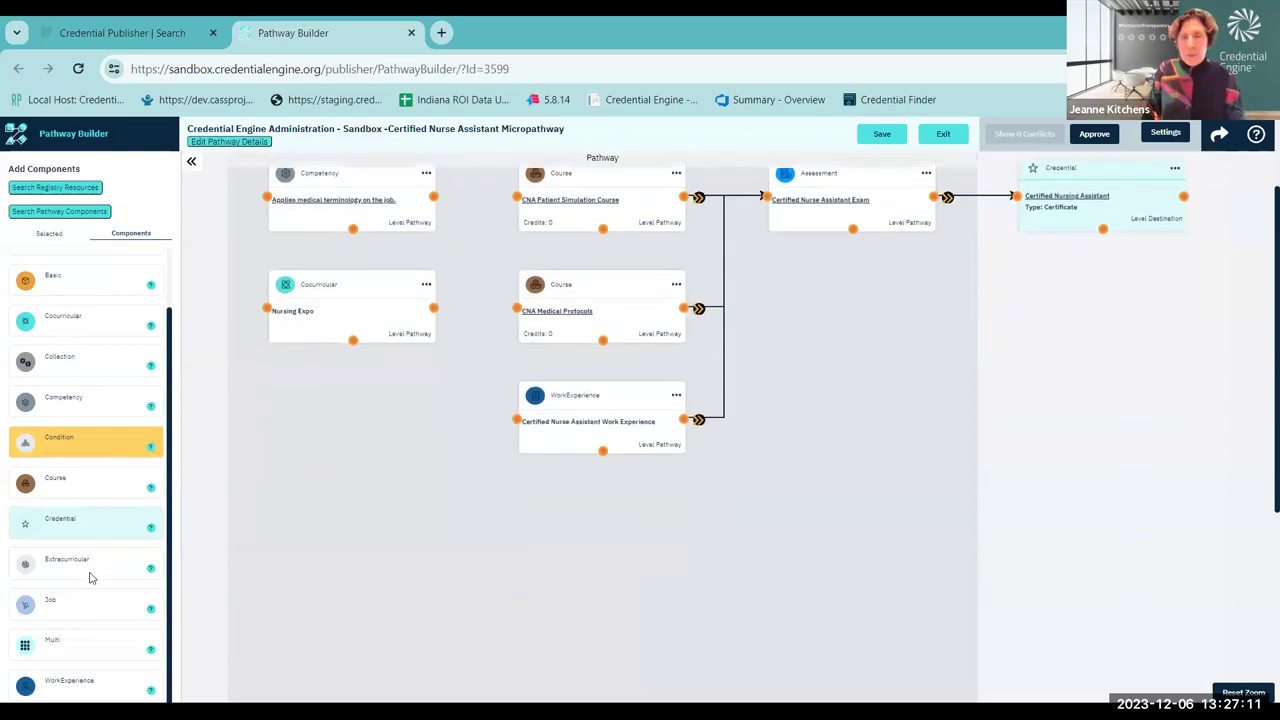
scroll(463, 503, up, 1)
scroll(105, 393, up, 1)
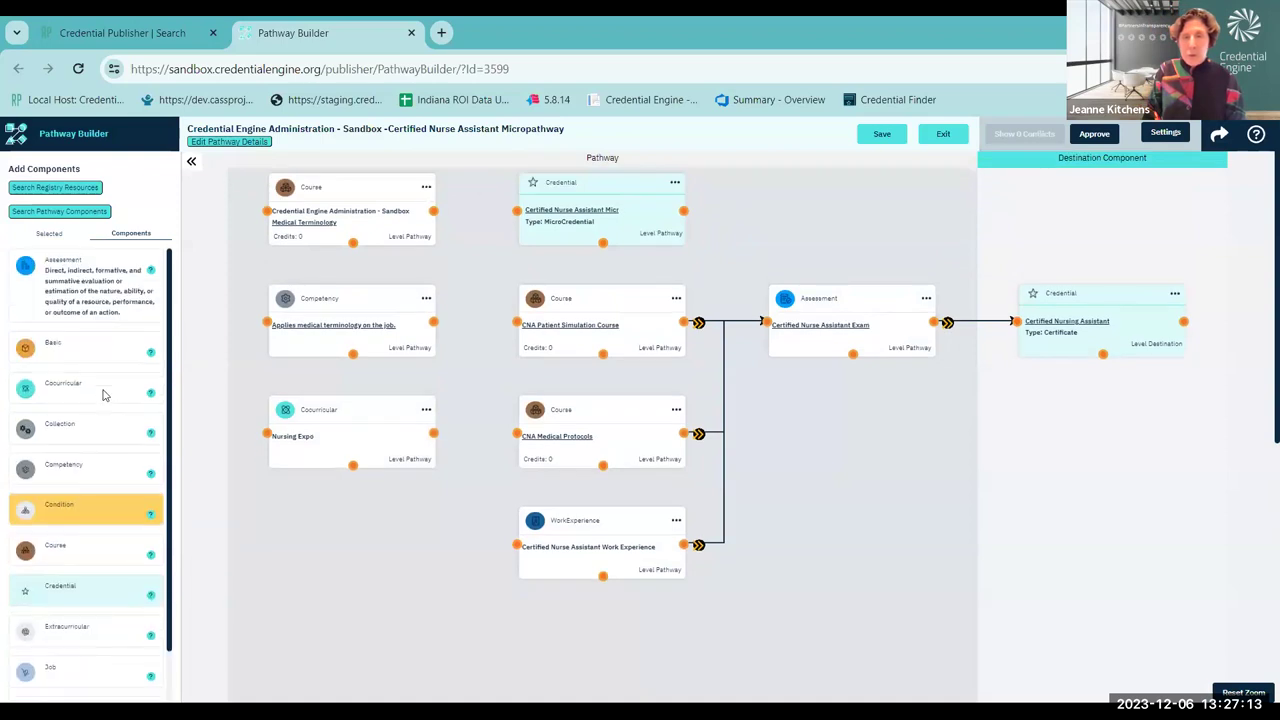
click(151, 270)
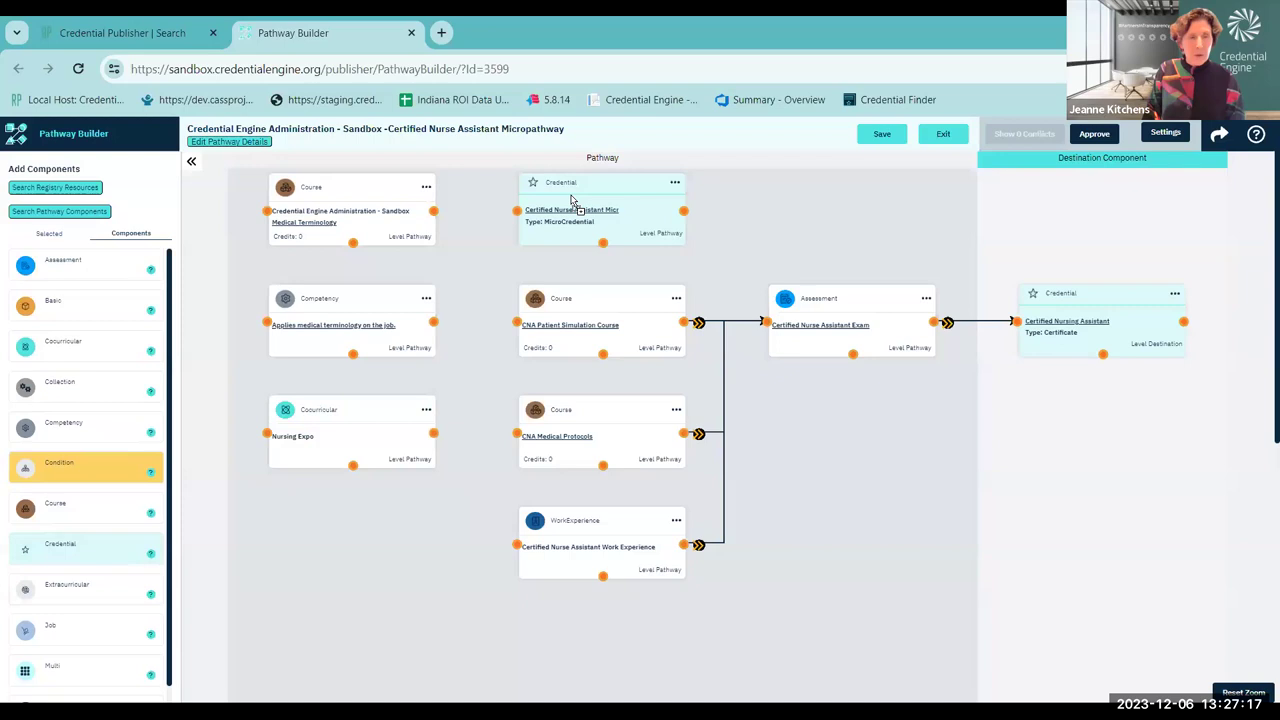
drag(572, 200, 575, 203)
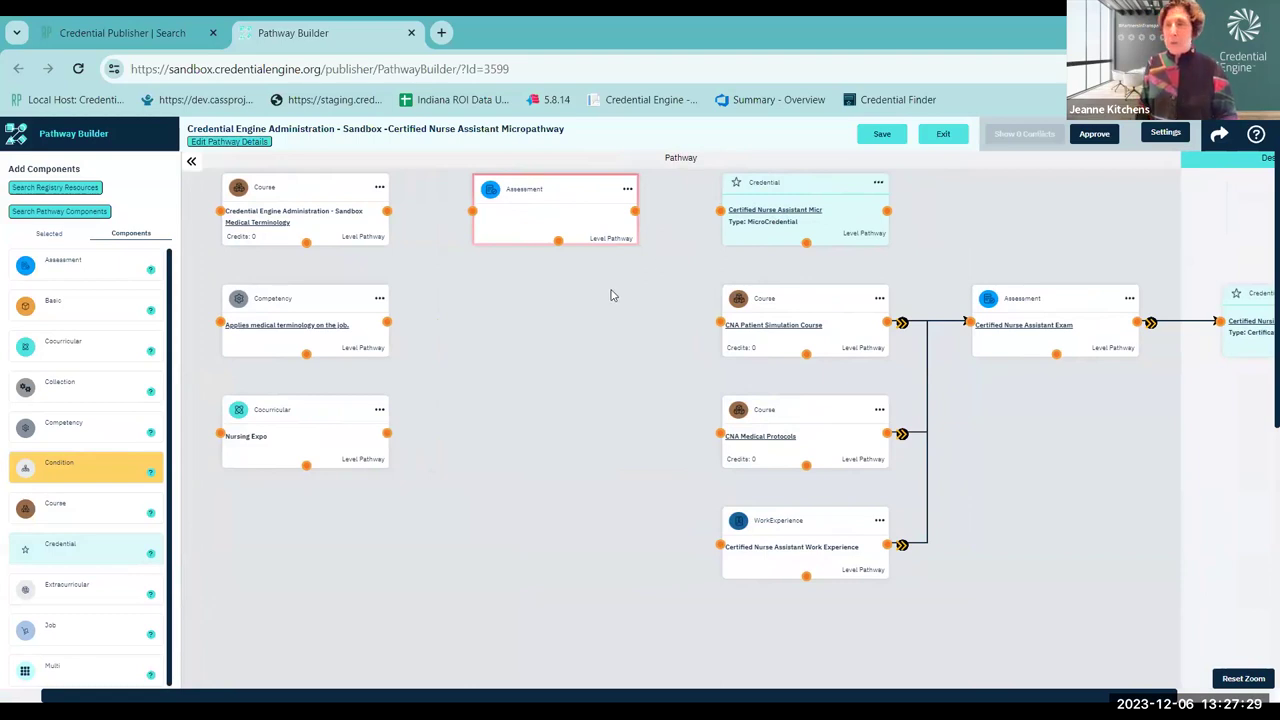
Step: Open the new Assessment component for editing and enable the option to create a registry resource from it
click(627, 191)
click(612, 220)
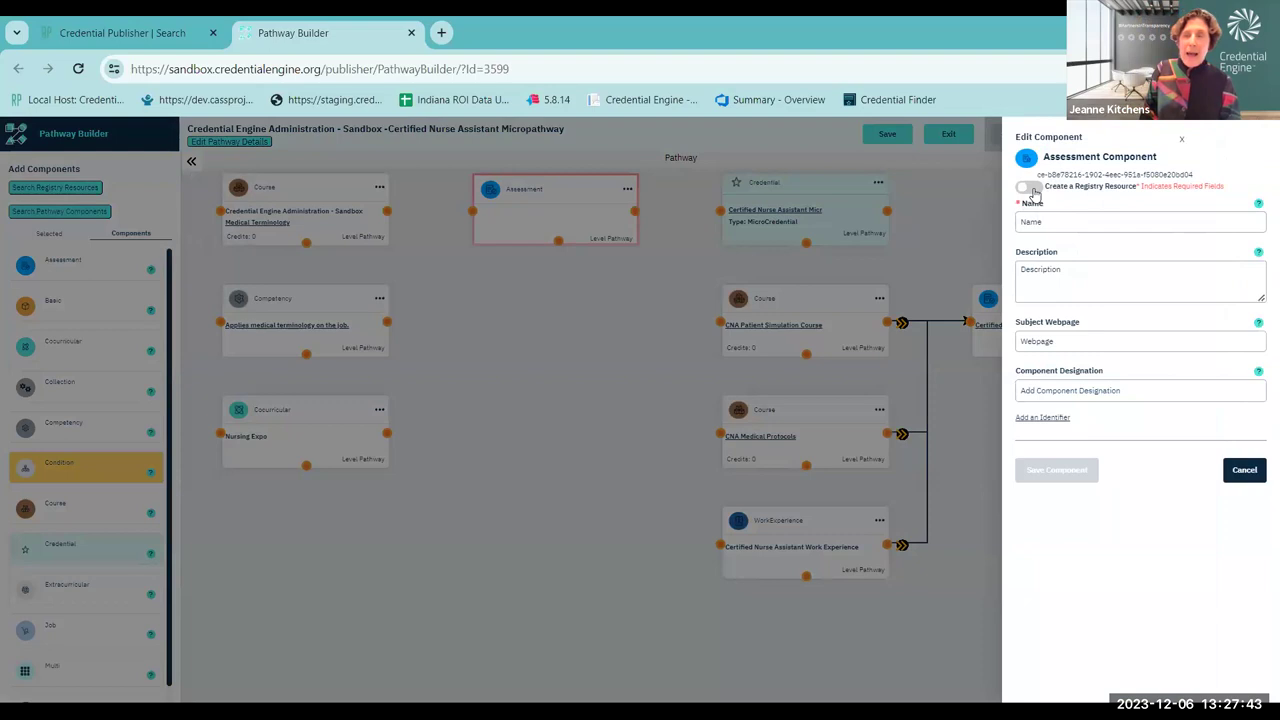
click(1026, 187)
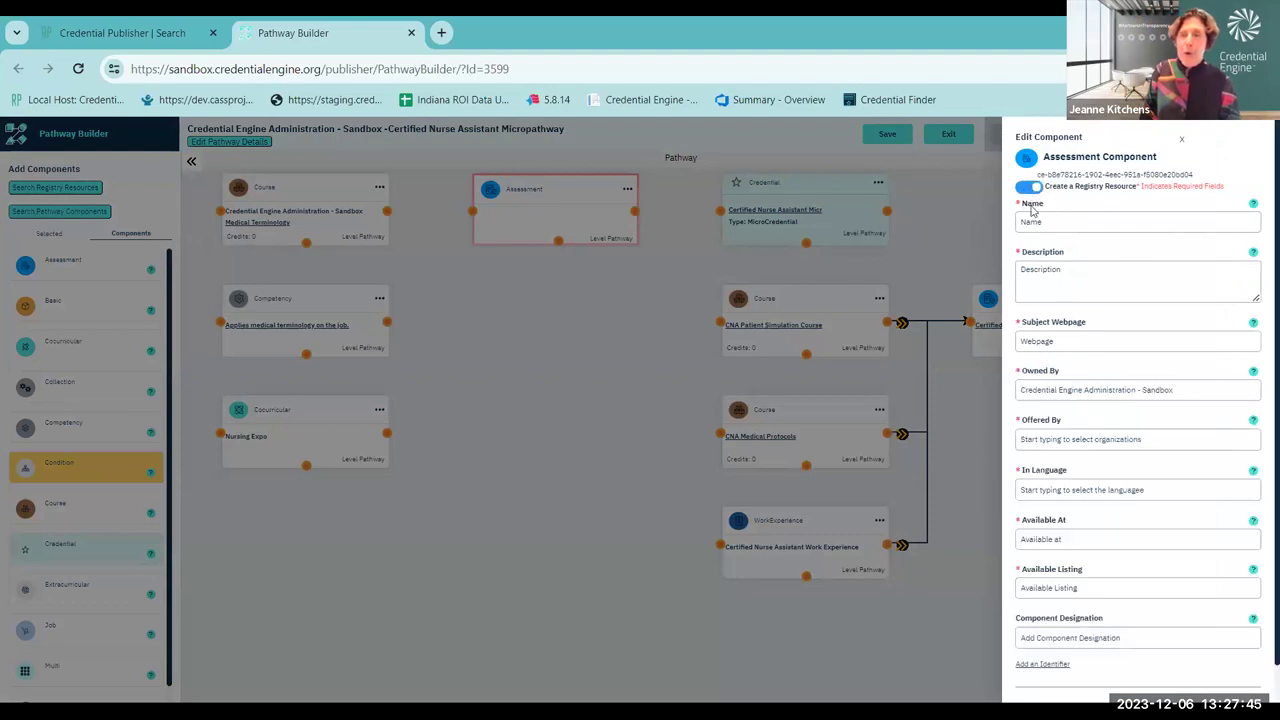
drag(1046, 187, 1130, 187)
click(1098, 206)
Step: Name the assessment "Medical Assessment for Terms" and describe it as "Assess Medical Terminology"
click(1032, 222)
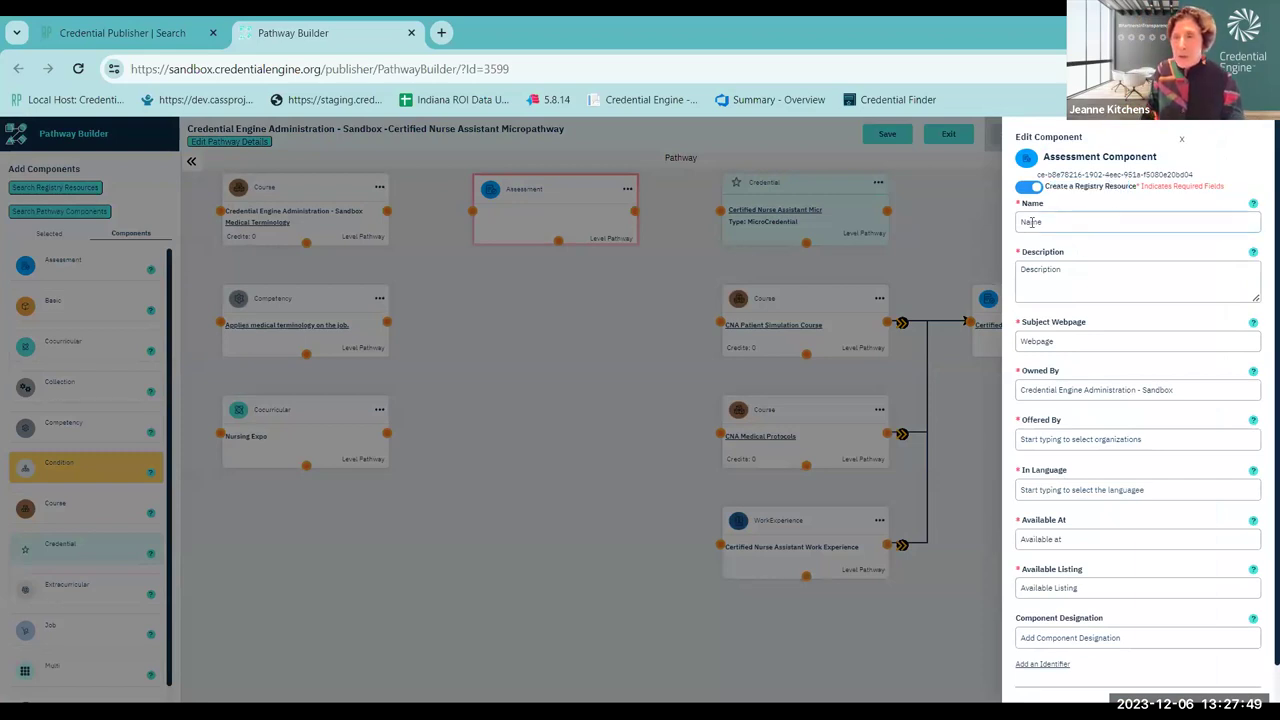
text(Medical As)
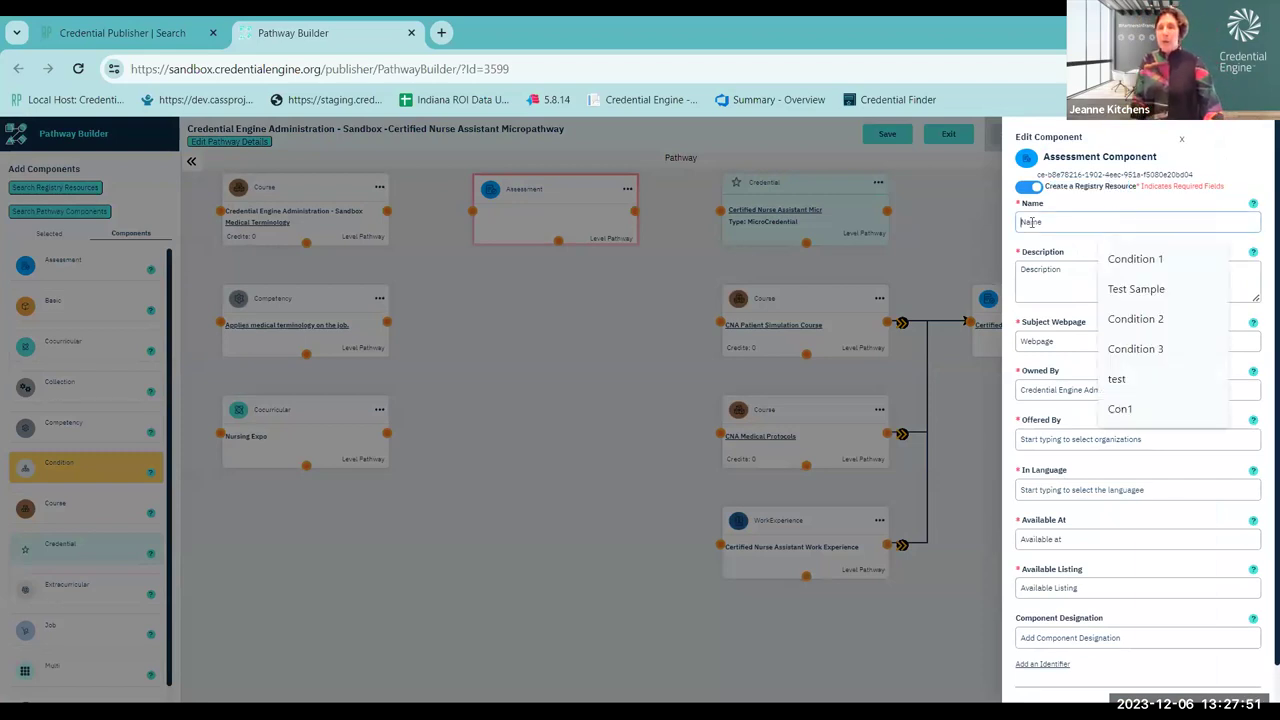
text(s)
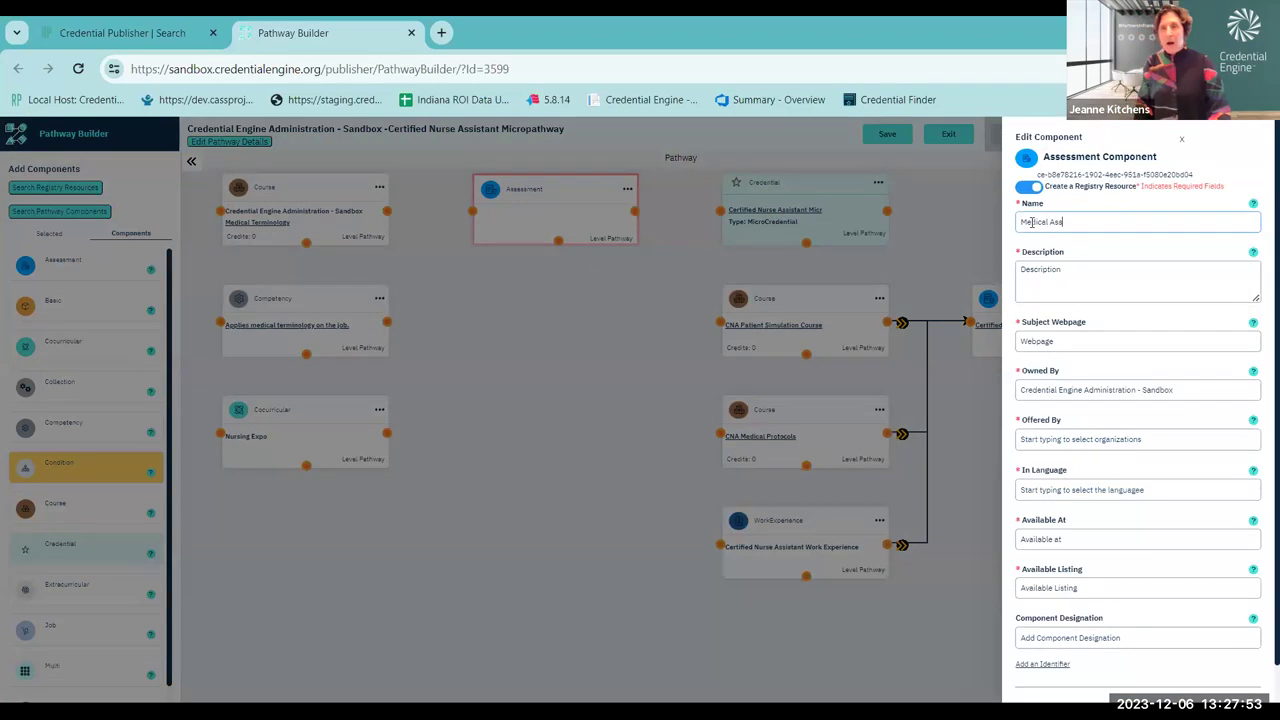
text(essment)
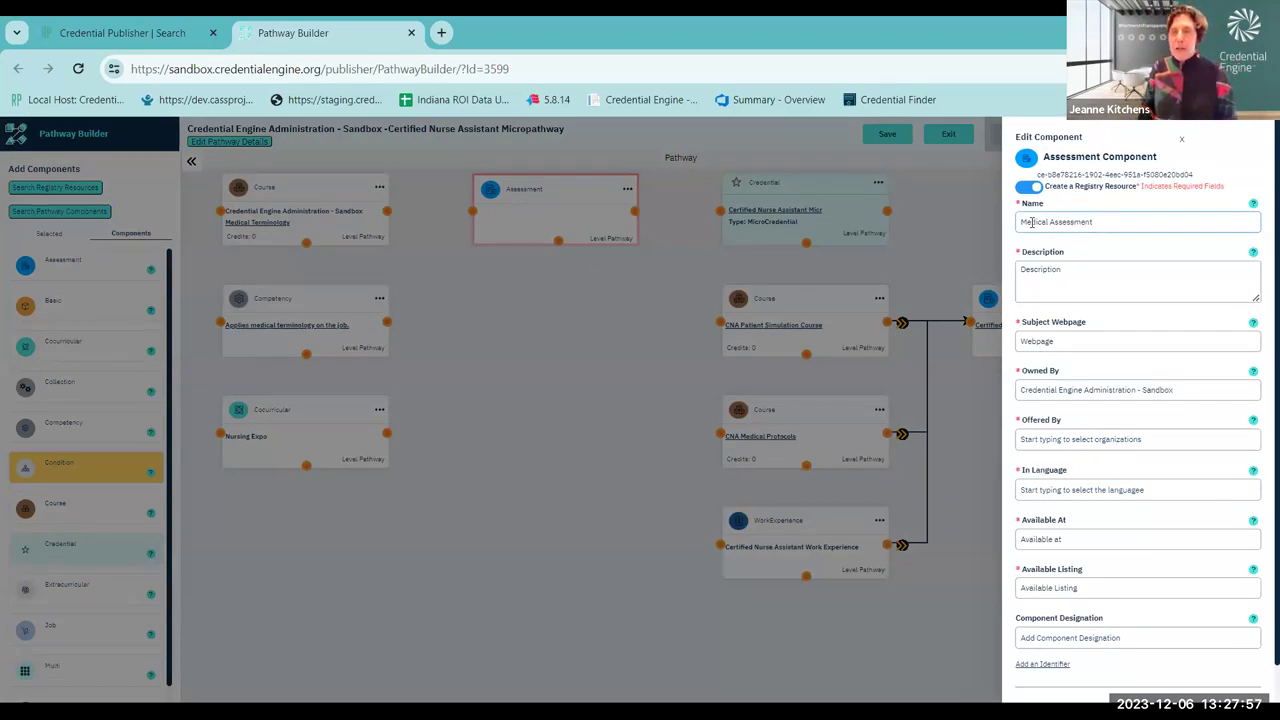
click(1063, 272)
text(Assess Medical Terminology)
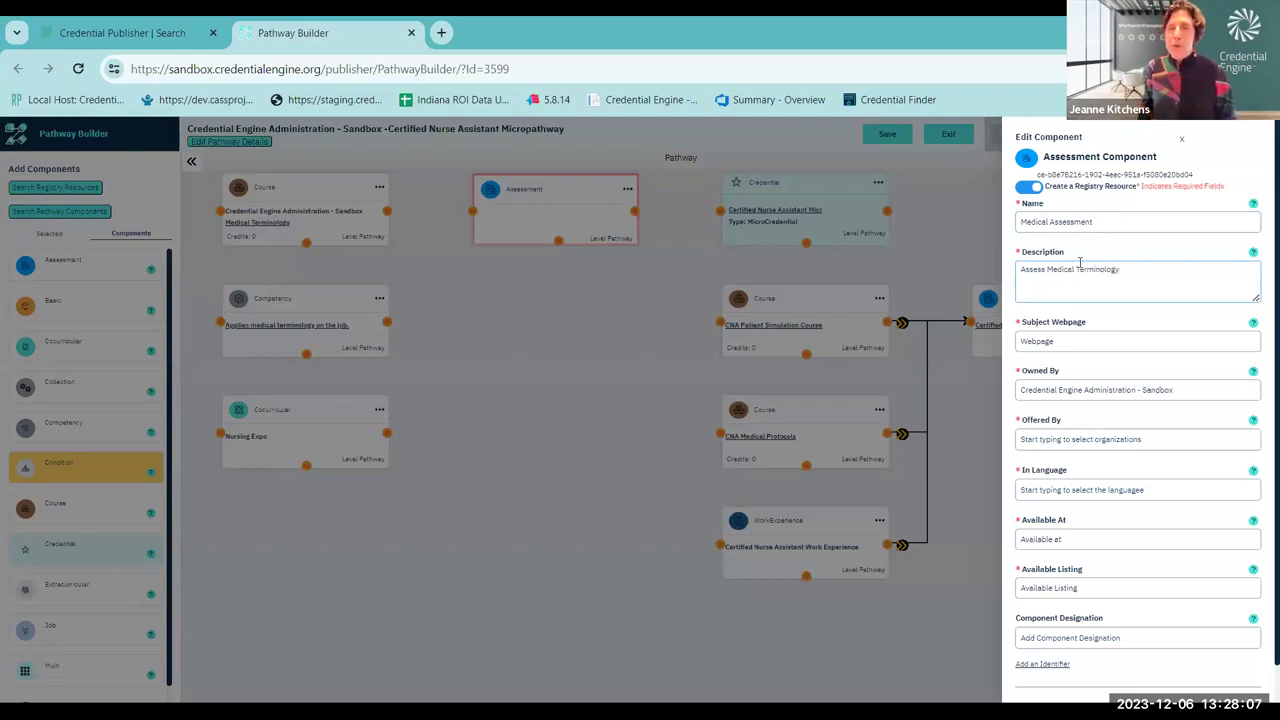
click(1110, 222)
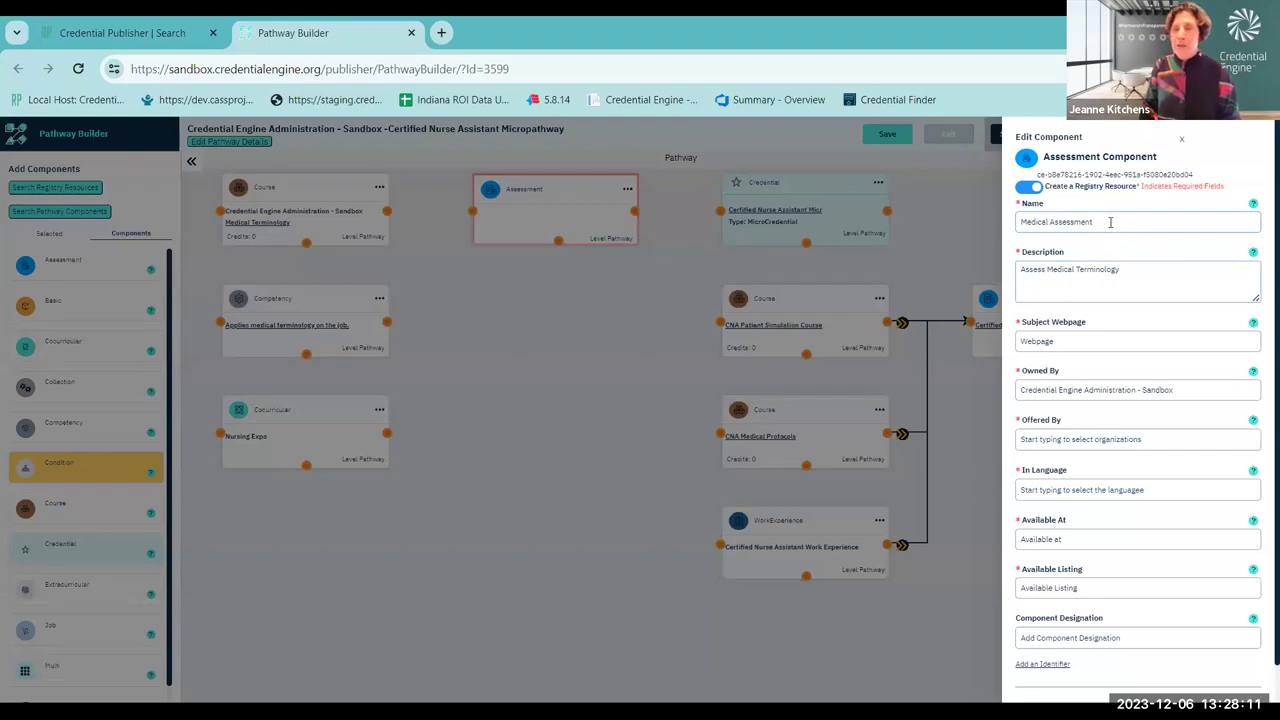
text(for Terms)
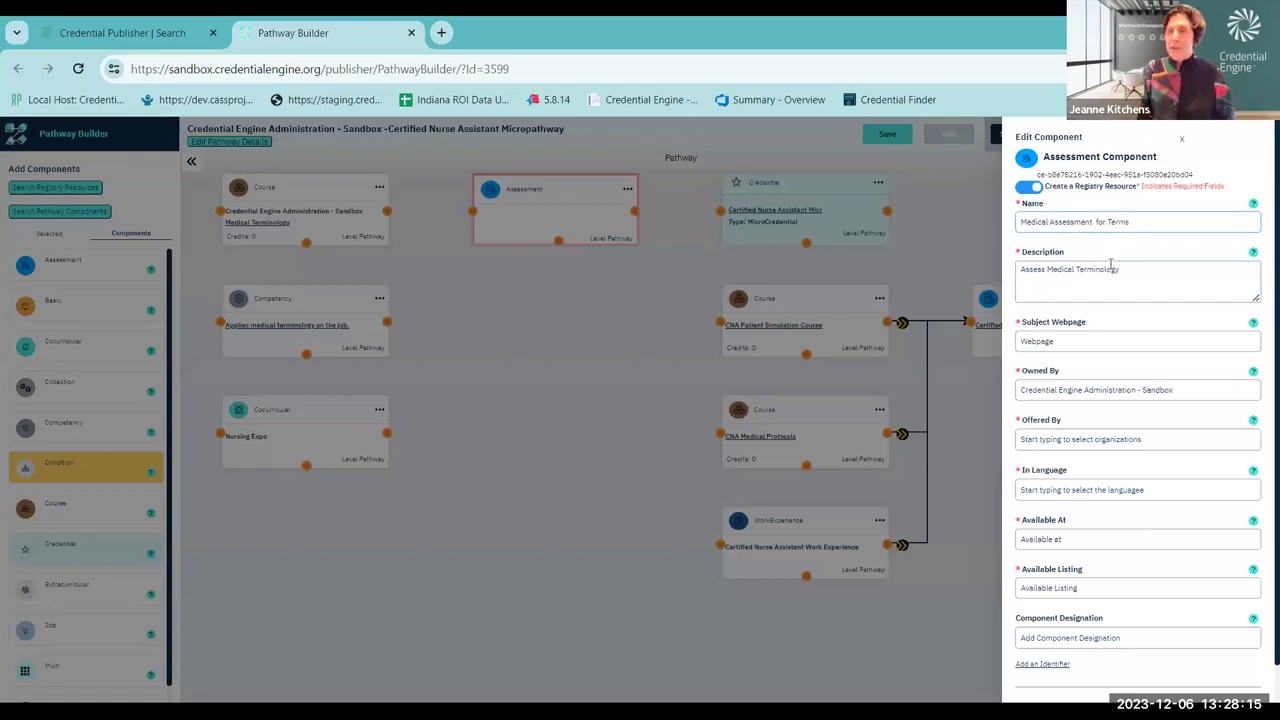
click(1058, 345)
click(1079, 380)
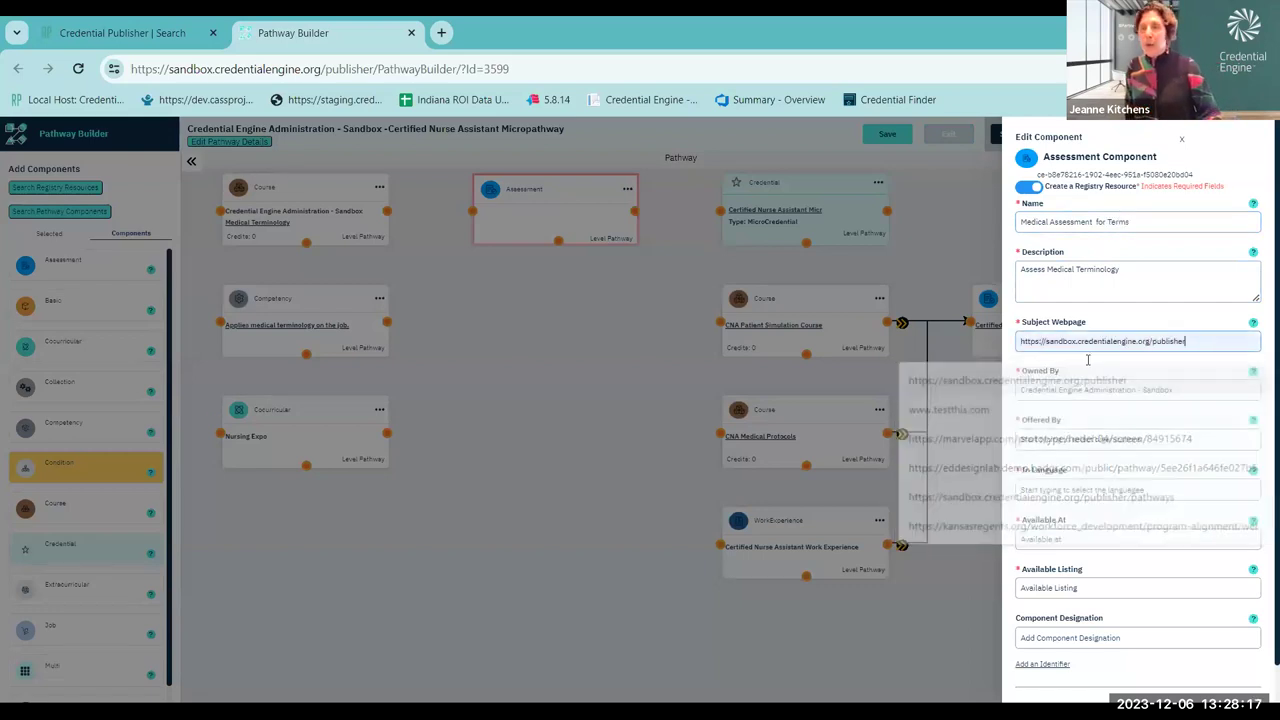
scroll(1120, 317, down, 1)
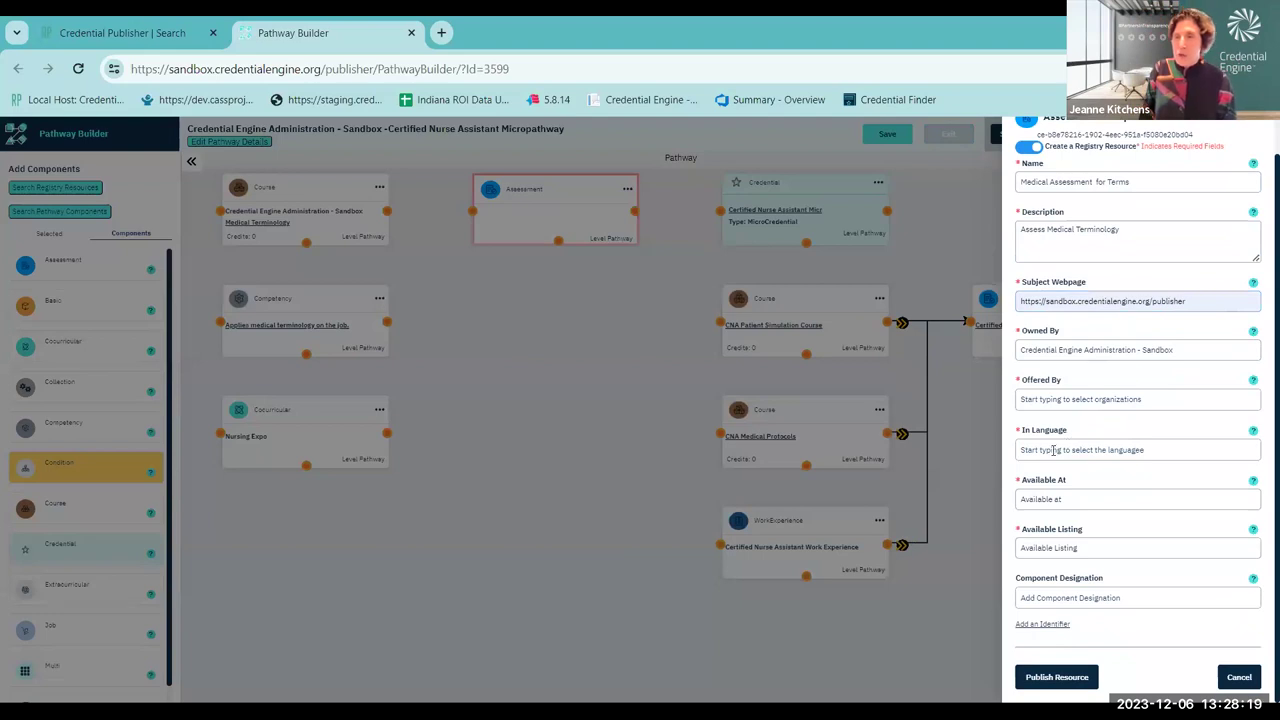
text(english)
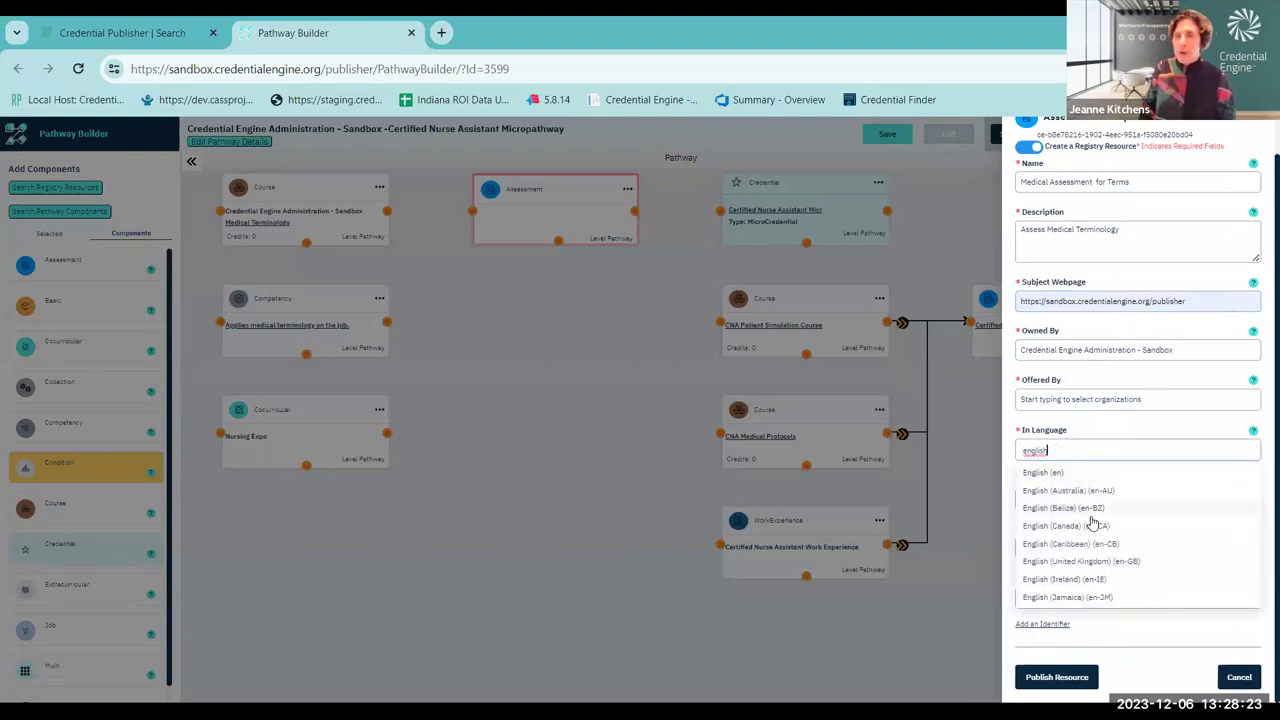
scroll(1093, 551, down, 5)
click(1094, 562)
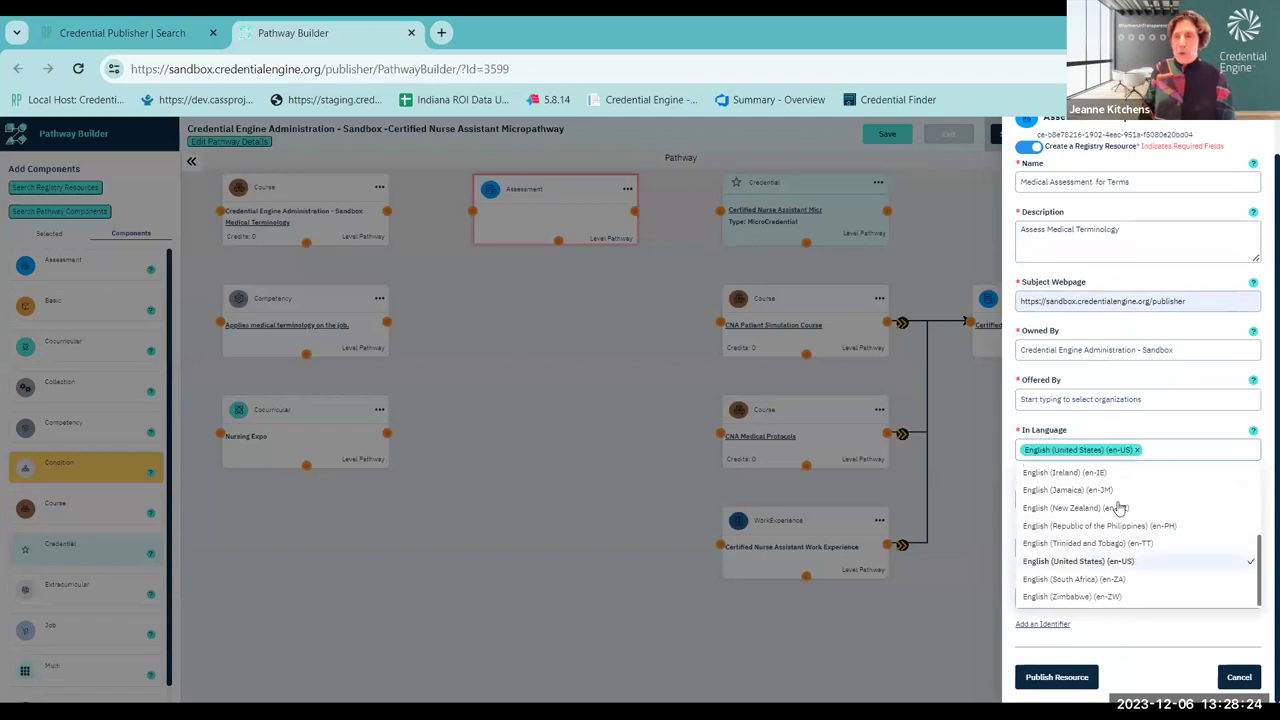
click(1123, 428)
click(1054, 500)
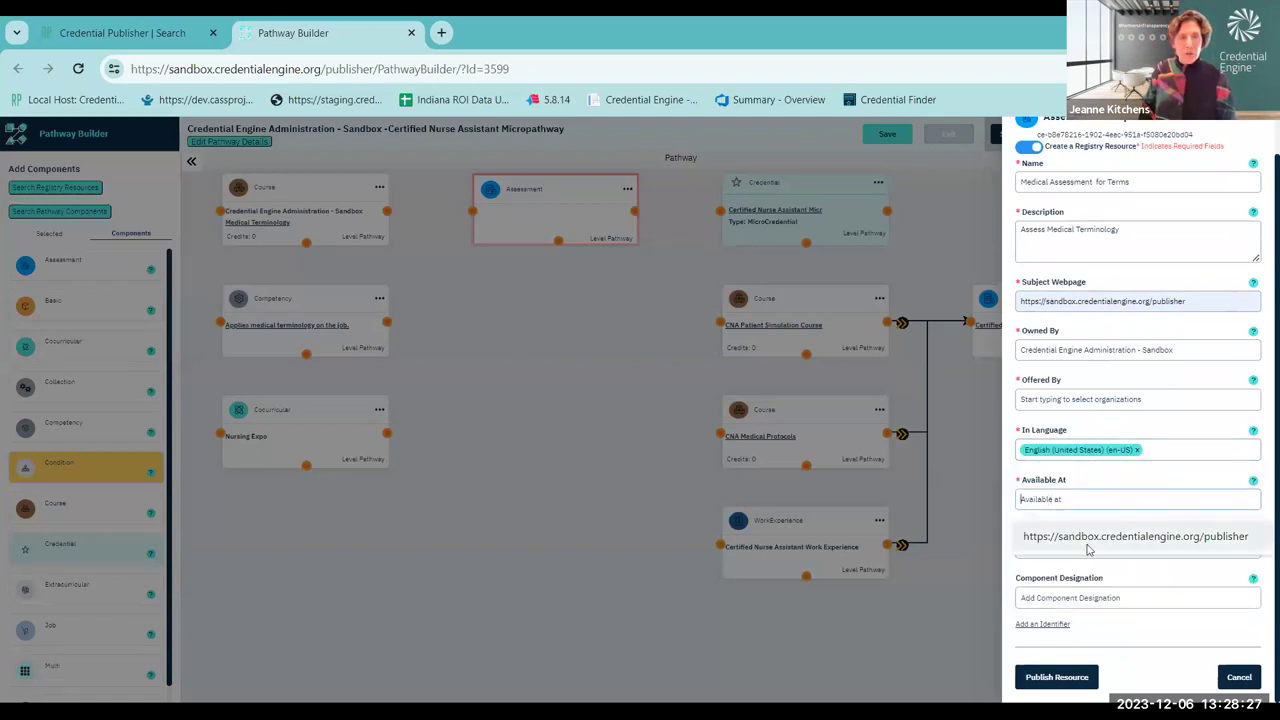
click(1088, 540)
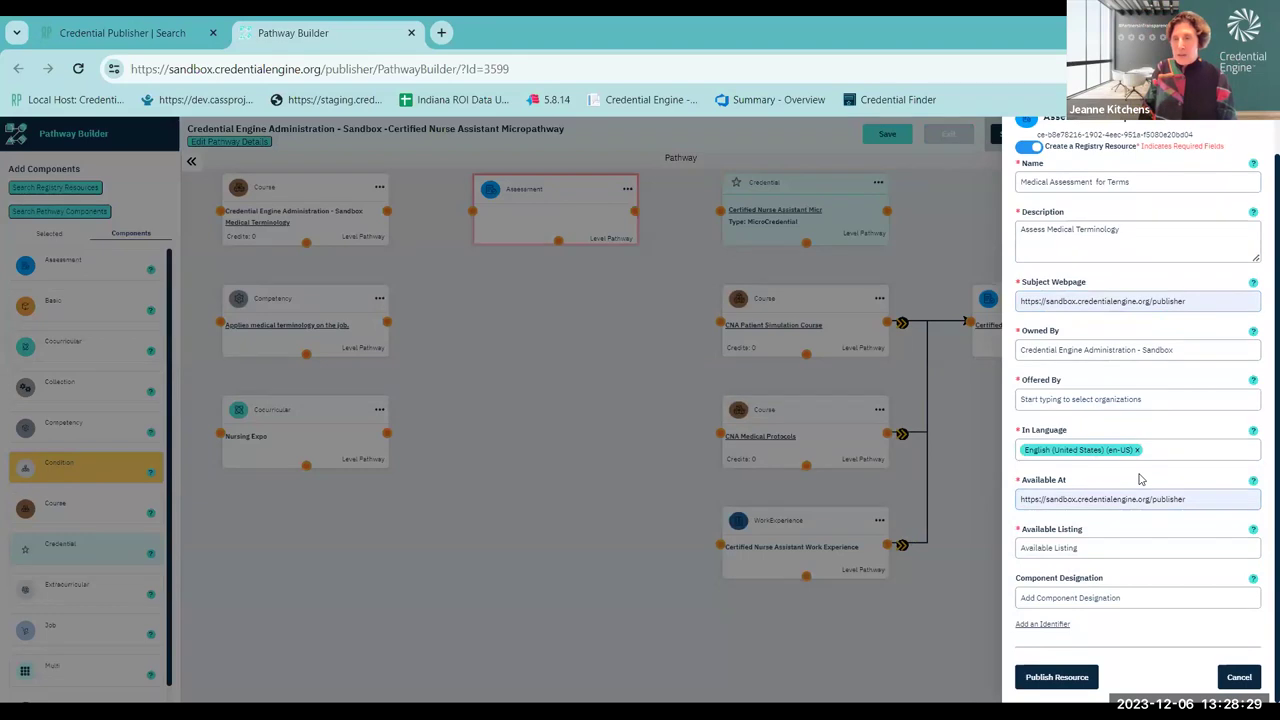
Step: Publish the medical terms assessment as a registry resource and save the component to the pathway
click(1037, 684)
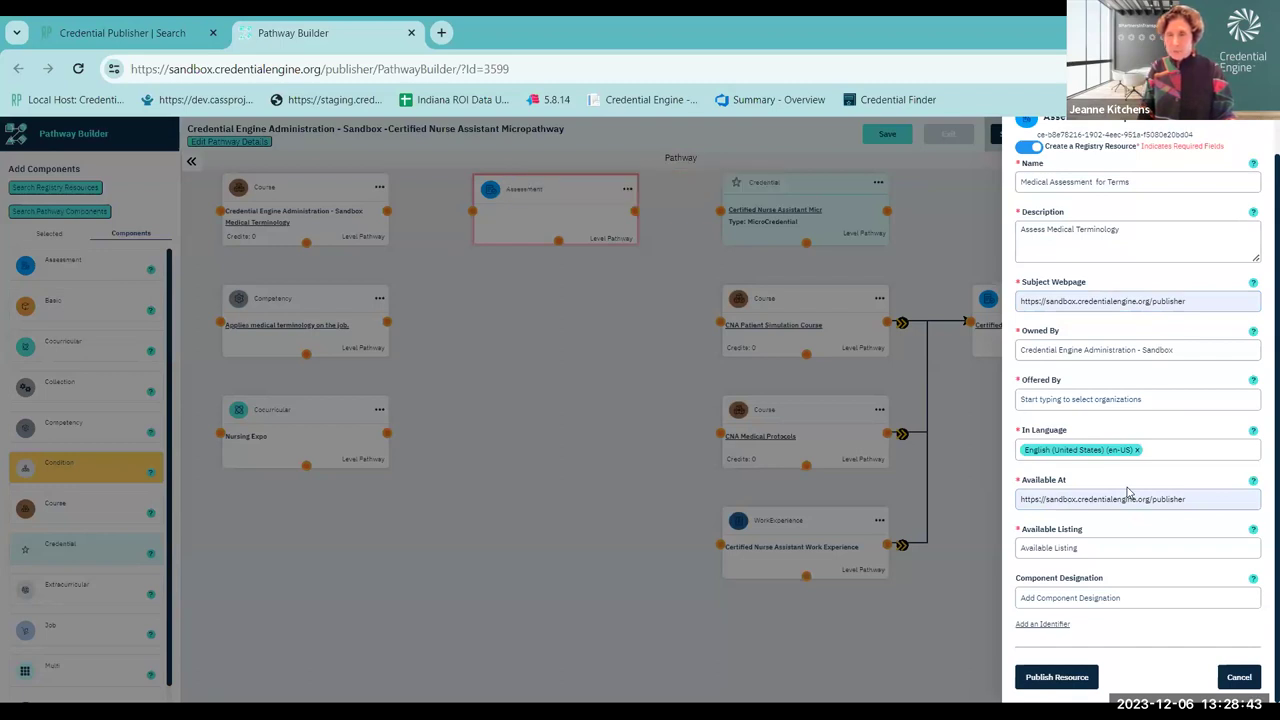
scroll(1128, 492, up, 1)
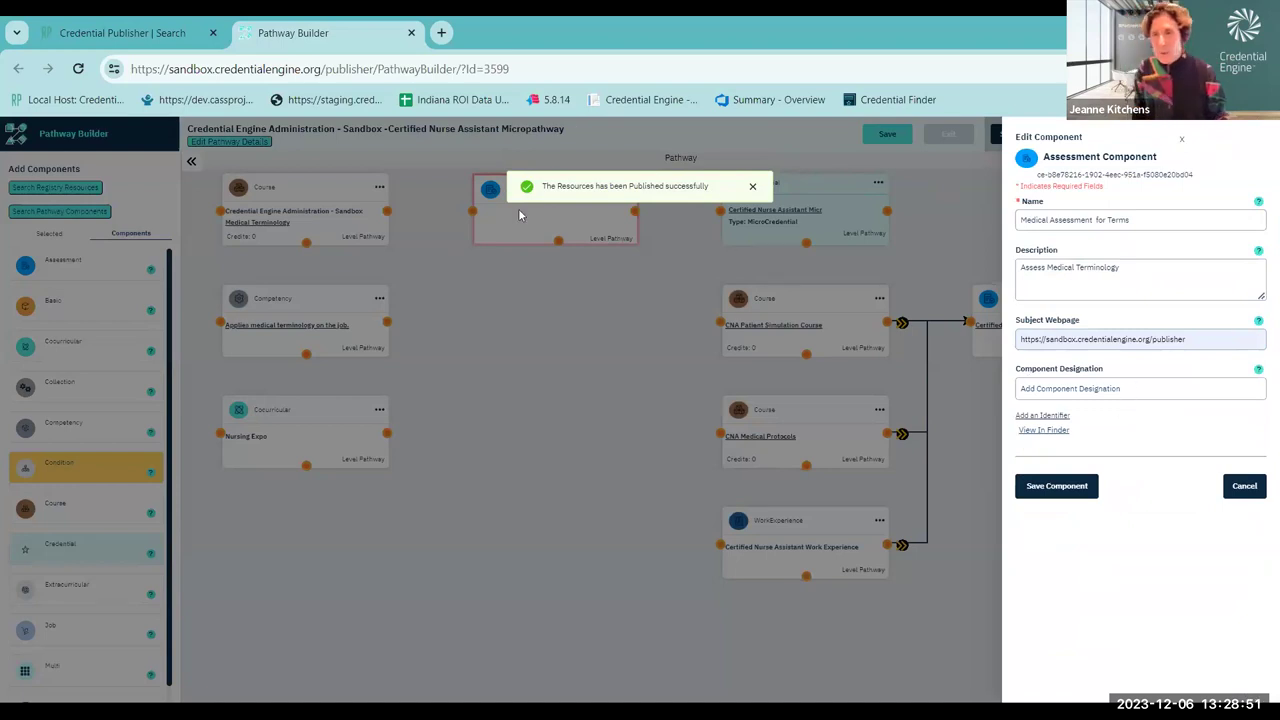
click(1045, 487)
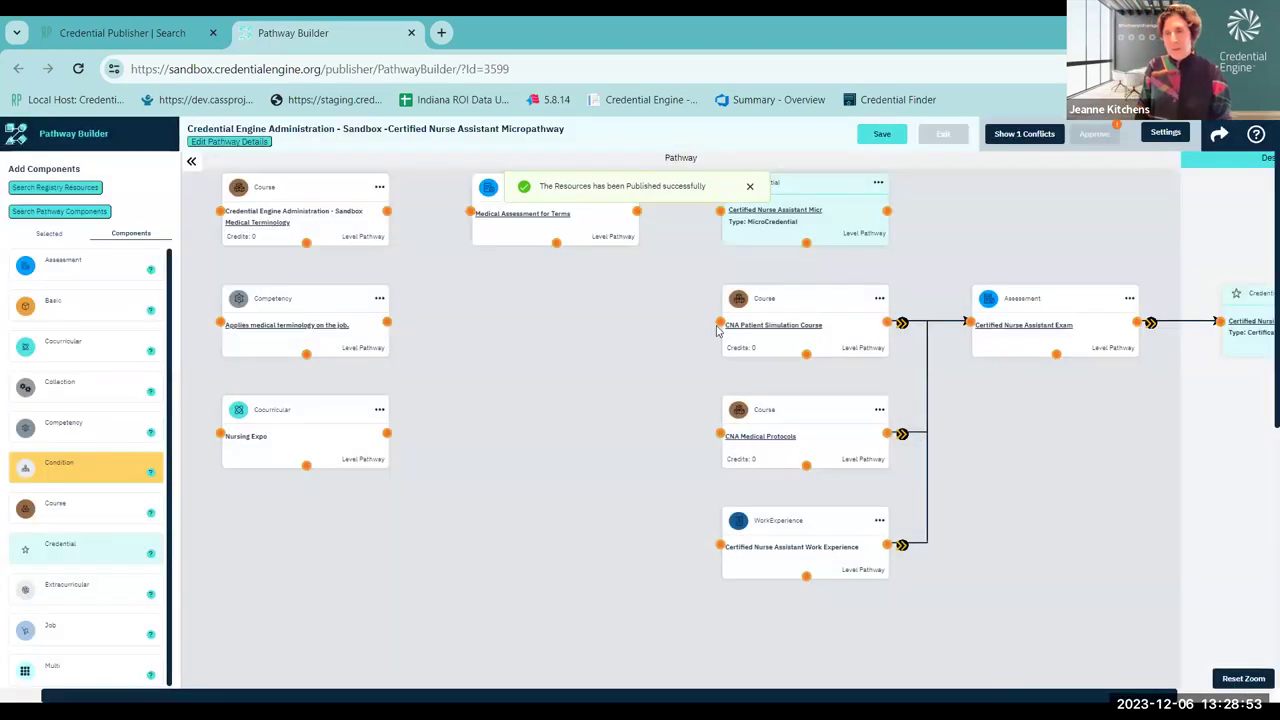
click(752, 190)
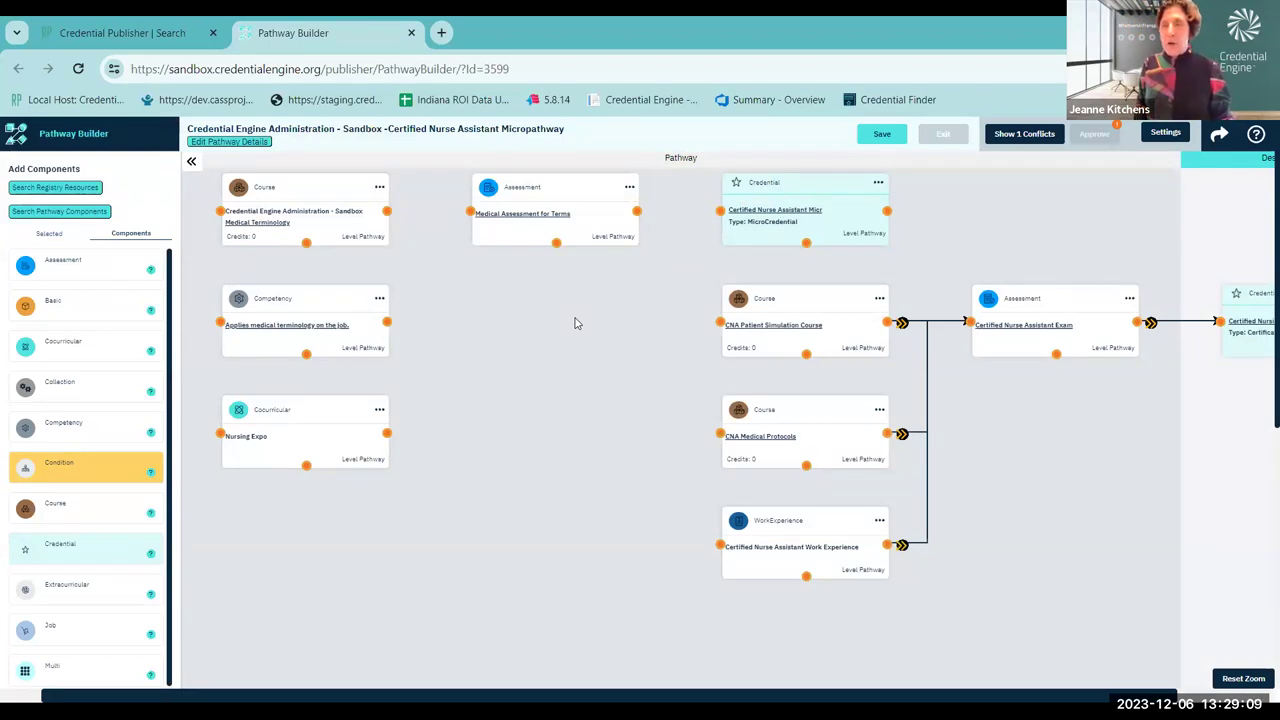
Step: Save the pathway and move the Certified Nursing Assistant destination credential up to the row of the Micropathway microcredential
click(881, 135)
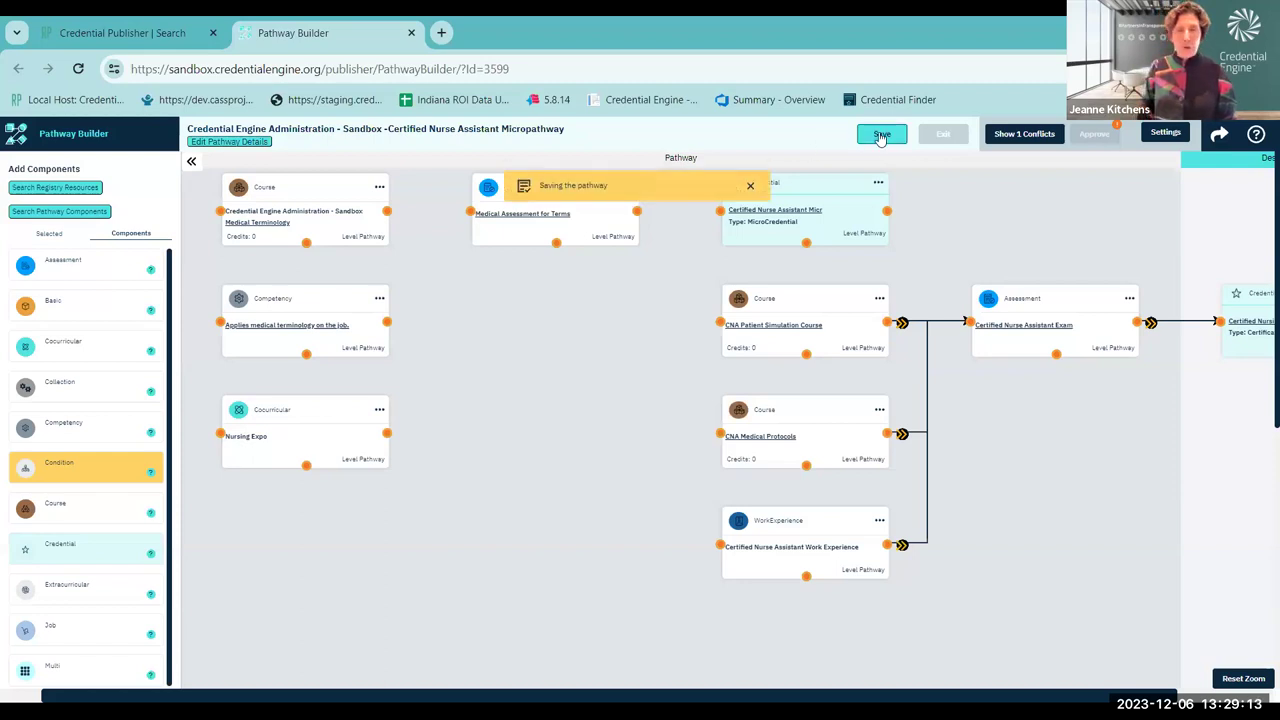
click(750, 188)
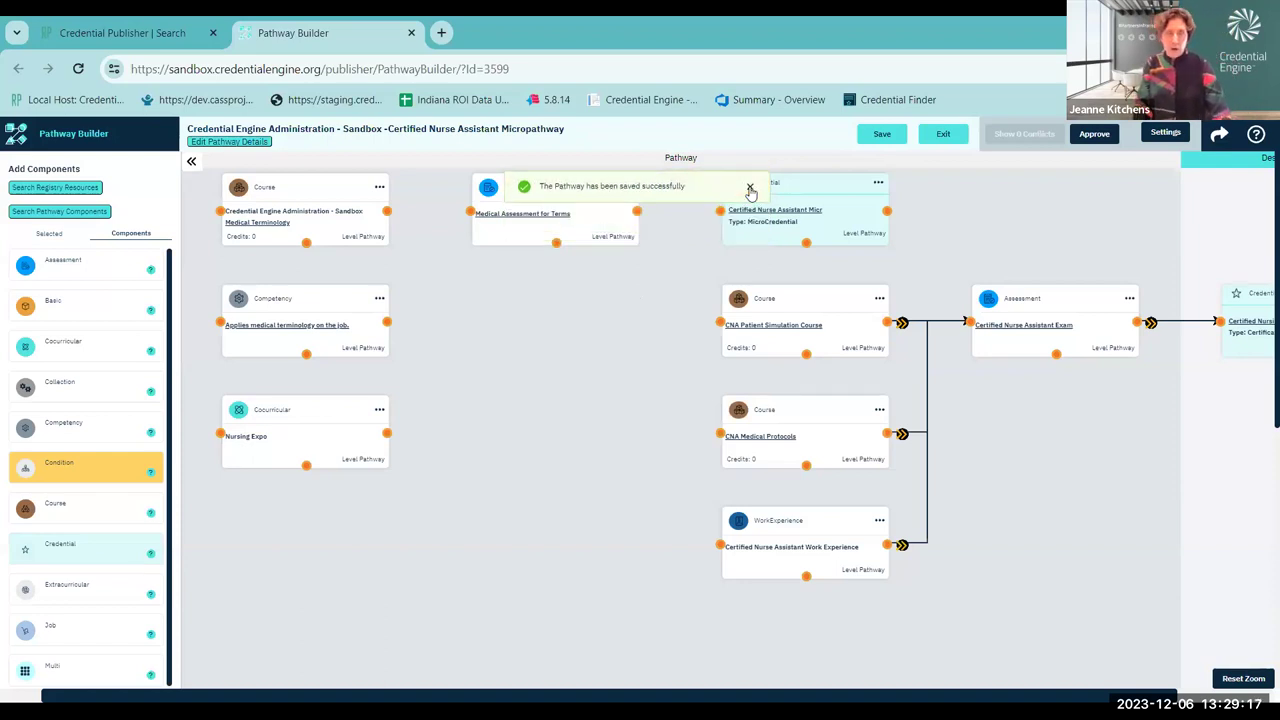
click(750, 188)
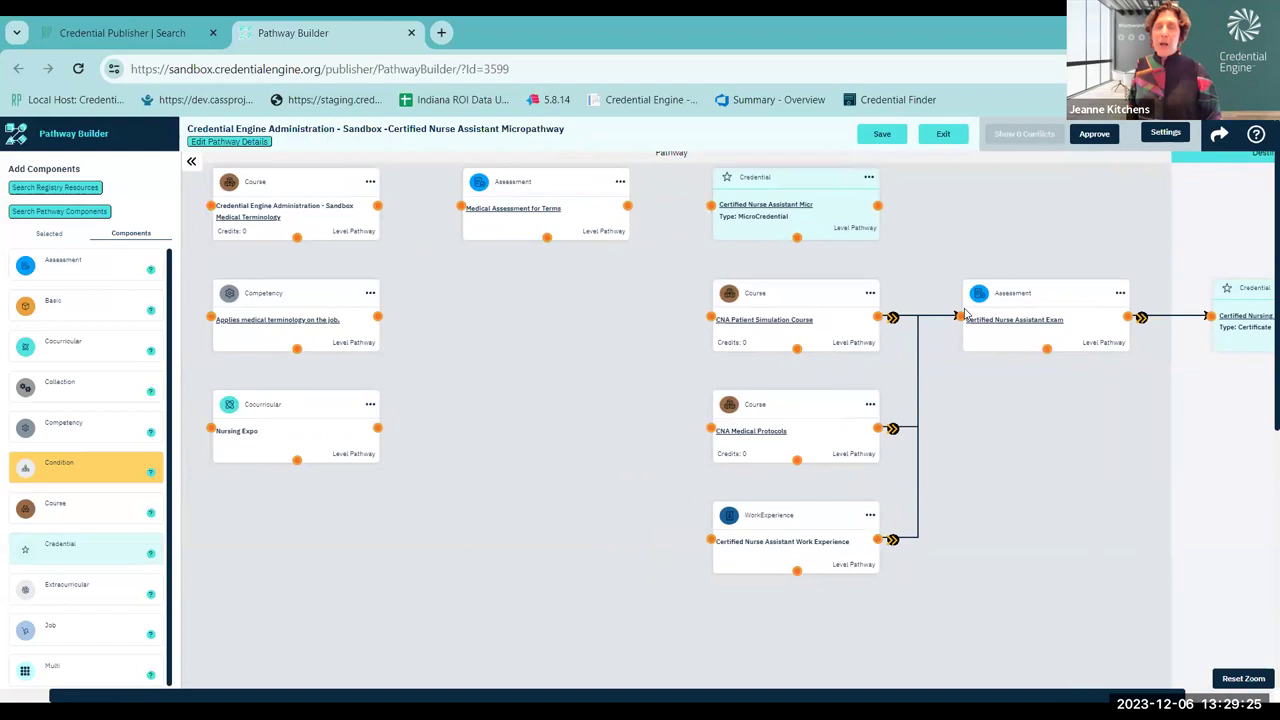
drag(1231, 273, 1226, 219)
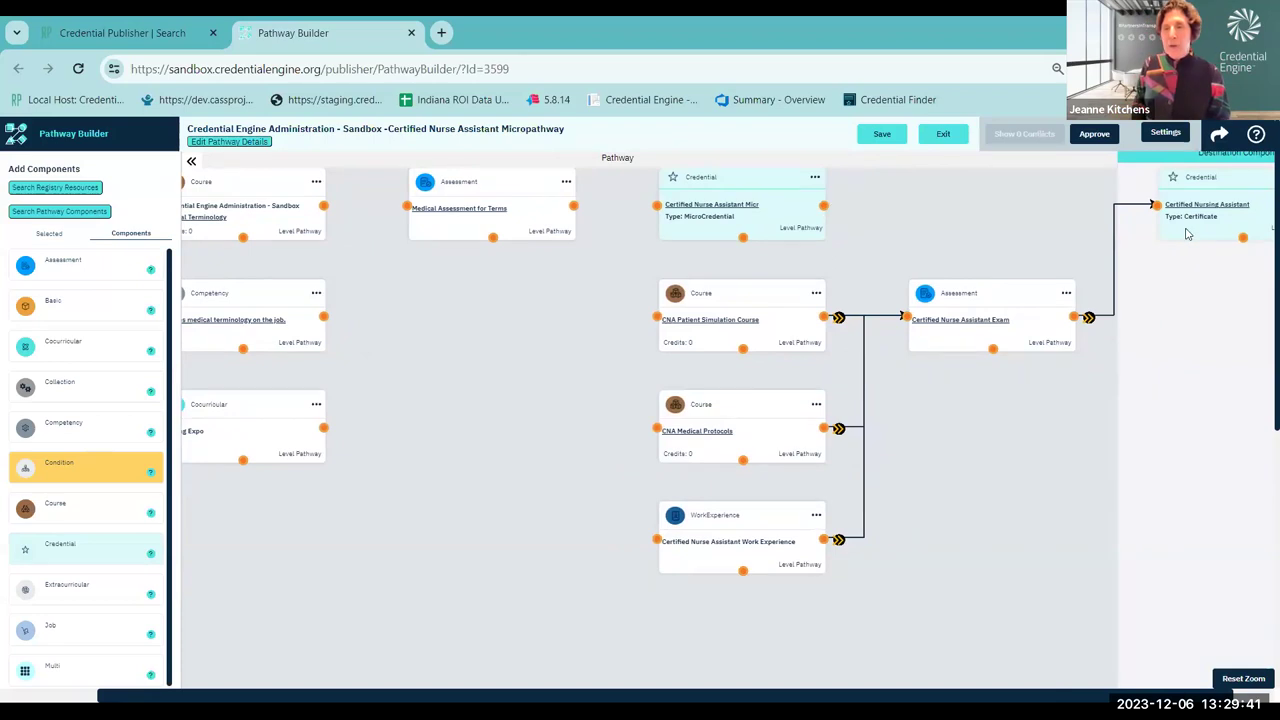
Step: Connect Medical Assessment for Terms to the Micropathway microcredential, and the microcredential to the Certified Nursing Assistant destination credential
click(1157, 208)
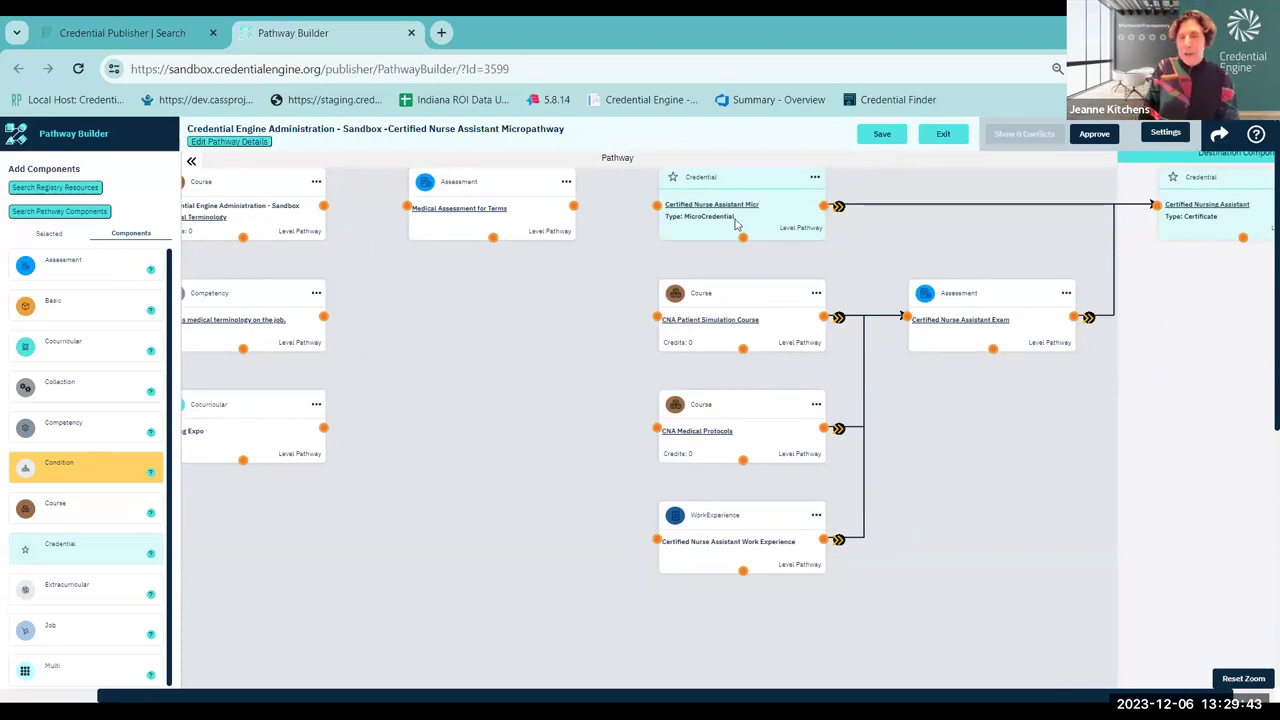
click(657, 208)
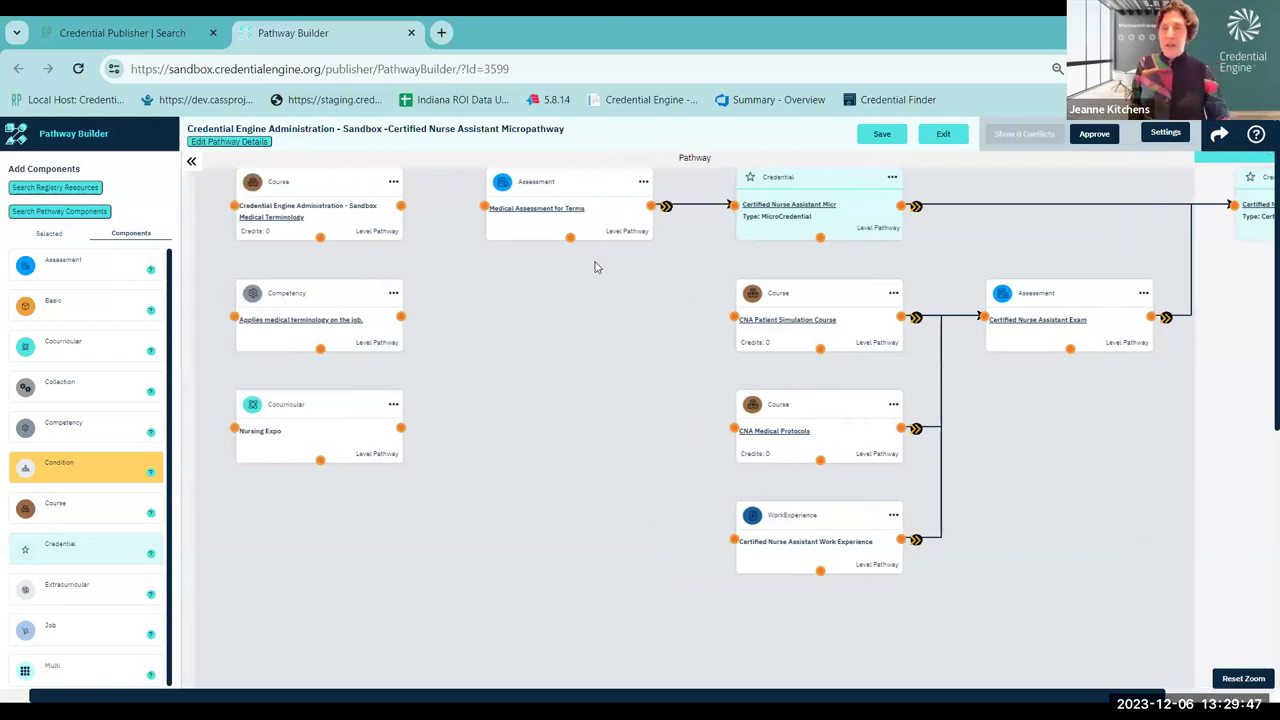
Step: Connect the Medical Terminology course, the medical terminology competency and Nursing Expo directly to Medical Assessment for Terms
click(483, 208)
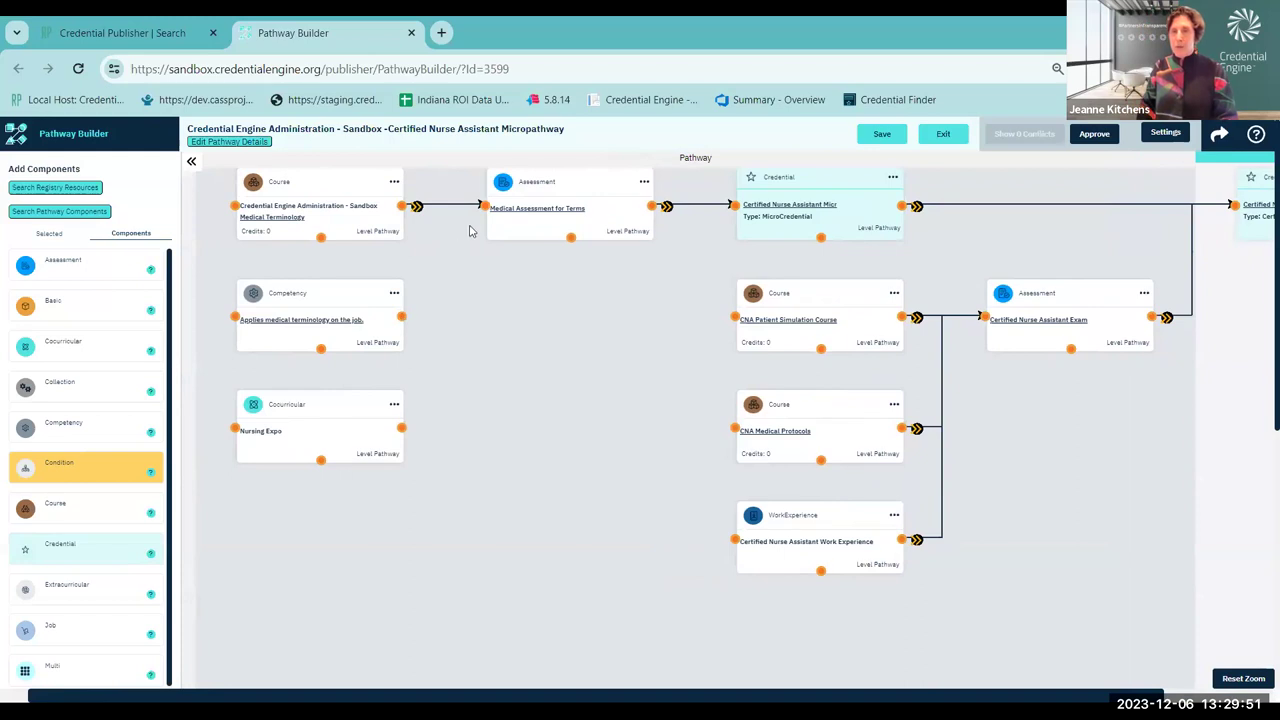
click(416, 317)
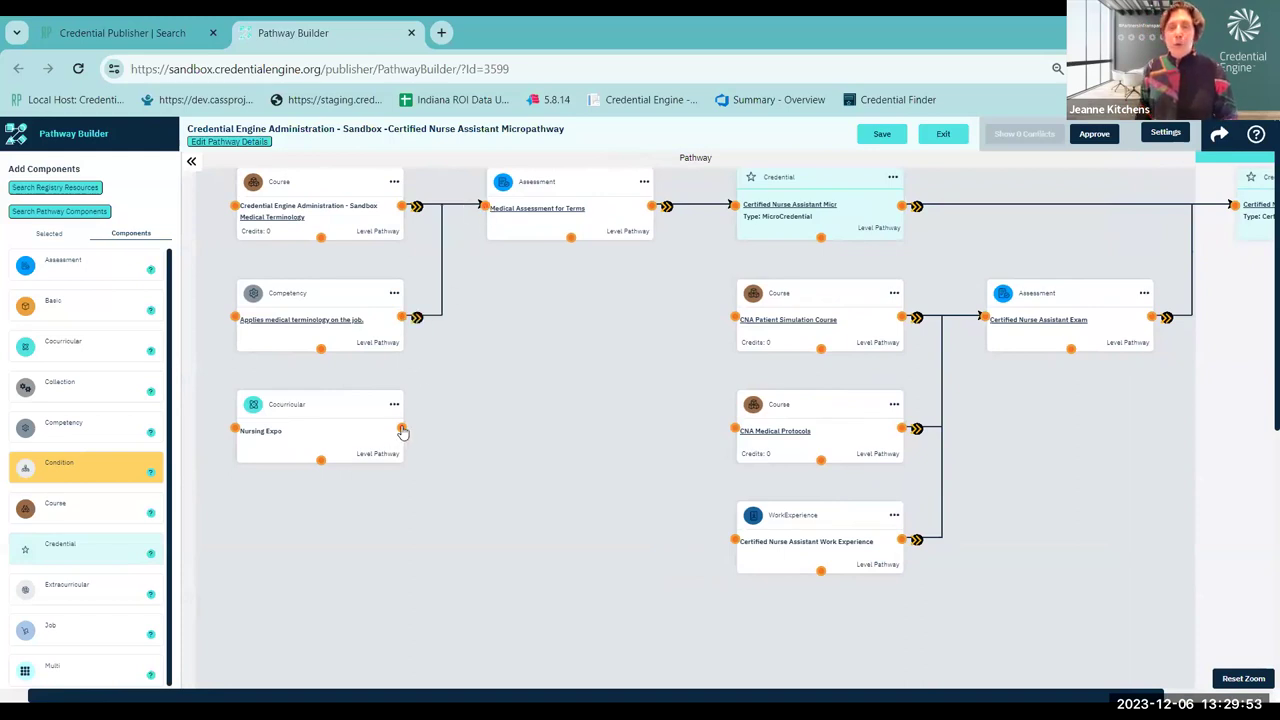
click(484, 209)
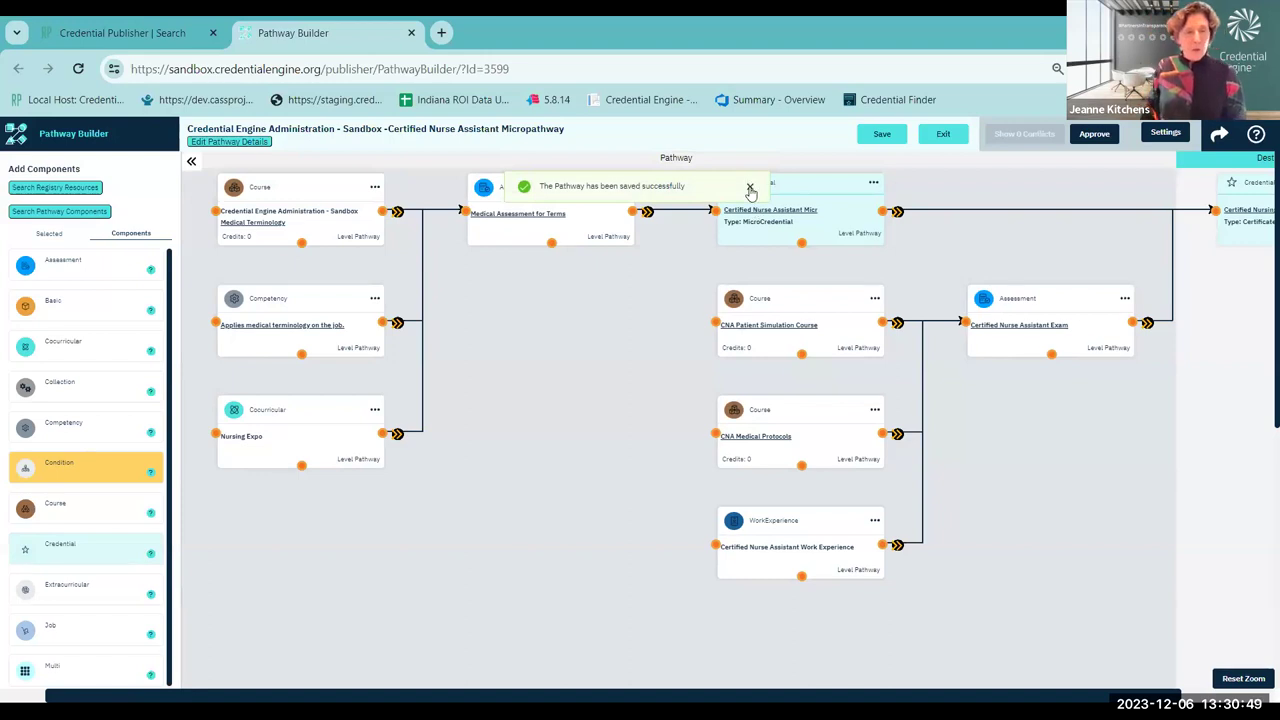
Step: Remove the direct connections from the Medical Terminology course, the competency and Nursing Expo to Medical Assessment for Terms
click(396, 213)
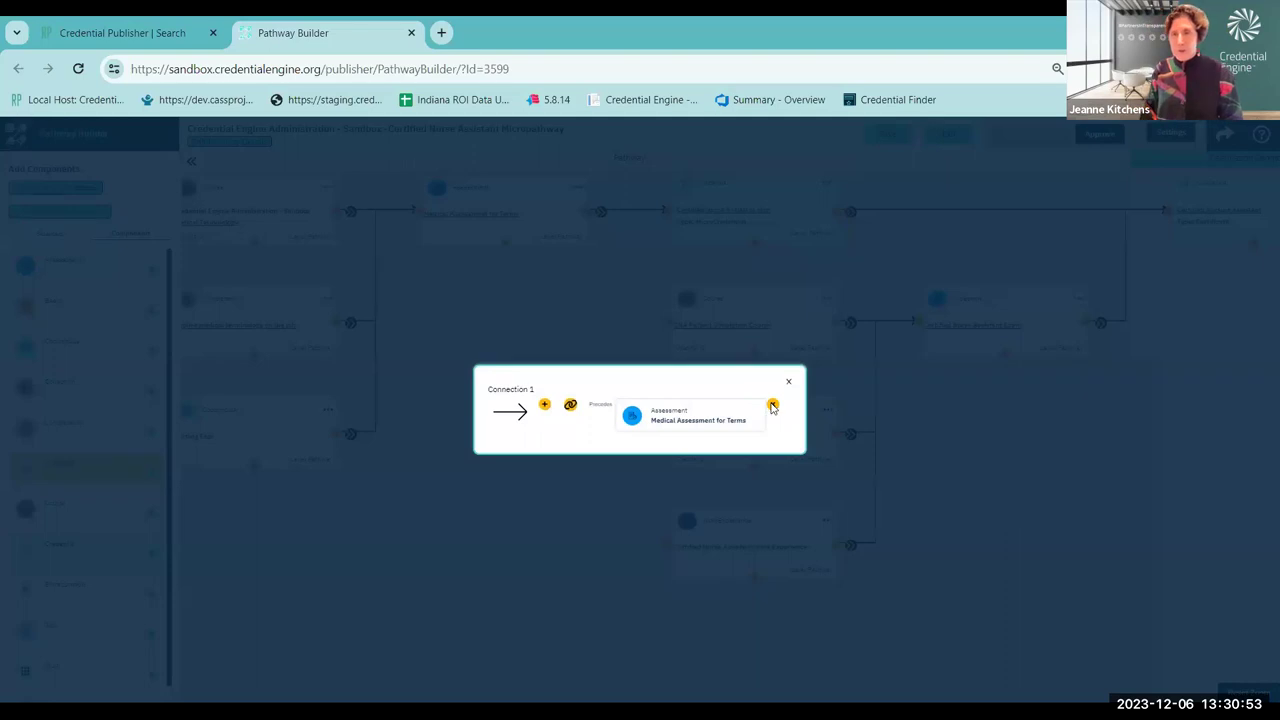
click(772, 407)
click(350, 324)
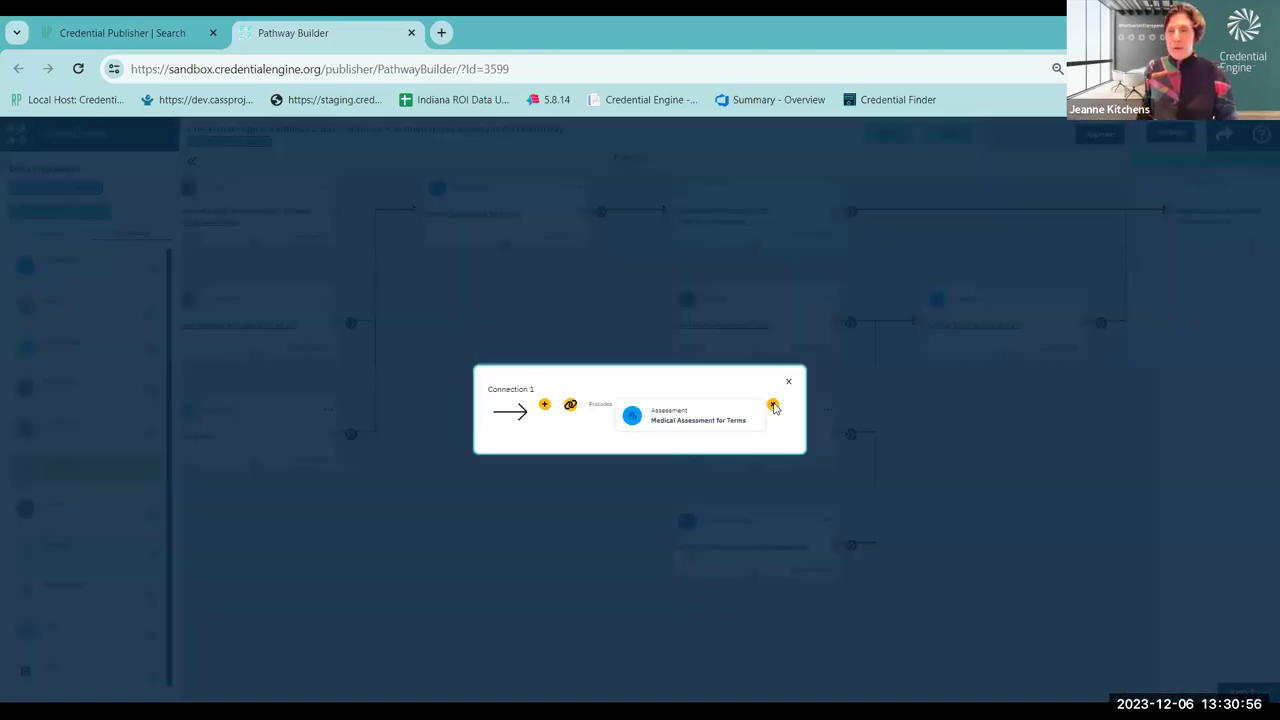
click(772, 407)
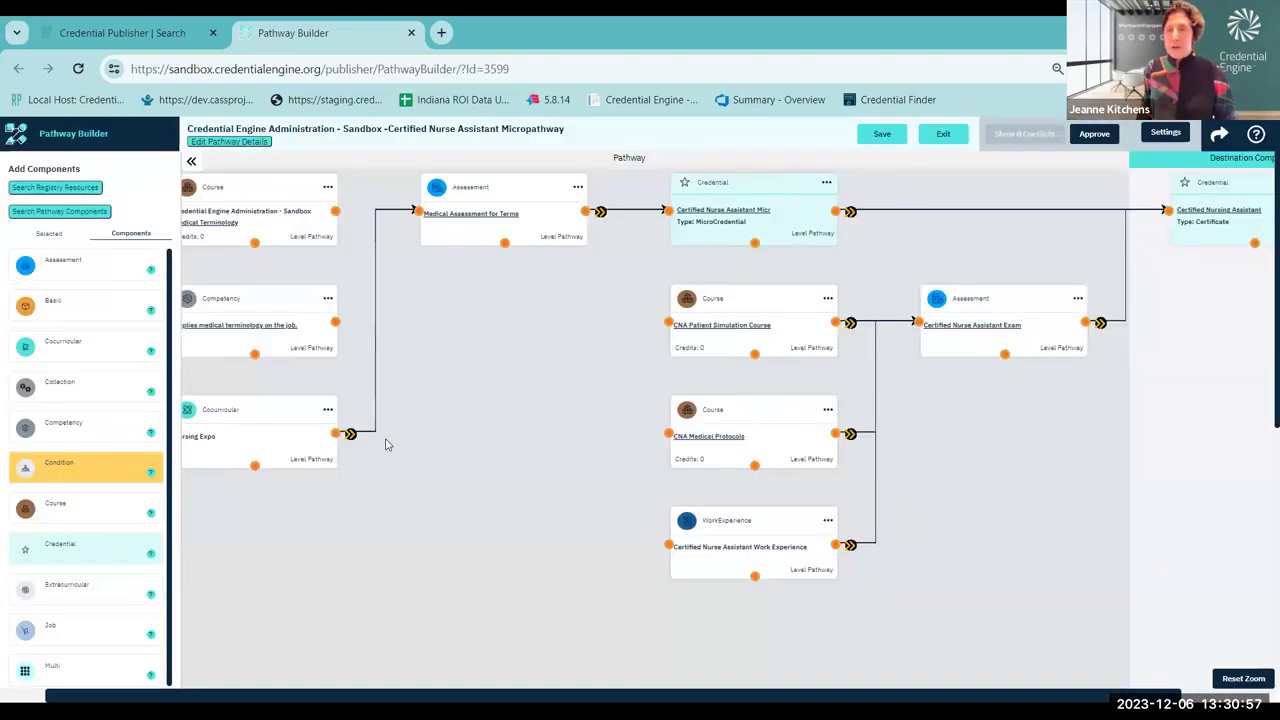
click(350, 434)
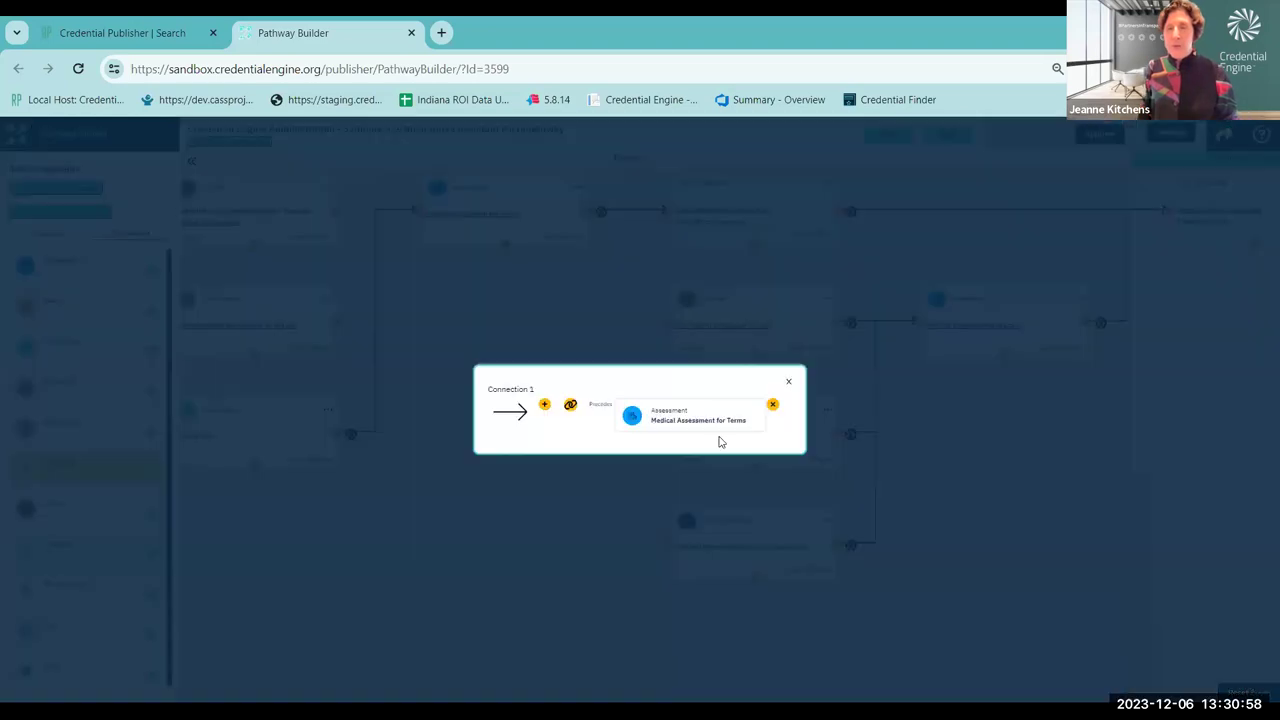
click(772, 405)
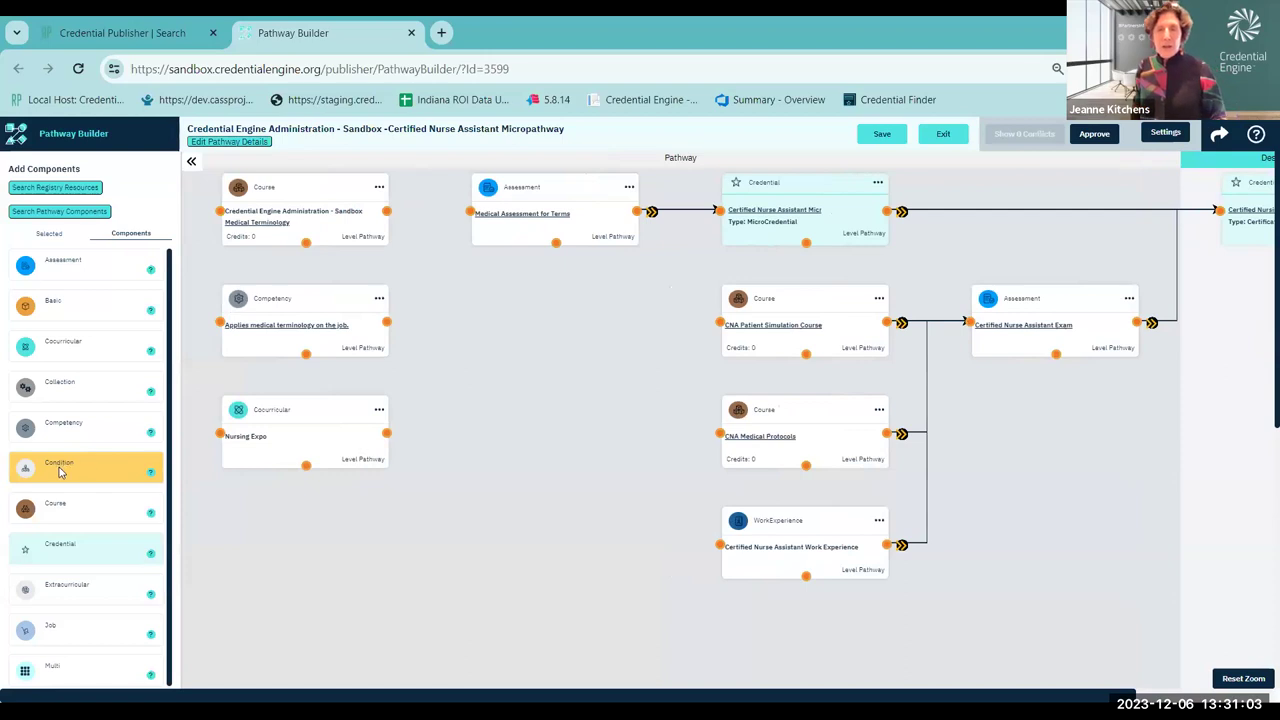
Step: Insert a condition between the Medical Terminology course and Medical Assessment for Terms, and name it "Medical Terminology Requirements"
drag(68, 466, 500, 214)
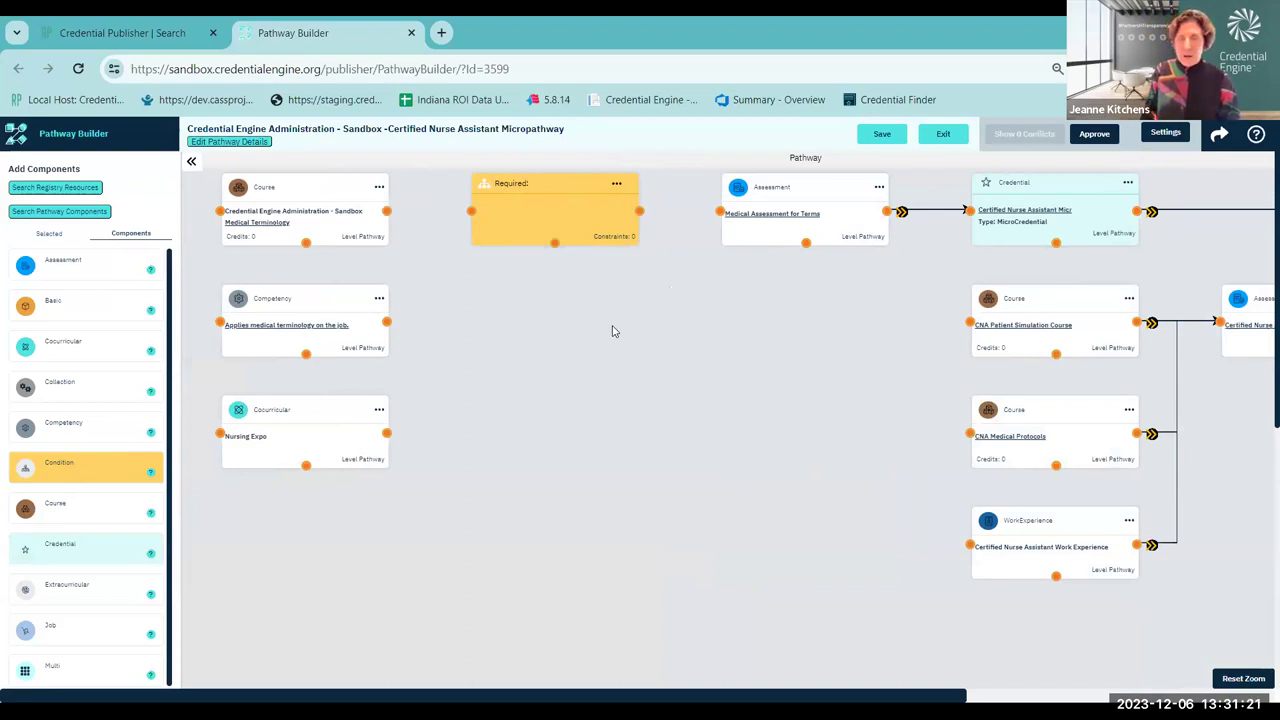
click(617, 188)
click(583, 181)
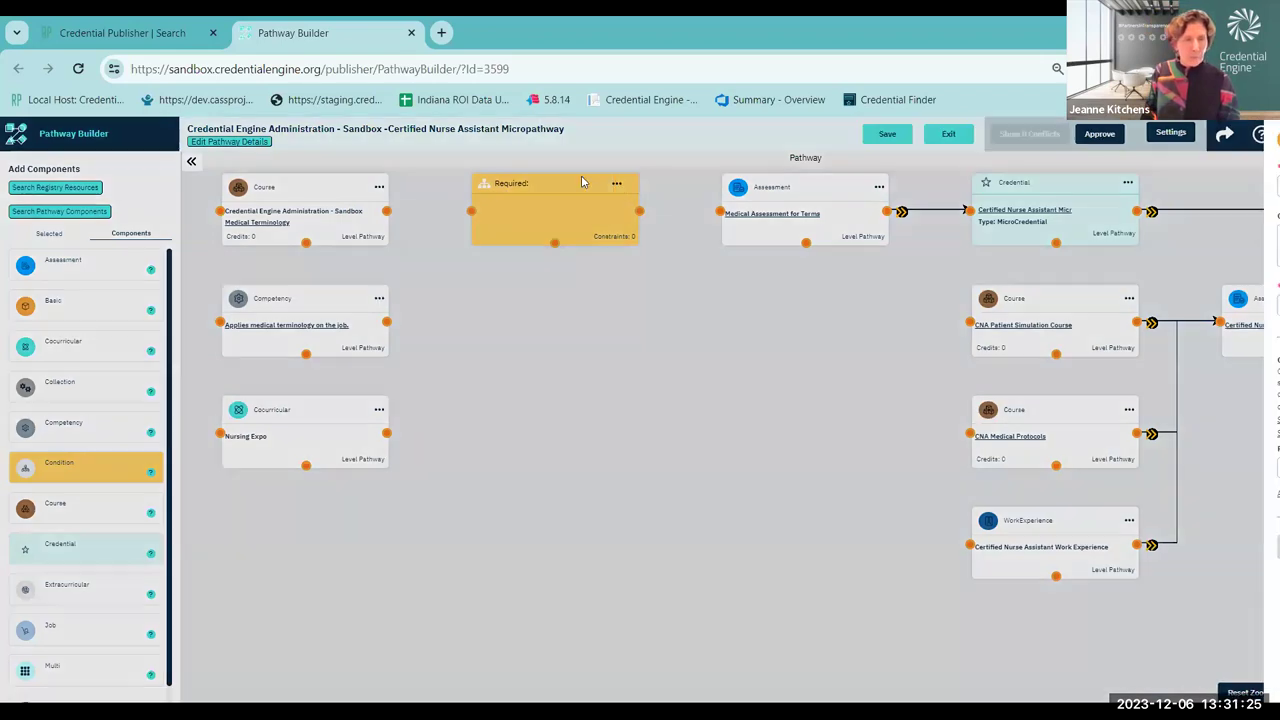
click(1048, 188)
text(Medical Terminology Requirements)
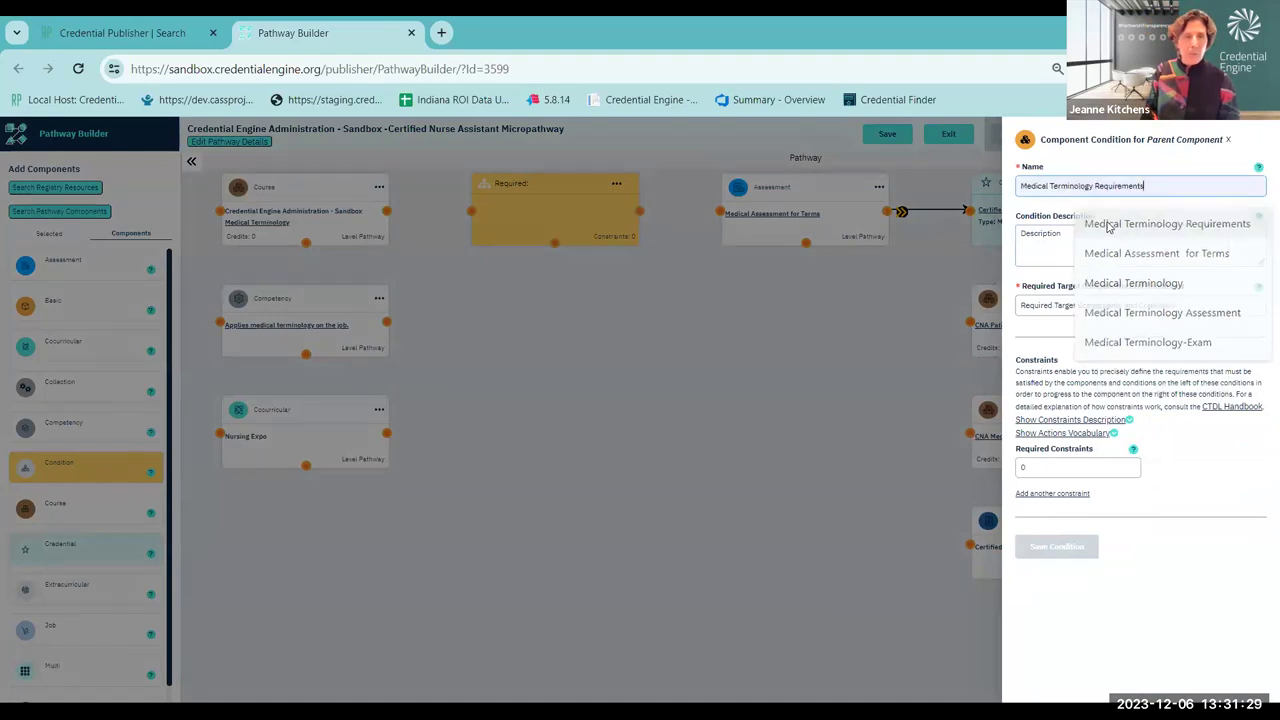
click(1108, 224)
Step: Describe the condition as "Complete Course, Co-curricular and demonstrate the competency"
click(1043, 238)
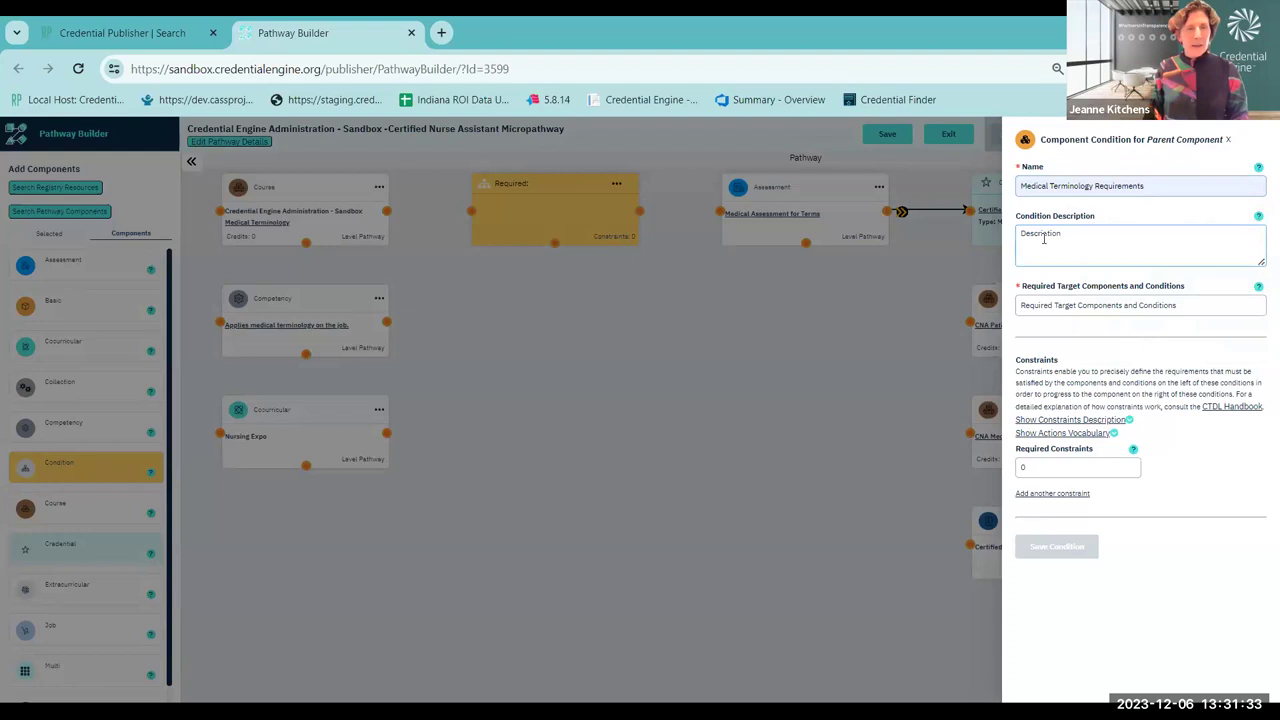
text(Com)
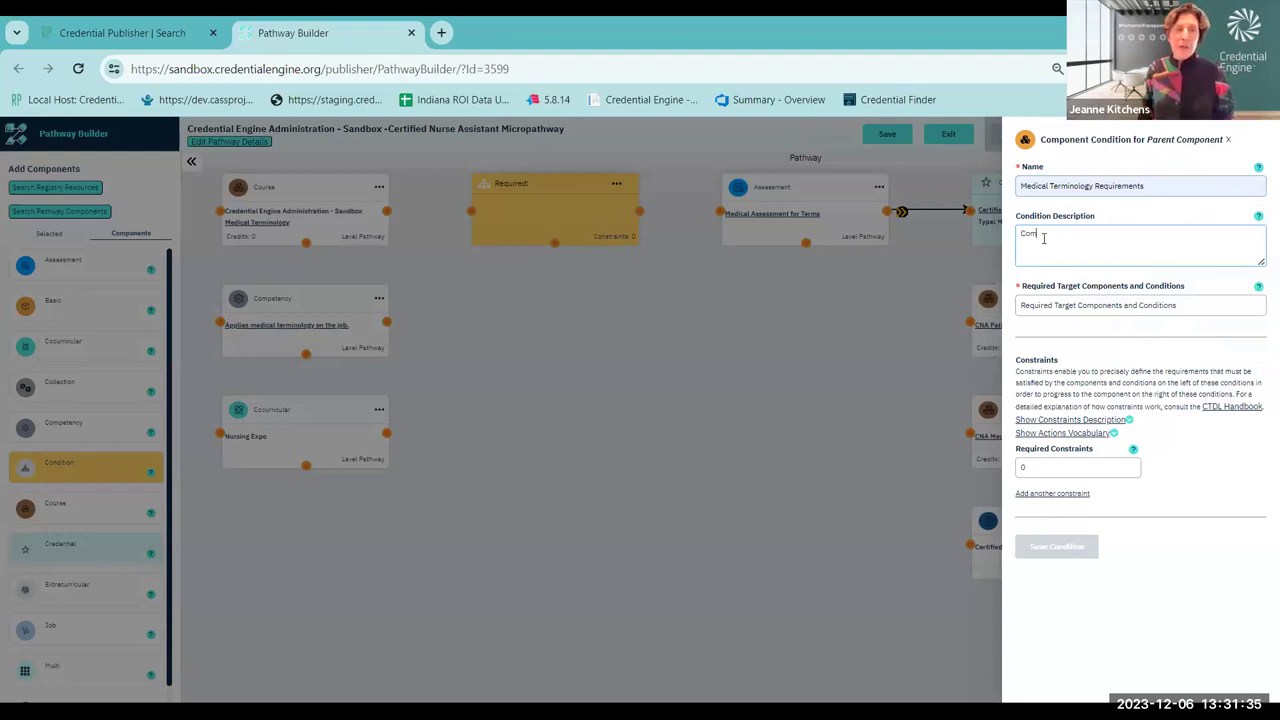
text(plete Co)
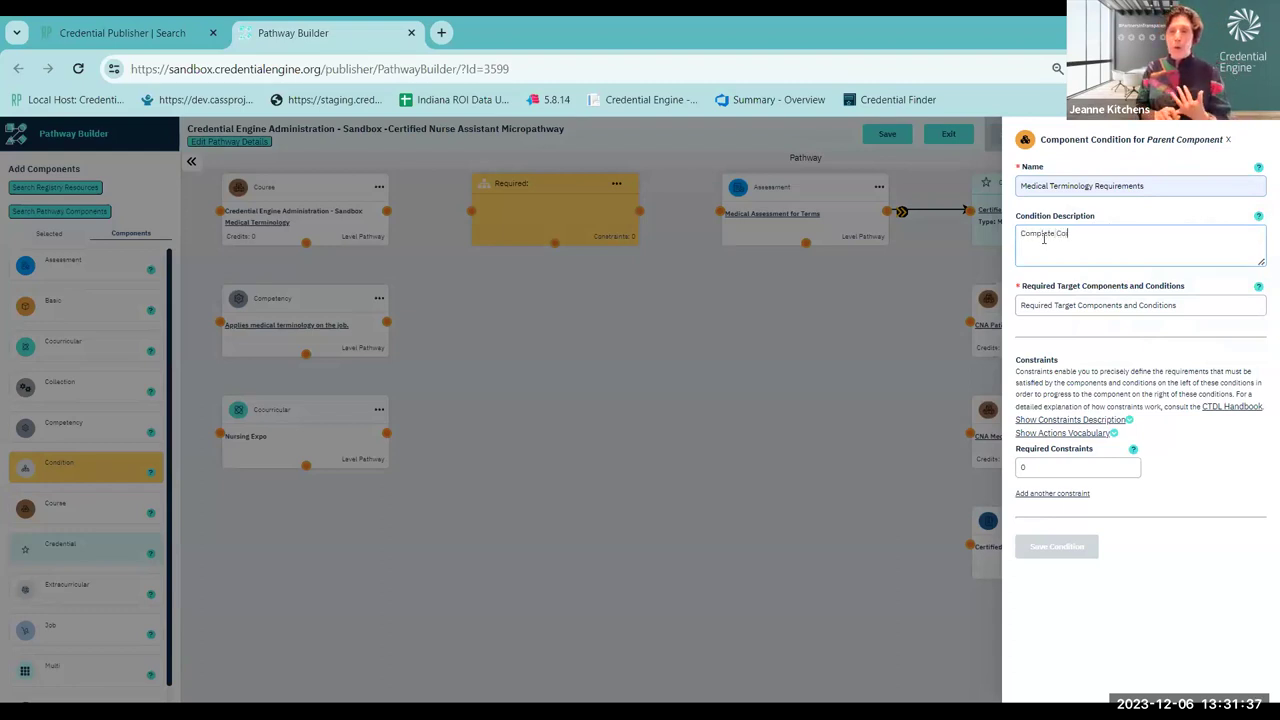
text(urse, Co-curricu)
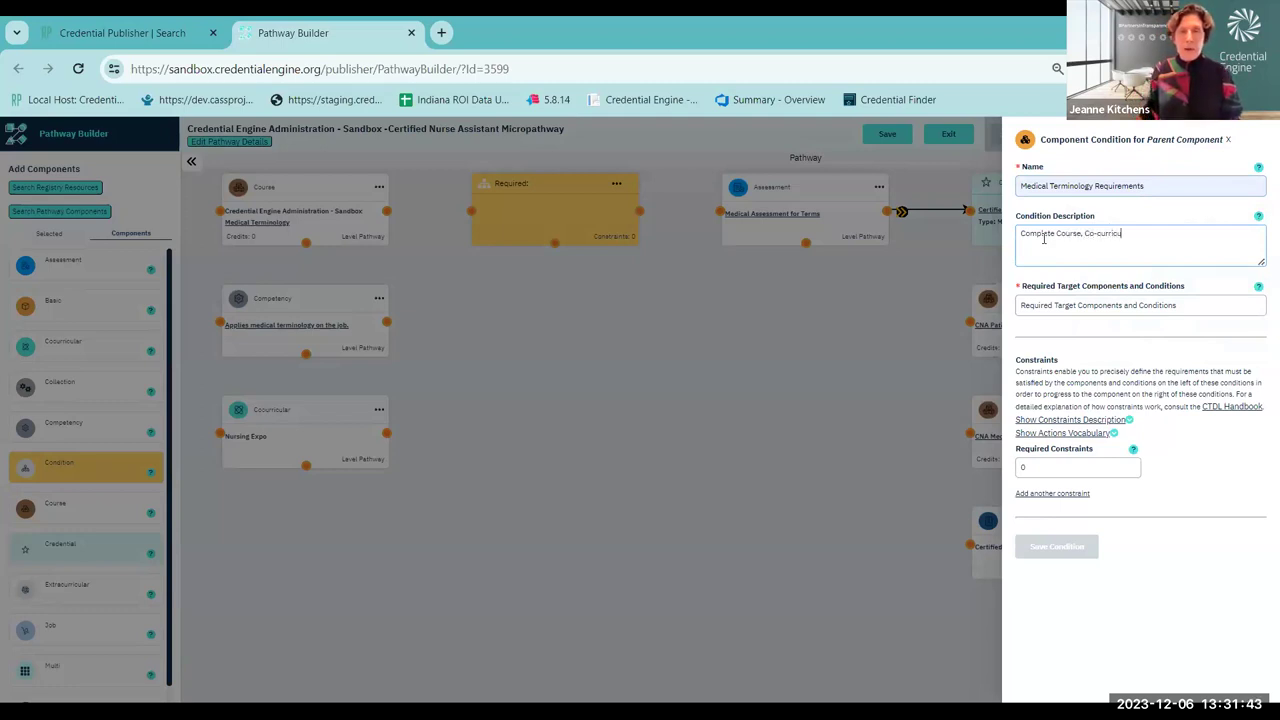
text(lar and)
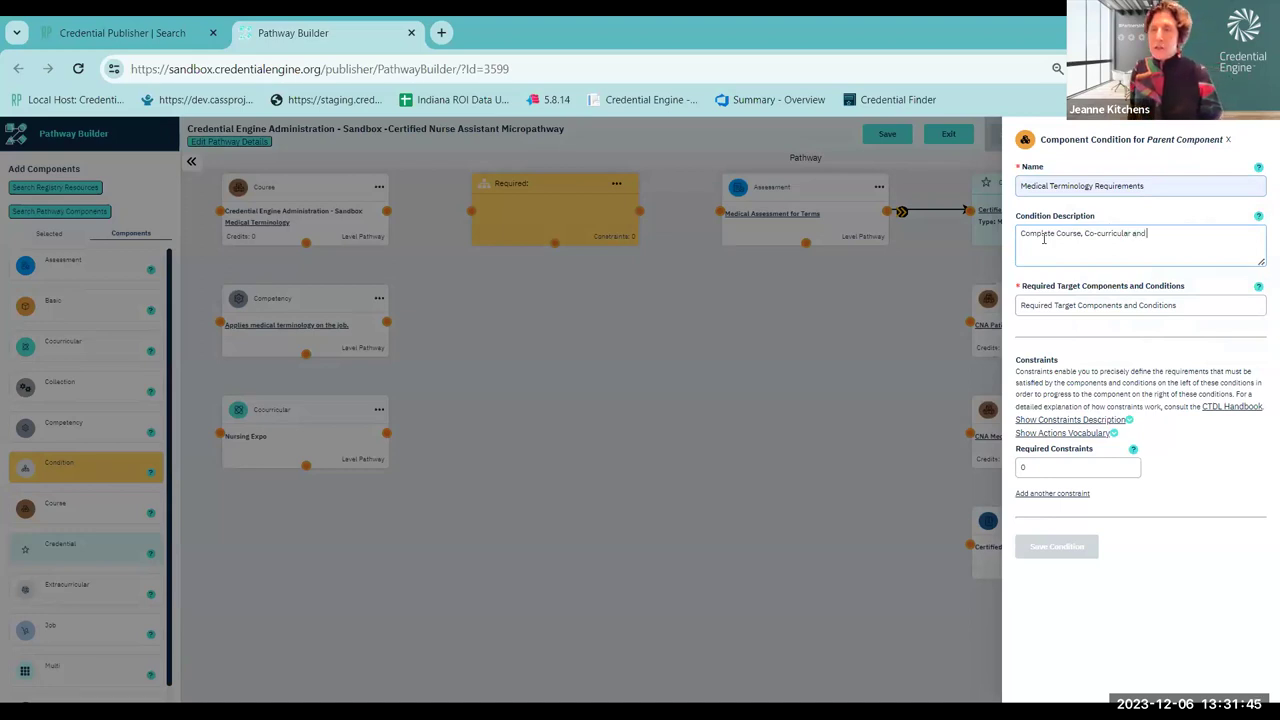
text( demo)
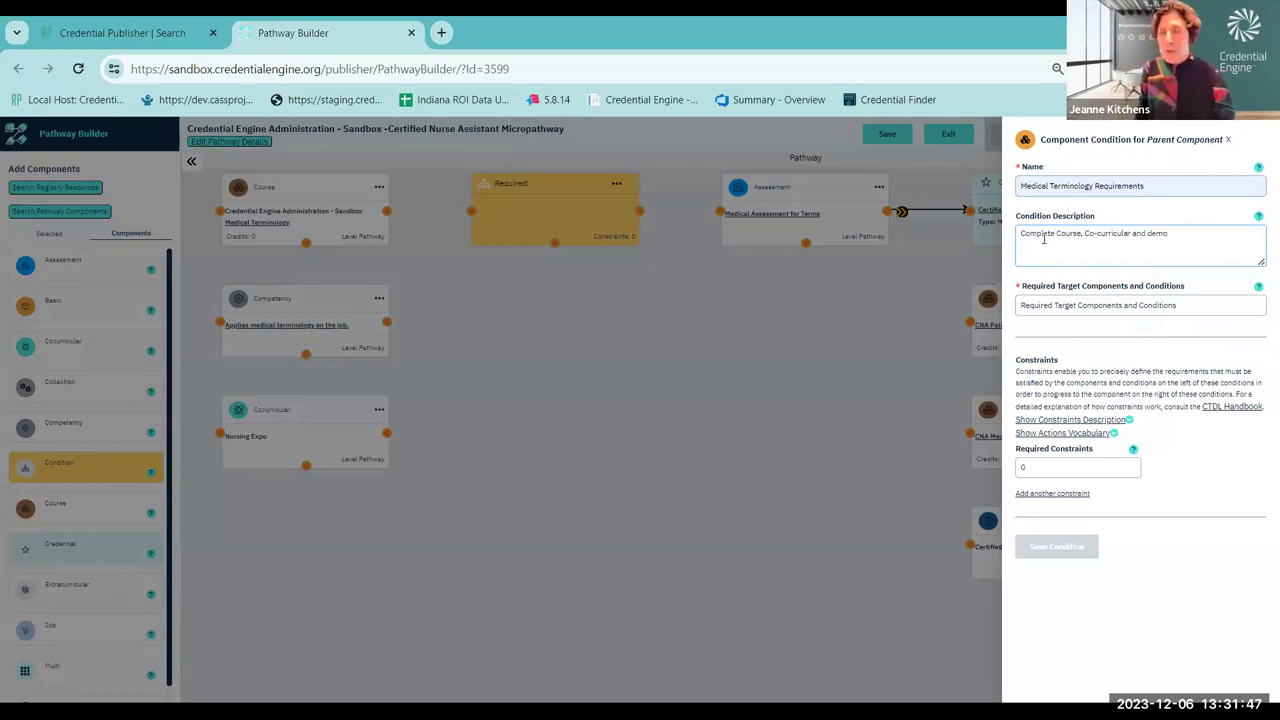
text(nsta)
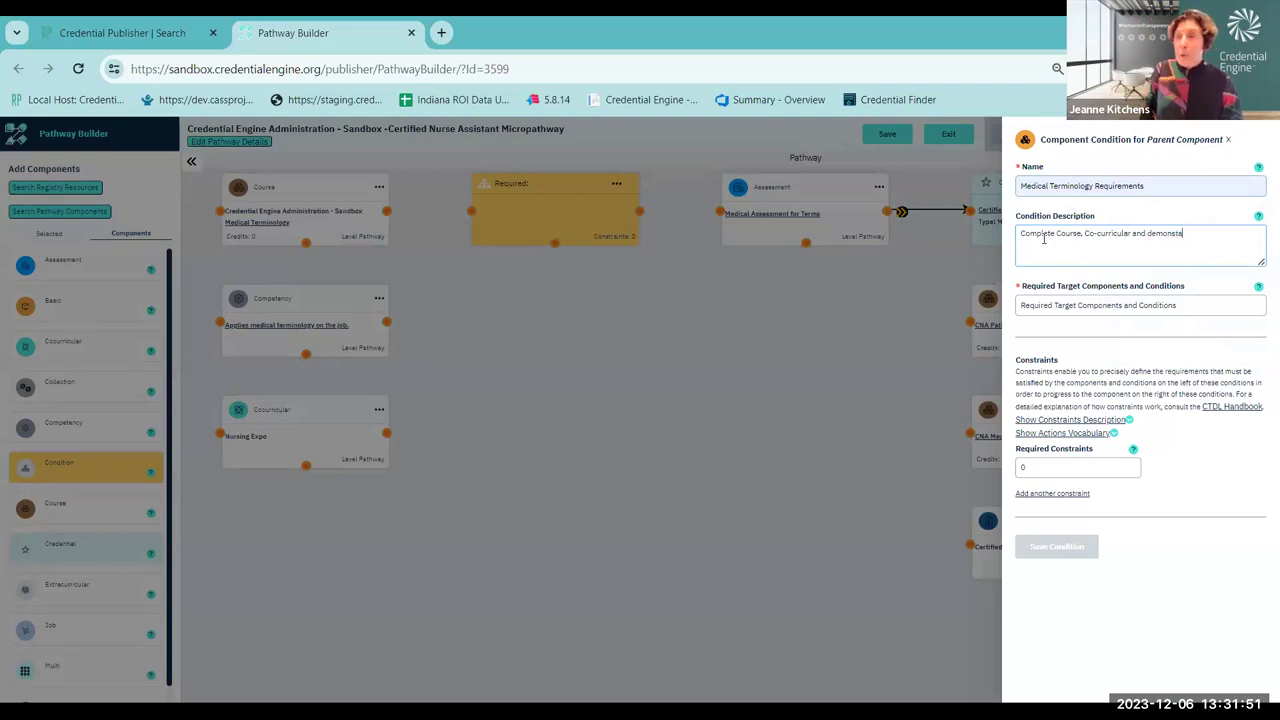
key(BackSpace)
text(rate the co)
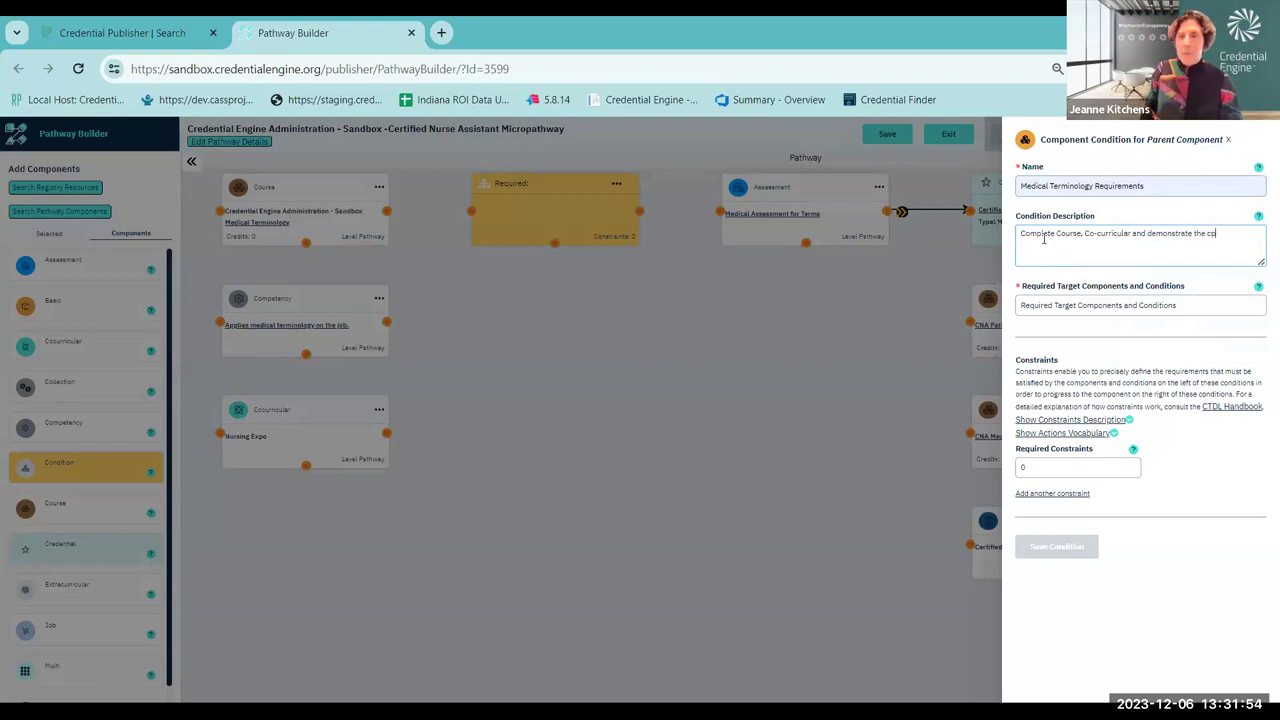
key(BackSpace)
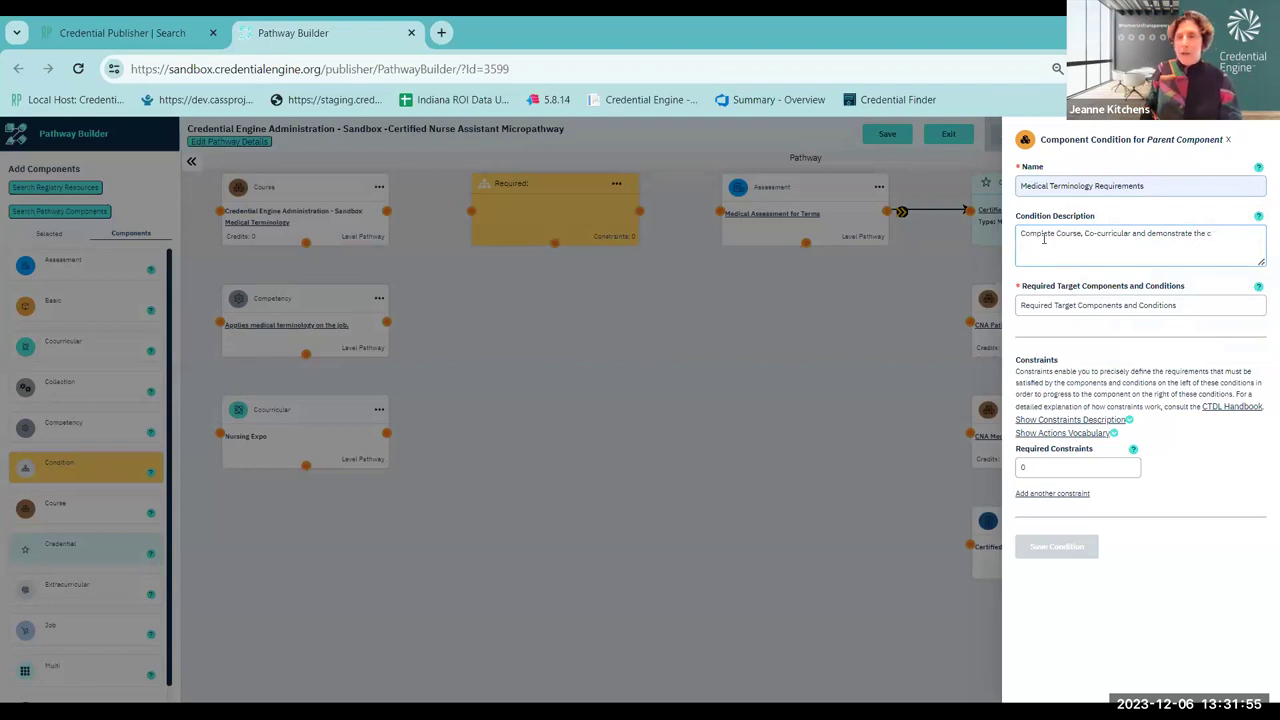
text(ompe)
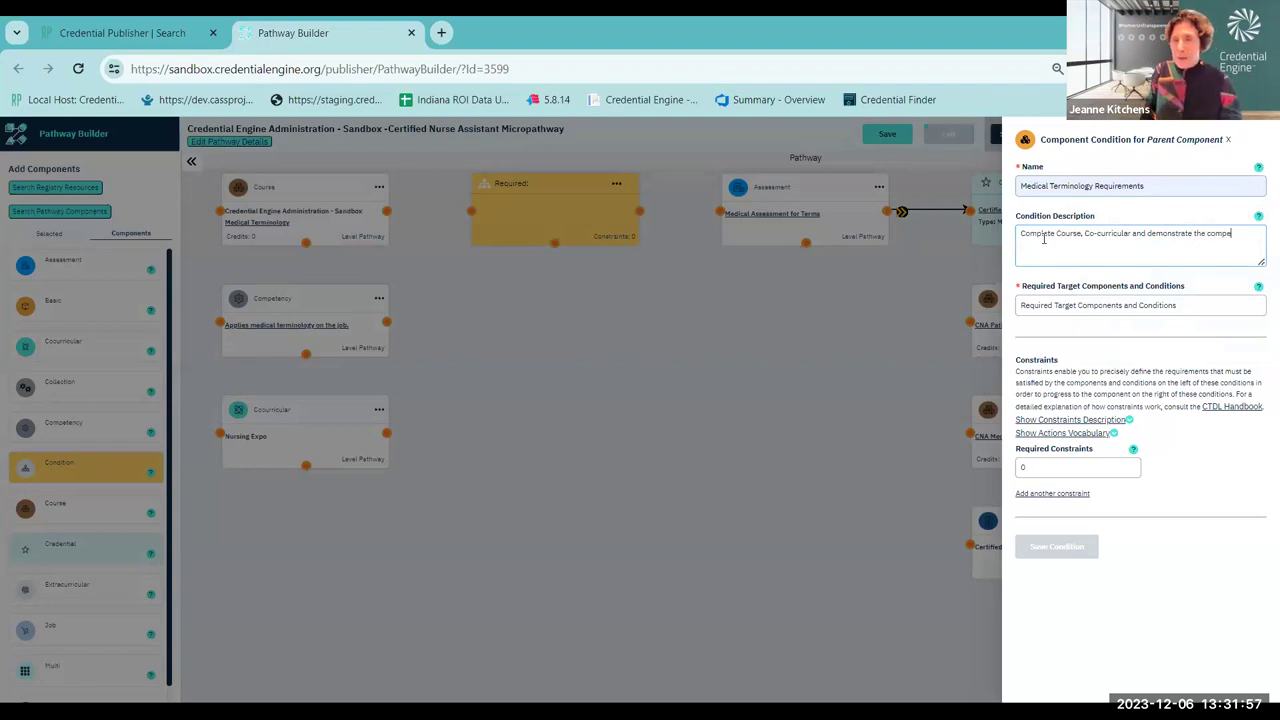
text(tency)
Step: Set the condition's required target components and conditions to 3 and save the condition
click(1054, 306)
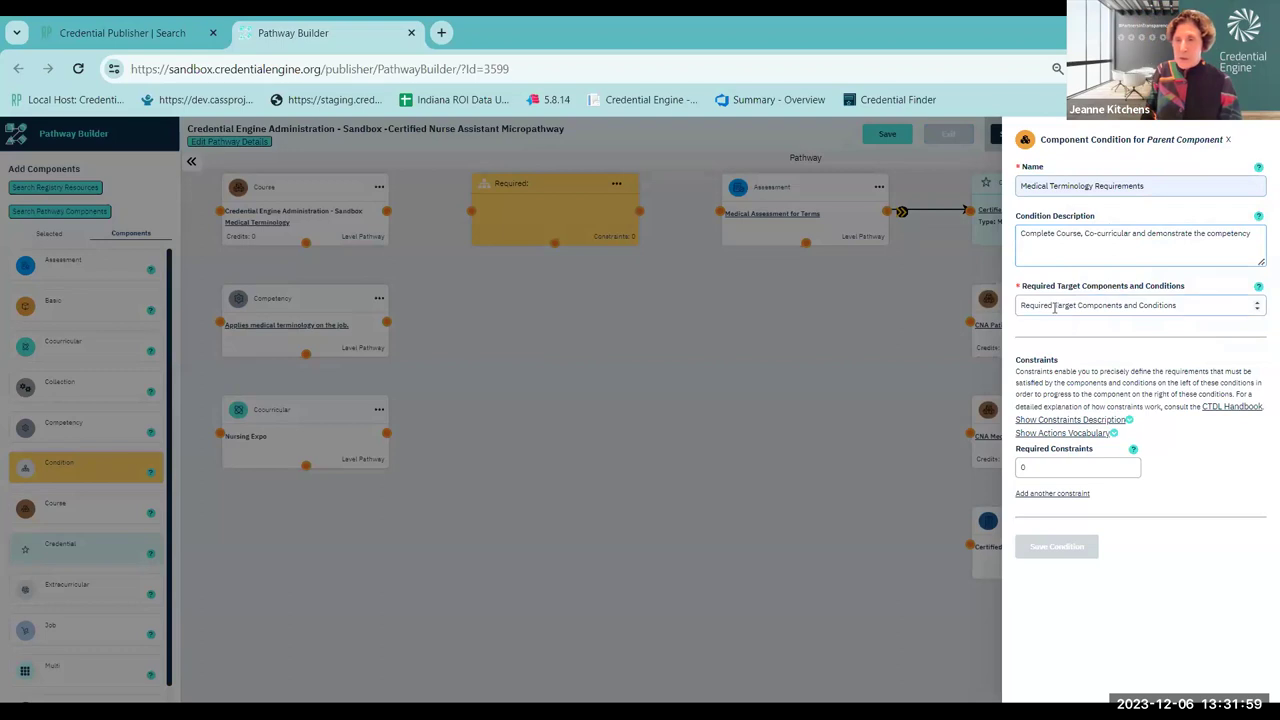
text(3)
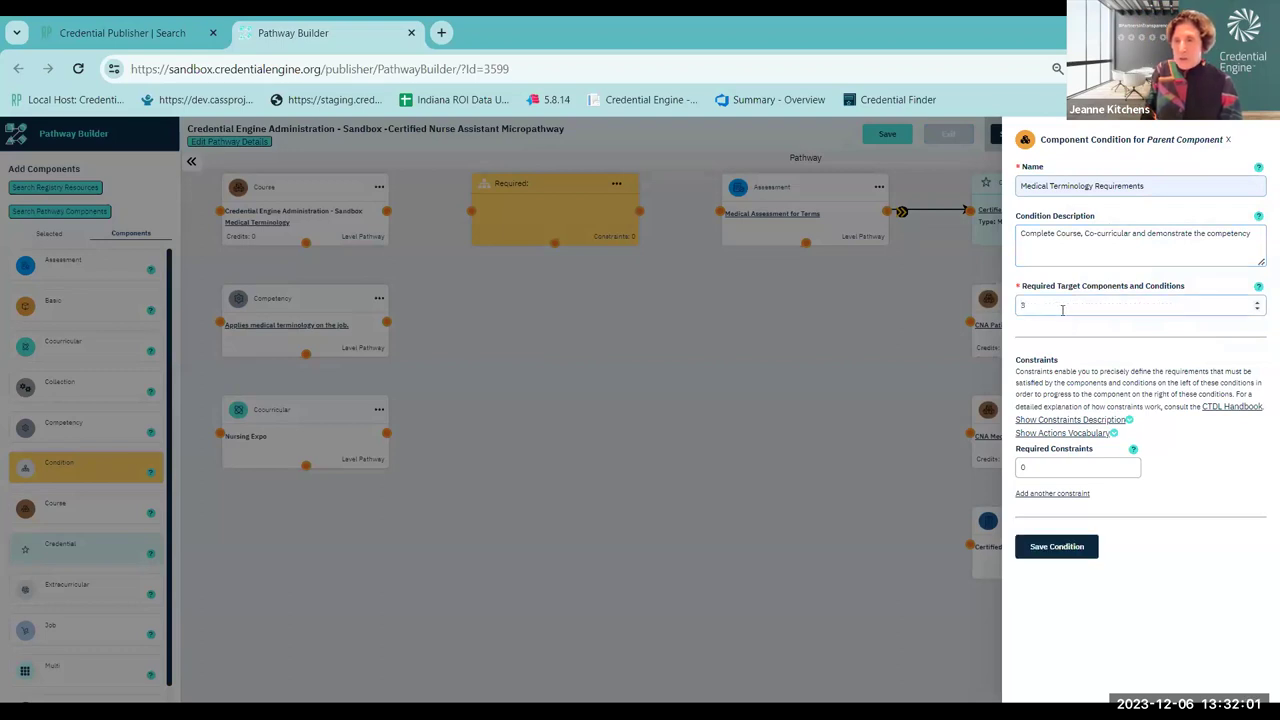
click(1055, 546)
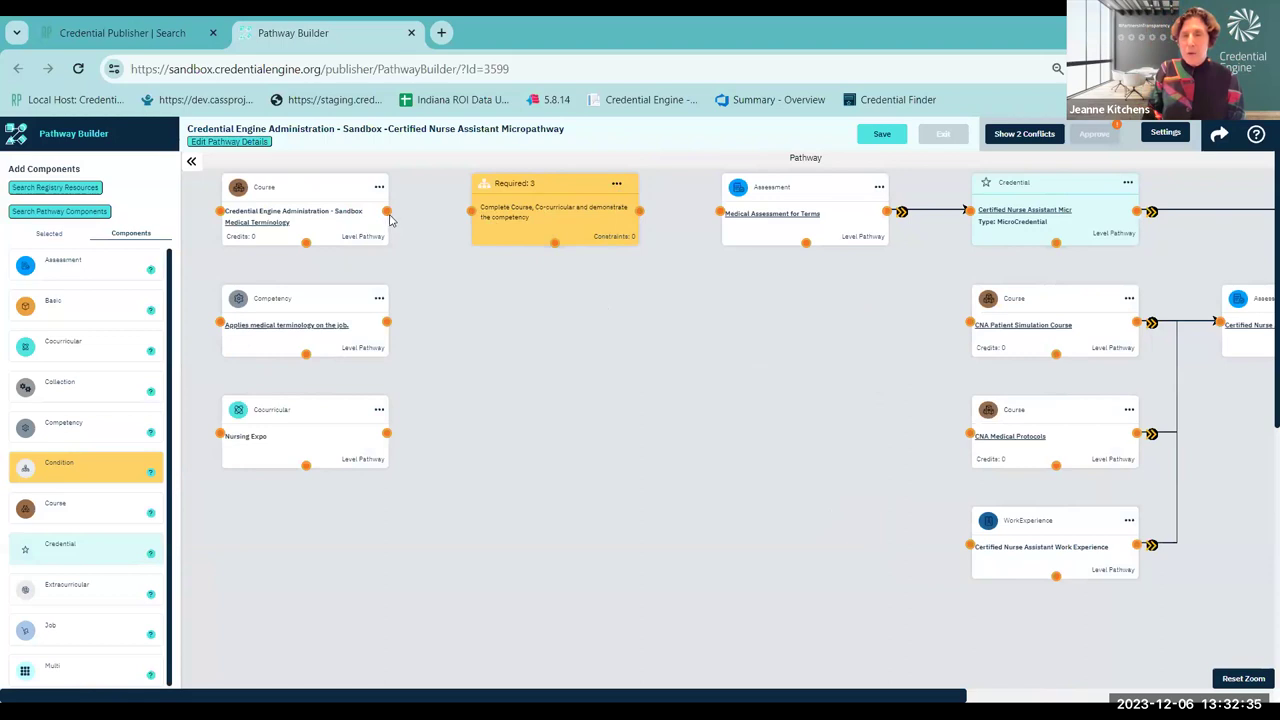
Step: Connect the Medical Terminology course, competency and Nursing Expo to the condition, link the condition to Medical Assessment for Terms, and save the pathway
drag(387, 213, 471, 214)
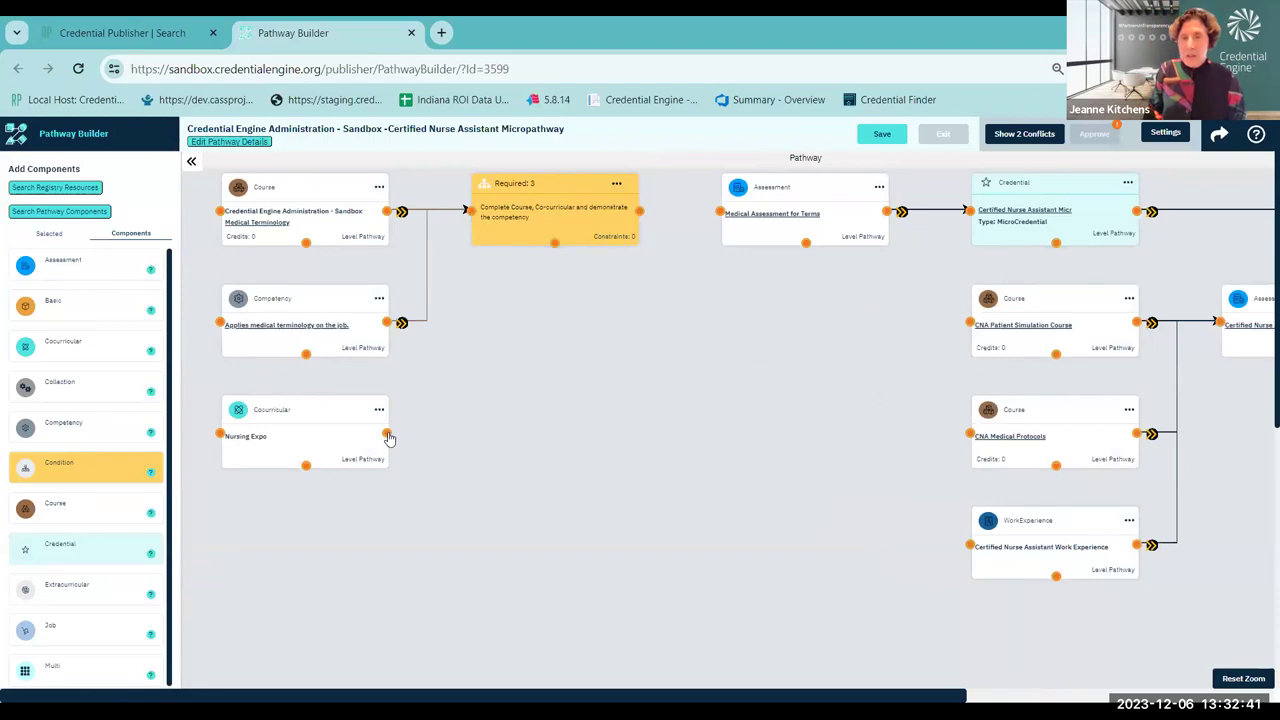
click(470, 214)
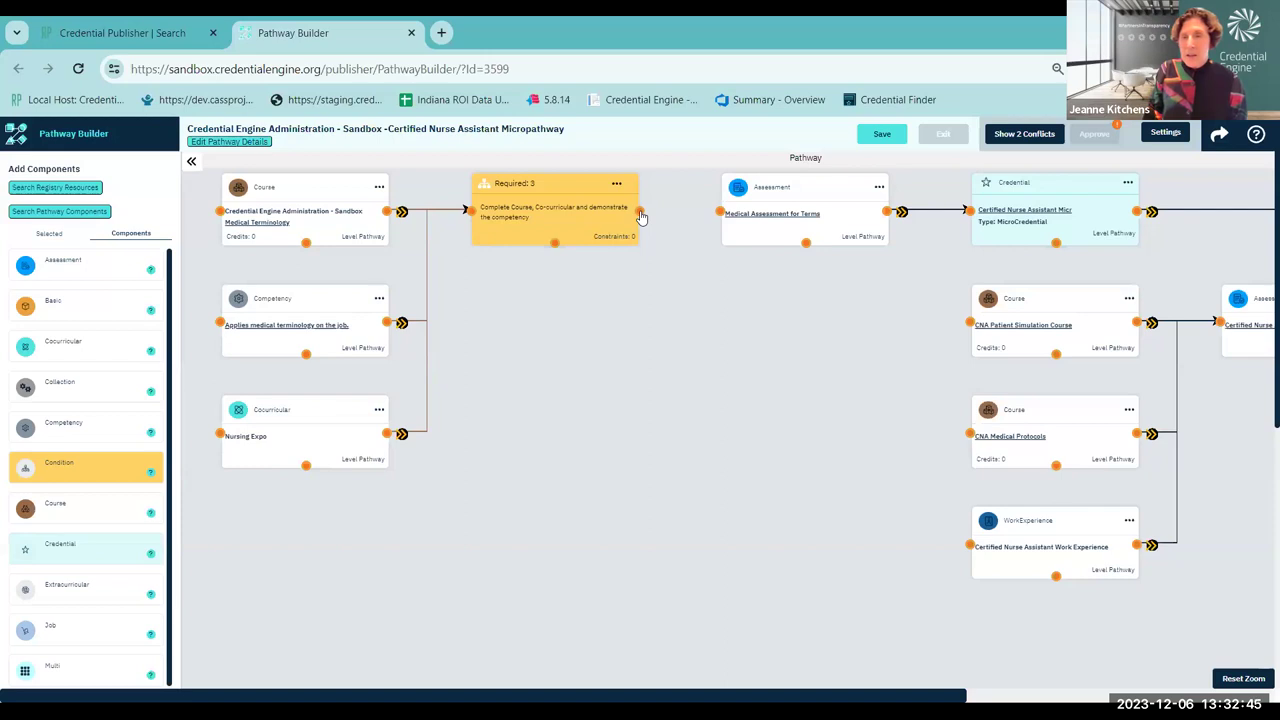
click(720, 213)
scroll(702, 330, right, 1)
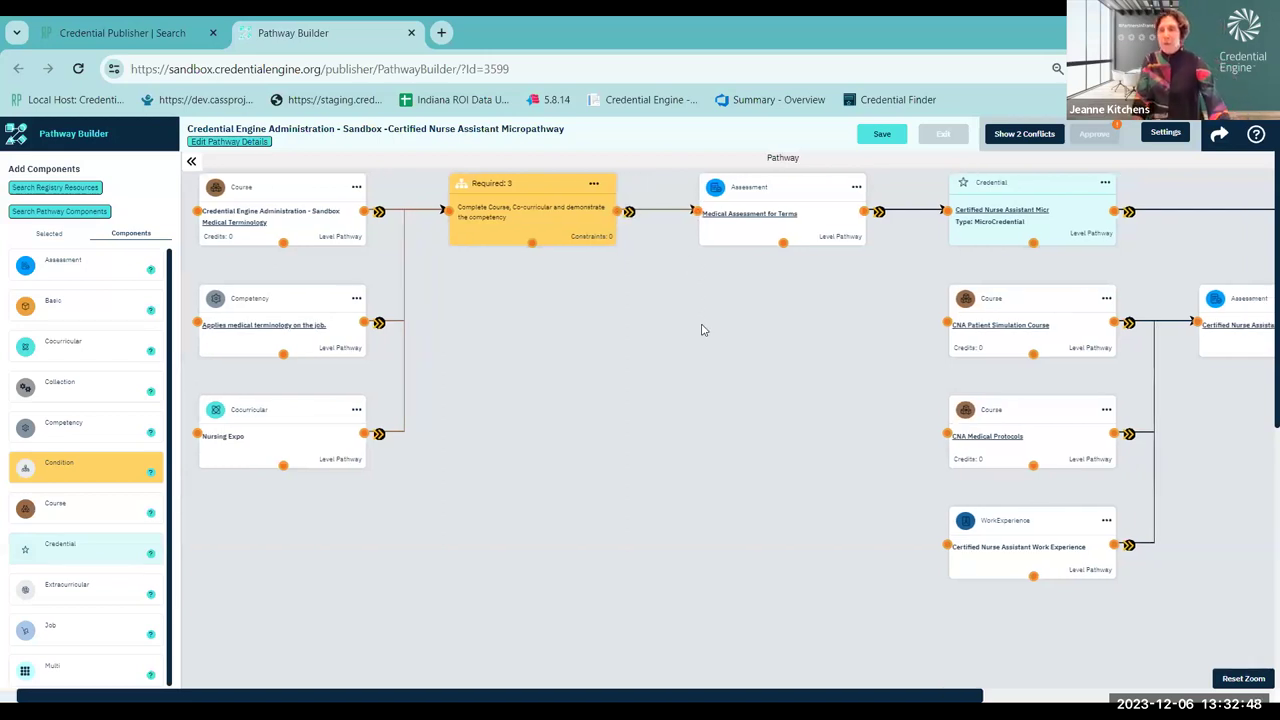
click(880, 135)
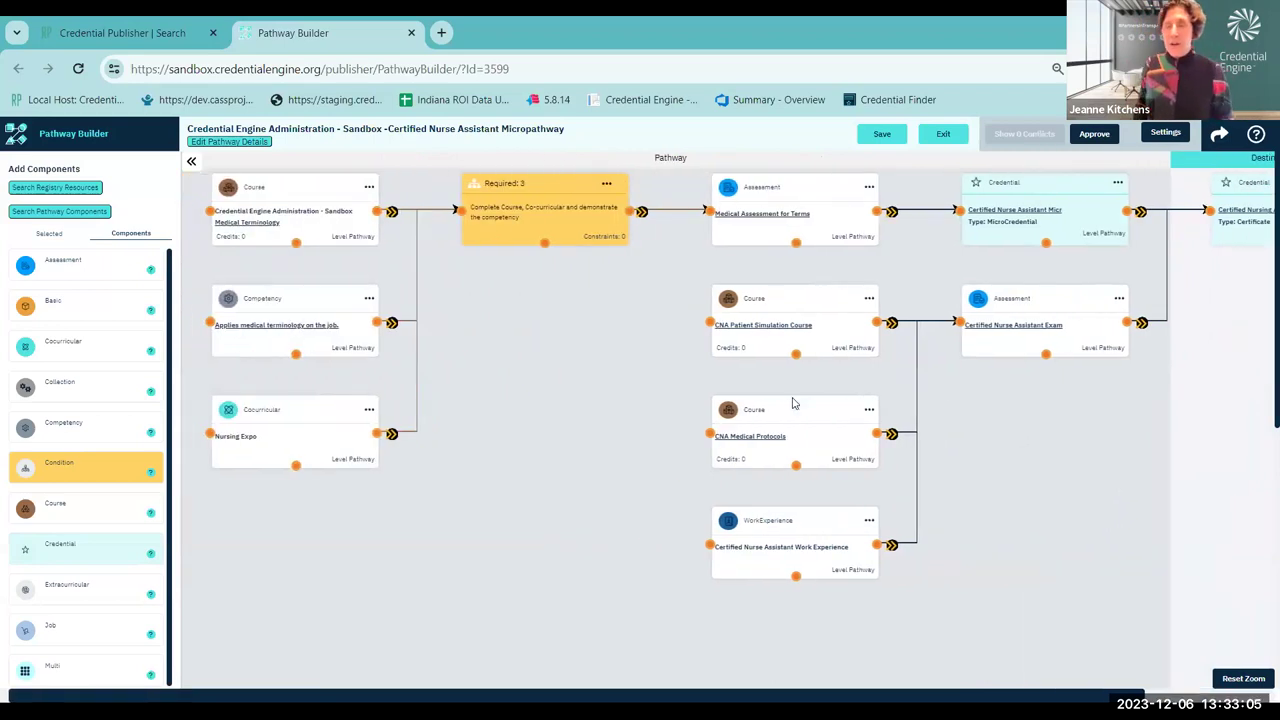
Step: Examine the component connections through to the destination credential and save the pathway
click(560, 222)
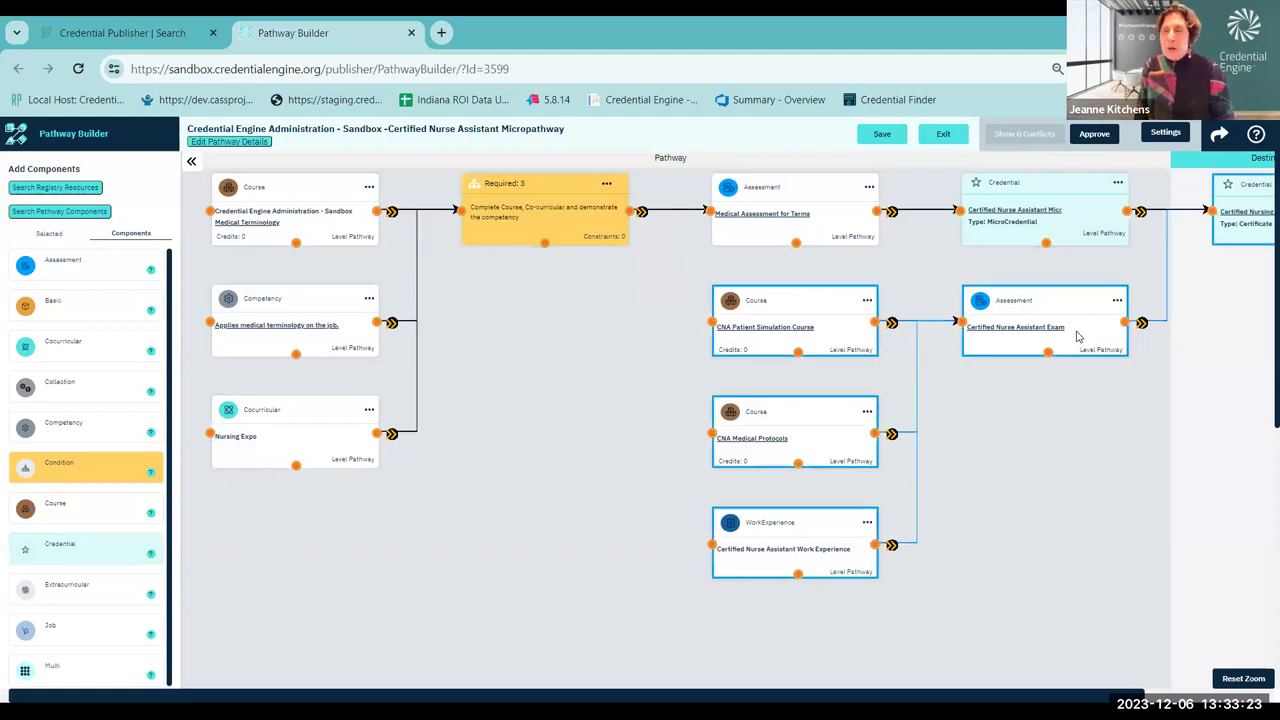
scroll(1078, 337, right, 2)
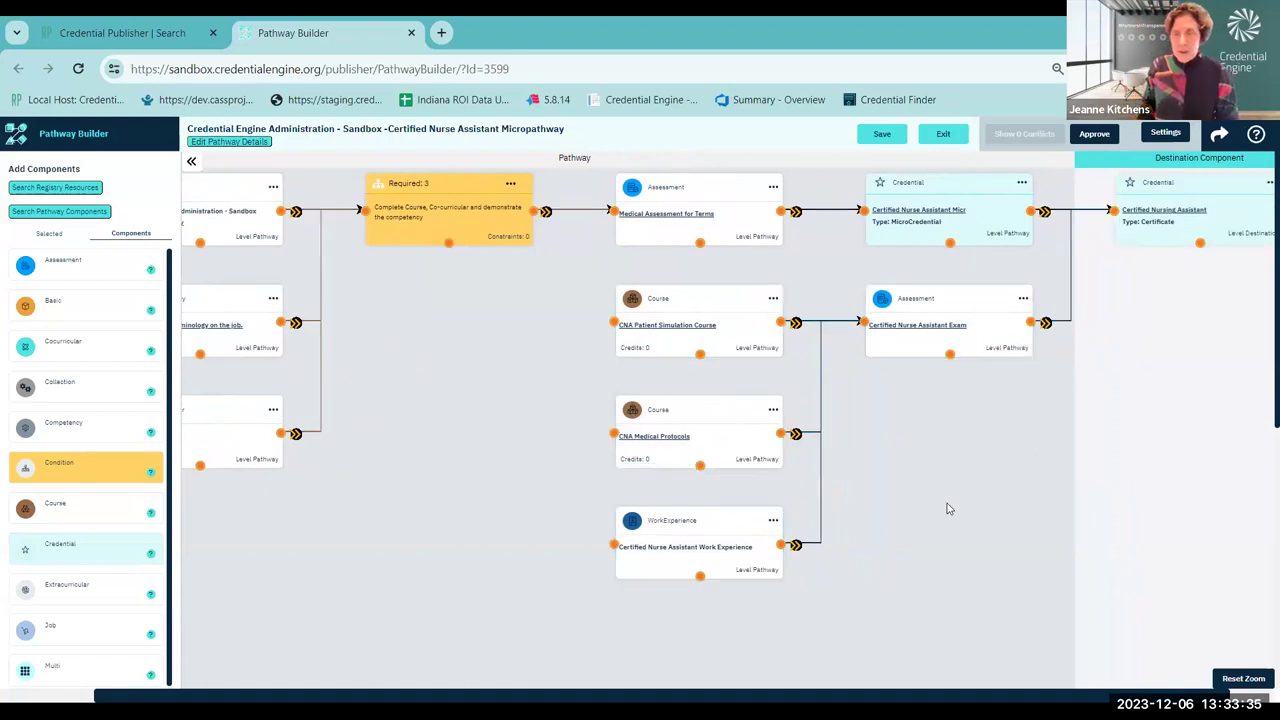
click(884, 135)
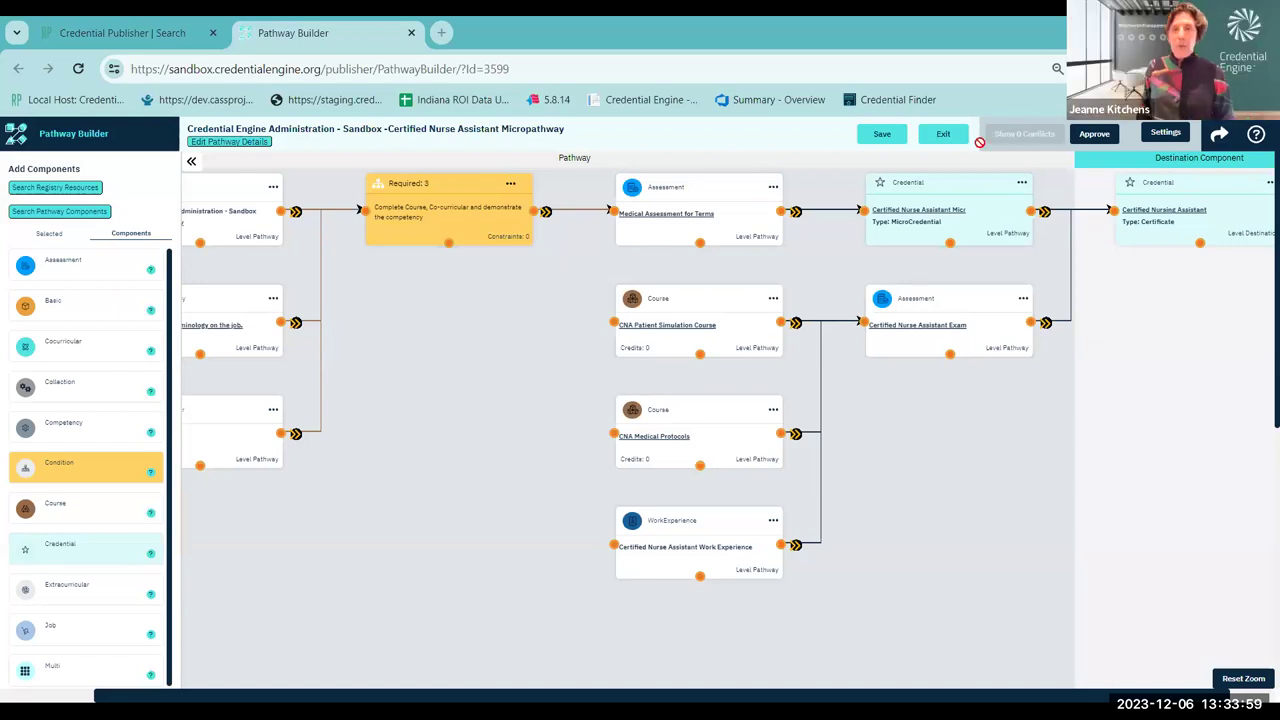
Step: Remove the connection from the condition to Medical Assessment for Terms and save the pathway
click(546, 216)
click(773, 410)
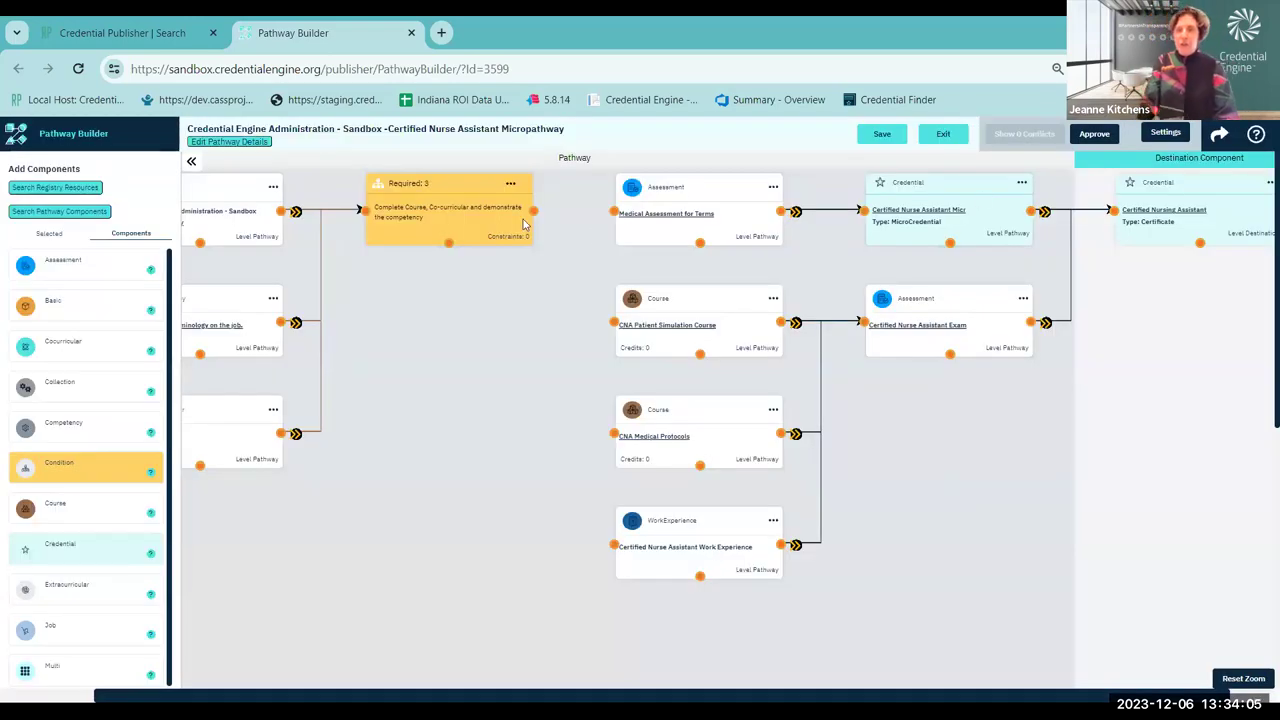
click(881, 136)
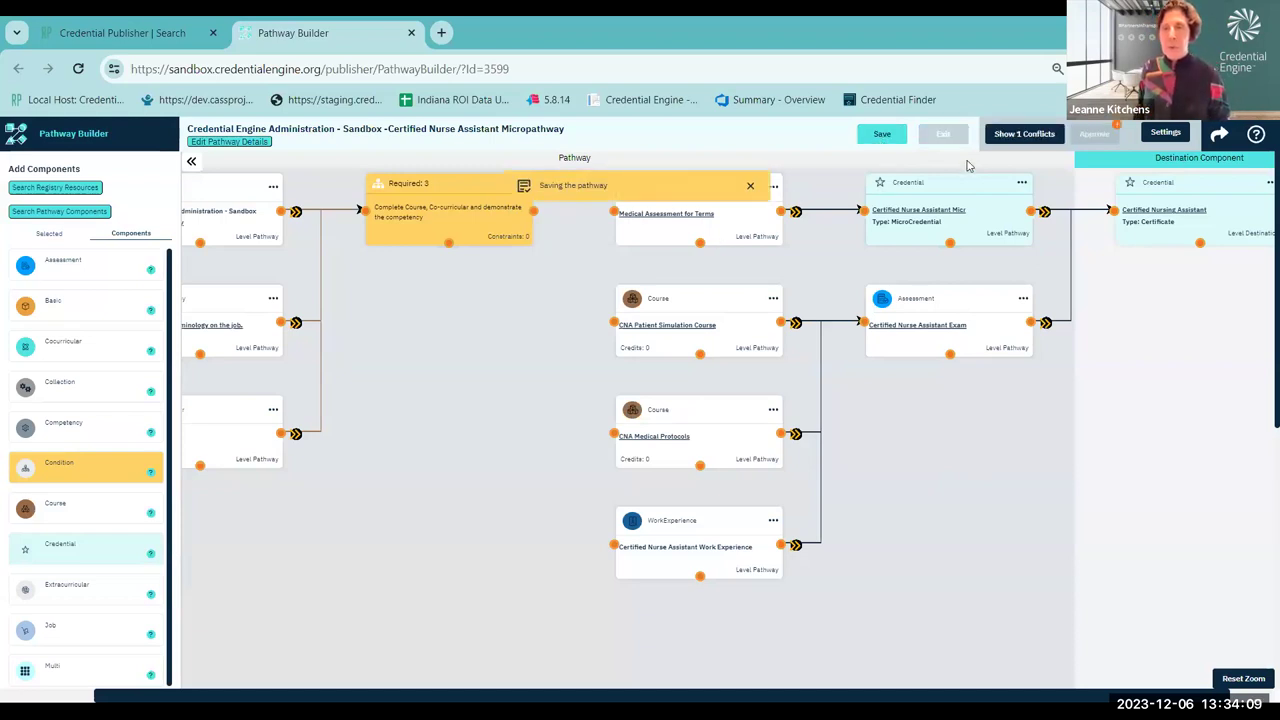
Step: Show the pathway's conflict details, read which component condition is affected, and dismiss the message
click(1021, 137)
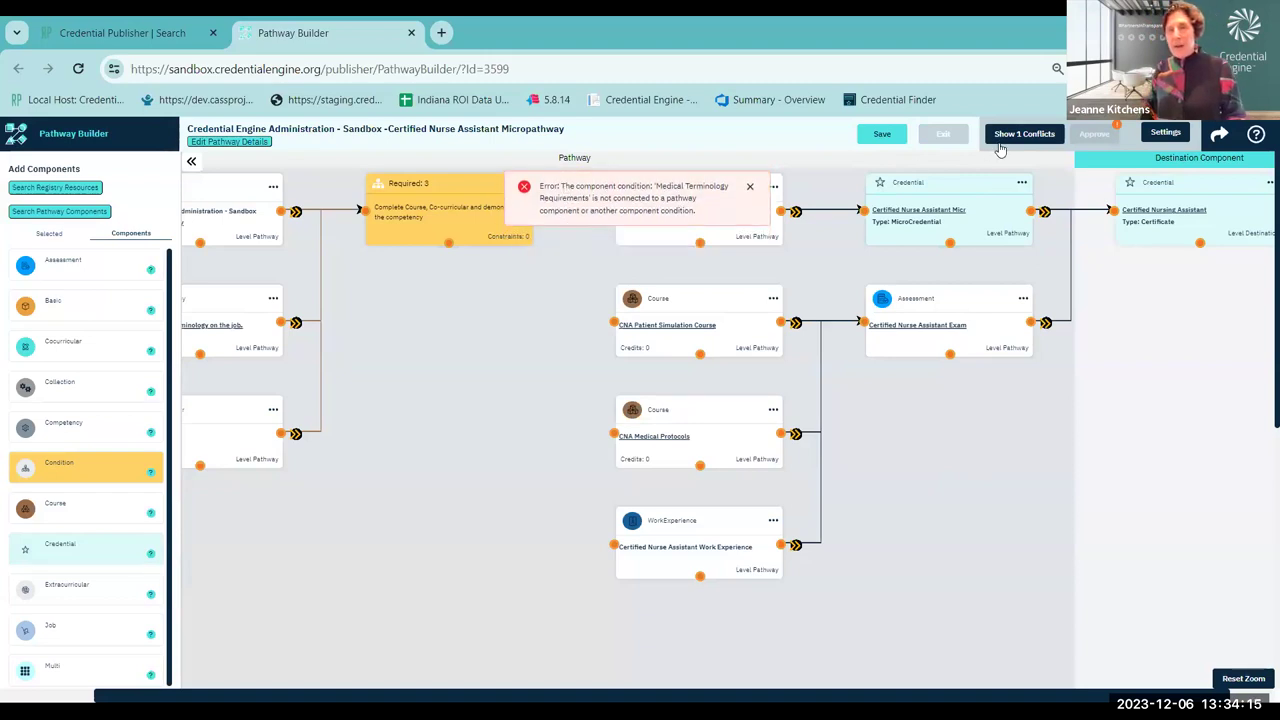
drag(563, 186, 743, 200)
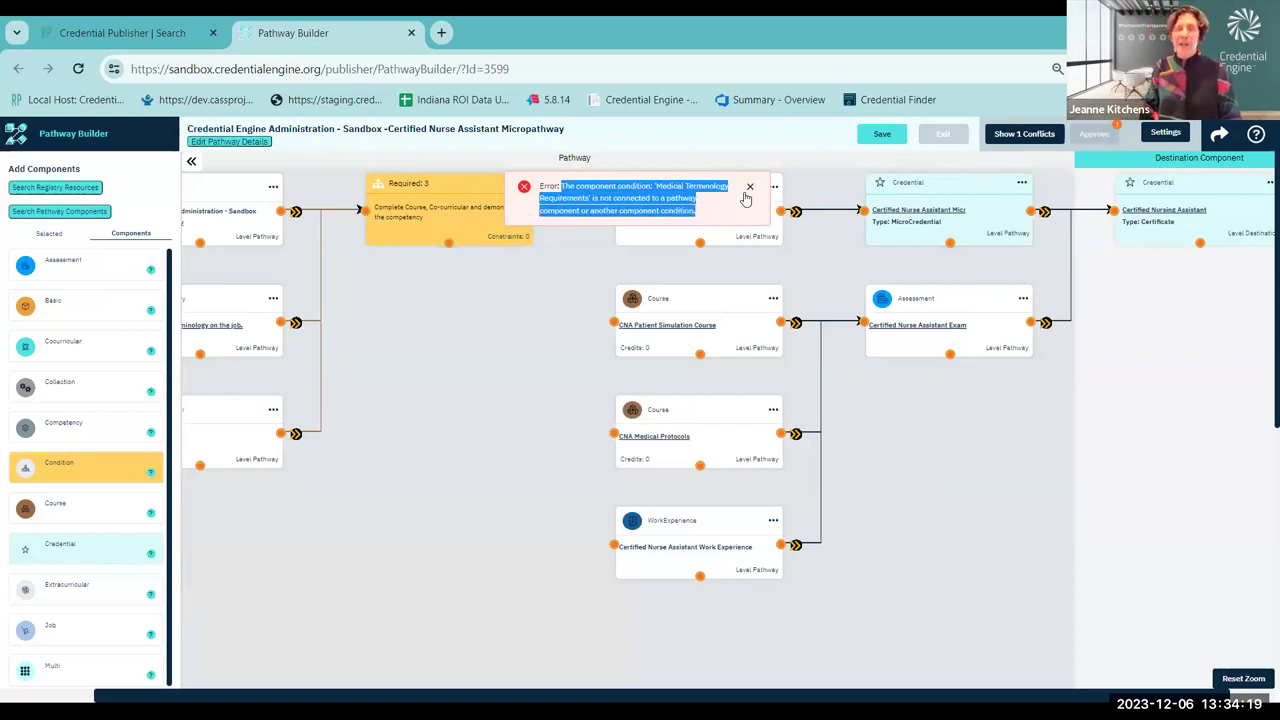
click(749, 188)
click(1035, 138)
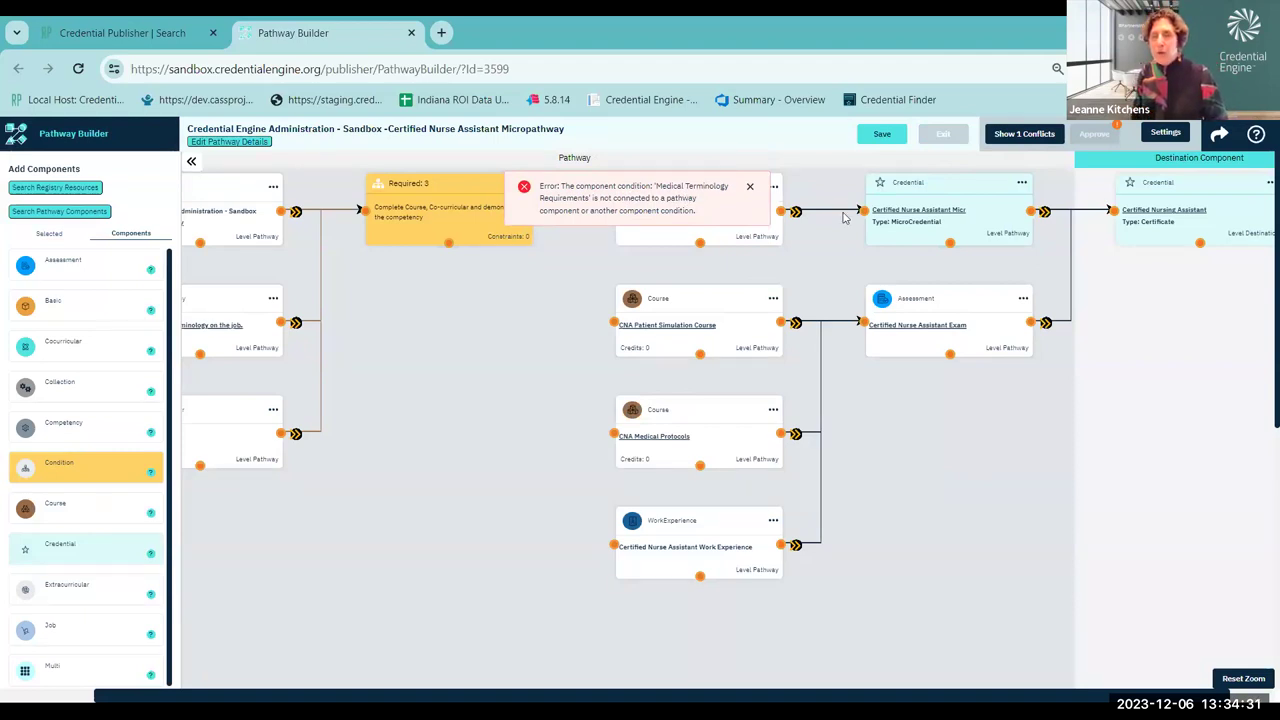
click(749, 189)
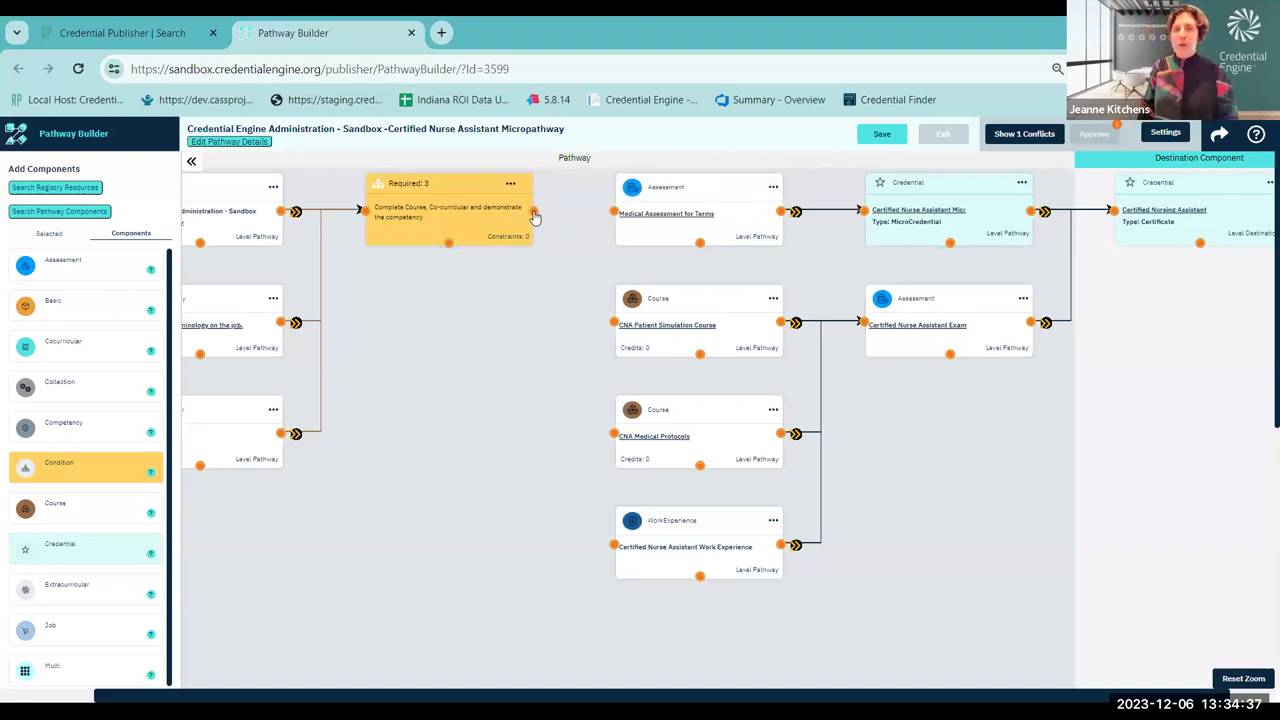
Step: Reconnect the requirements condition to the Medical Assessment for Terms assessment and save the pathway
click(615, 214)
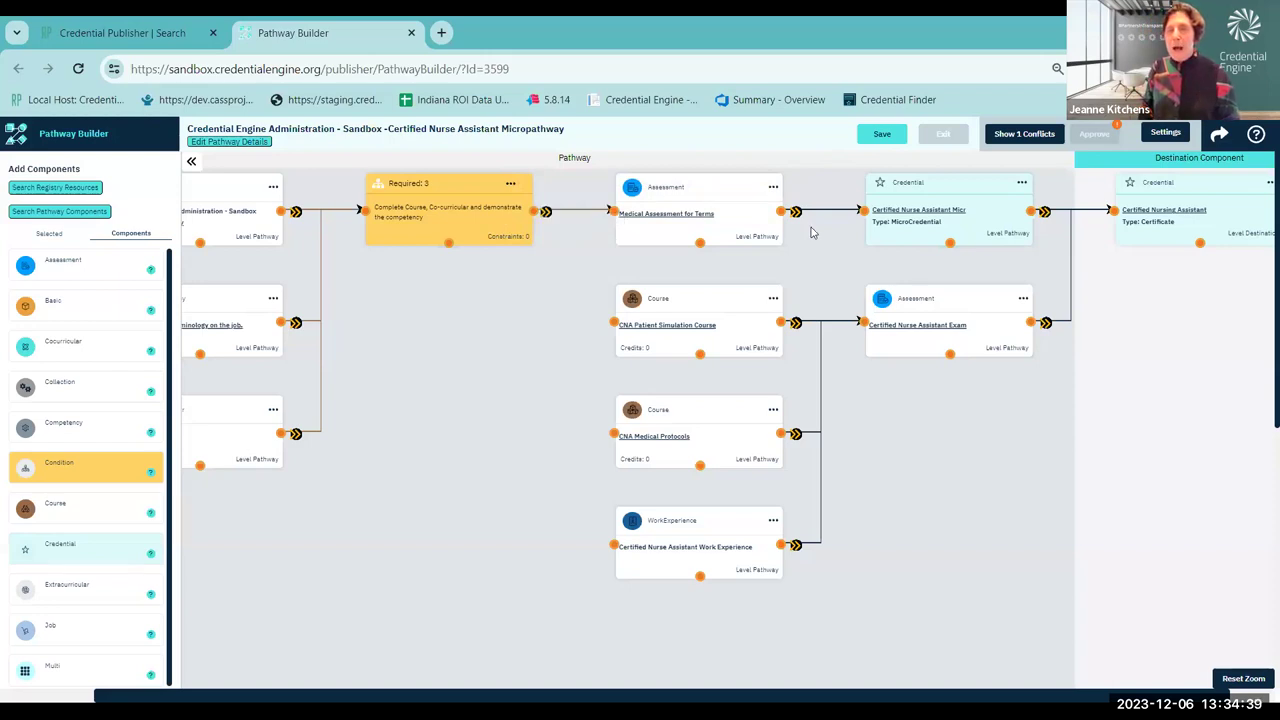
click(886, 140)
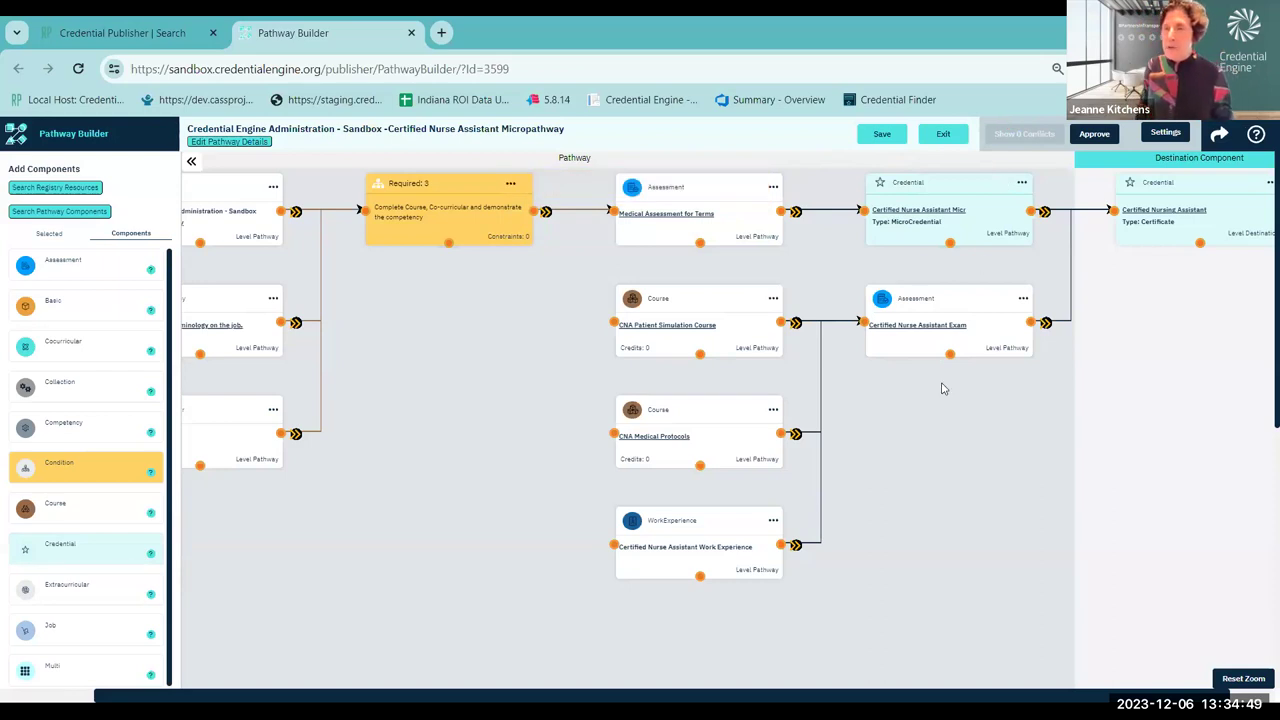
Step: Examine the full pathway layout, from the Medical Terminology course, competency and Nursing Expo through to the destination credential
scroll(943, 380, left, 3)
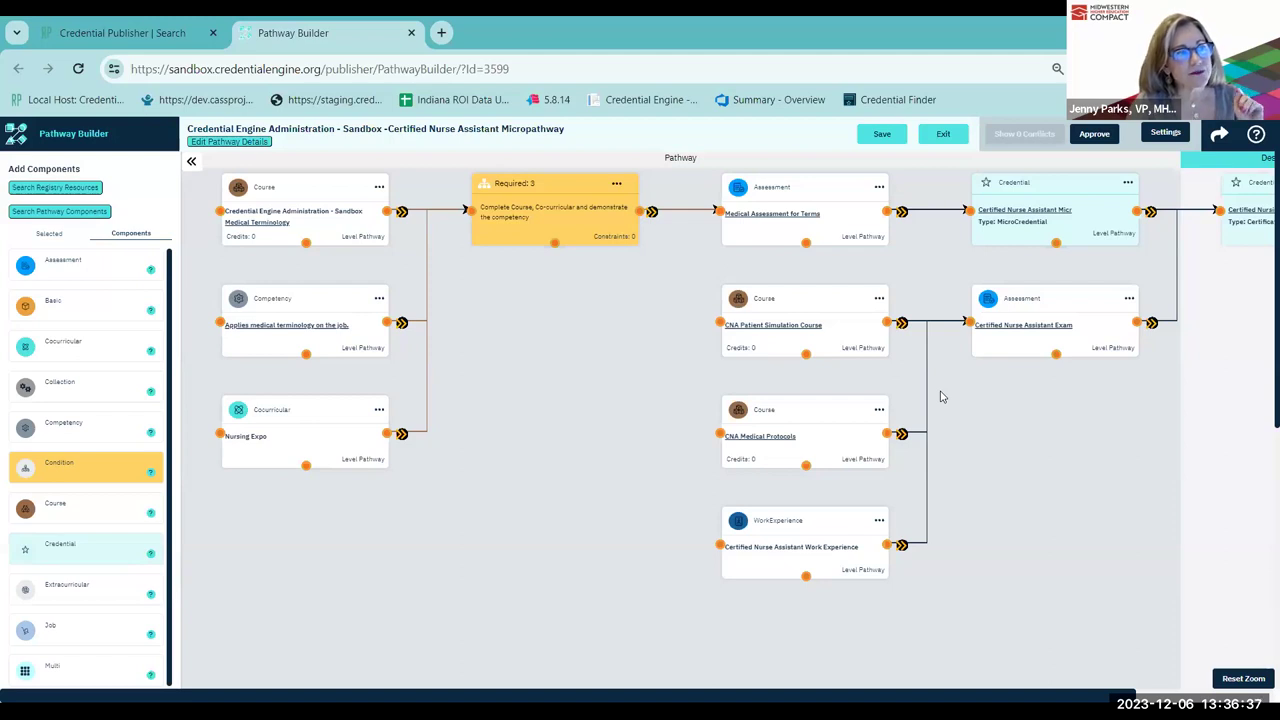
scroll(940, 397, right, 1)
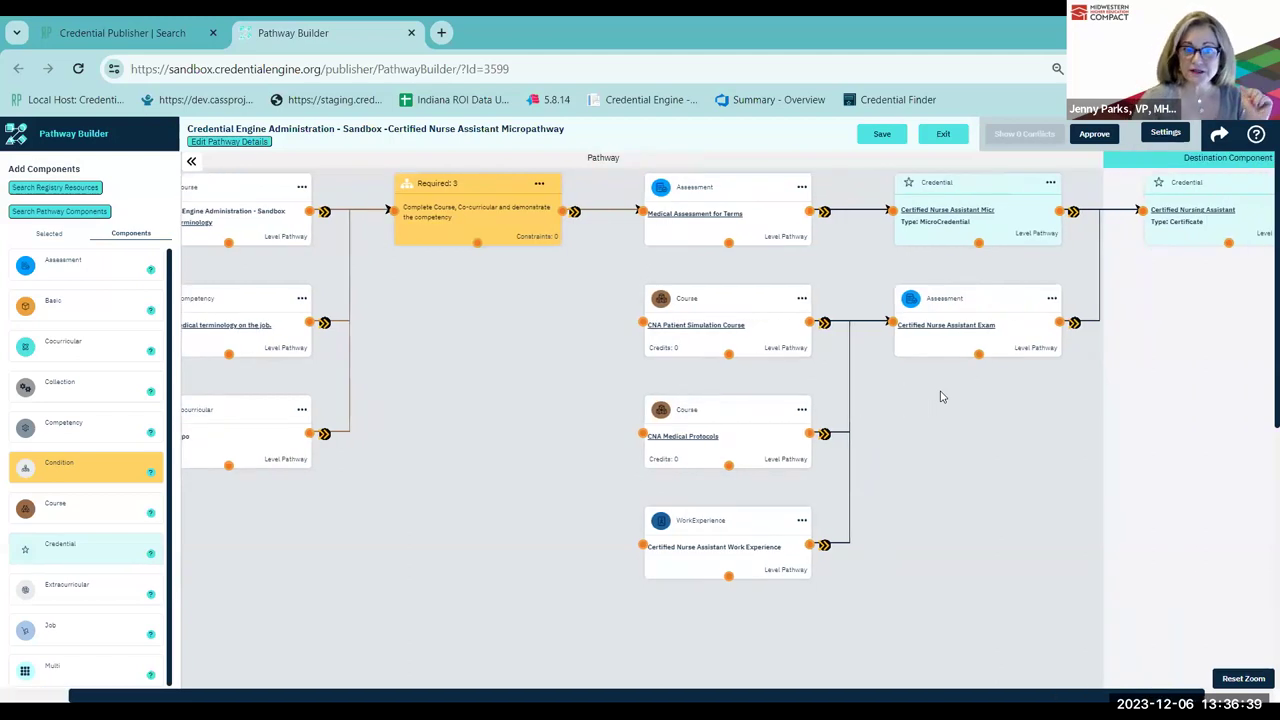
scroll(940, 397, left, 1)
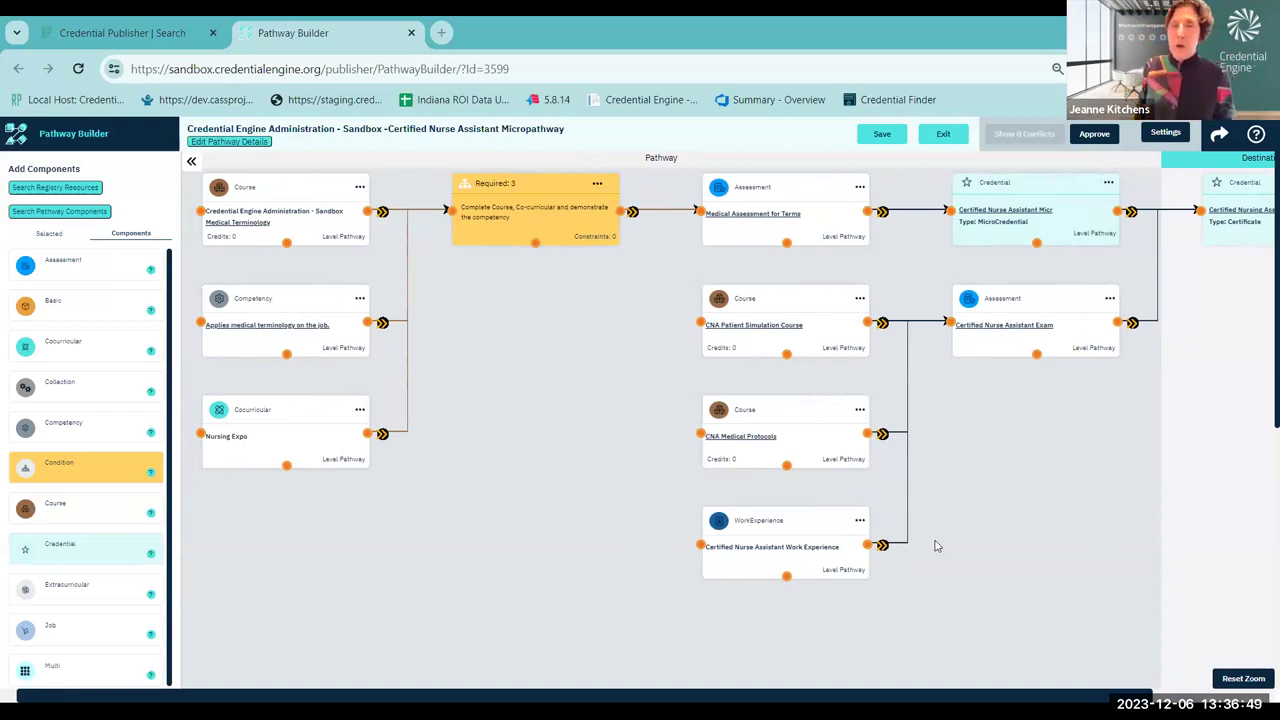
scroll(937, 546, right, 2)
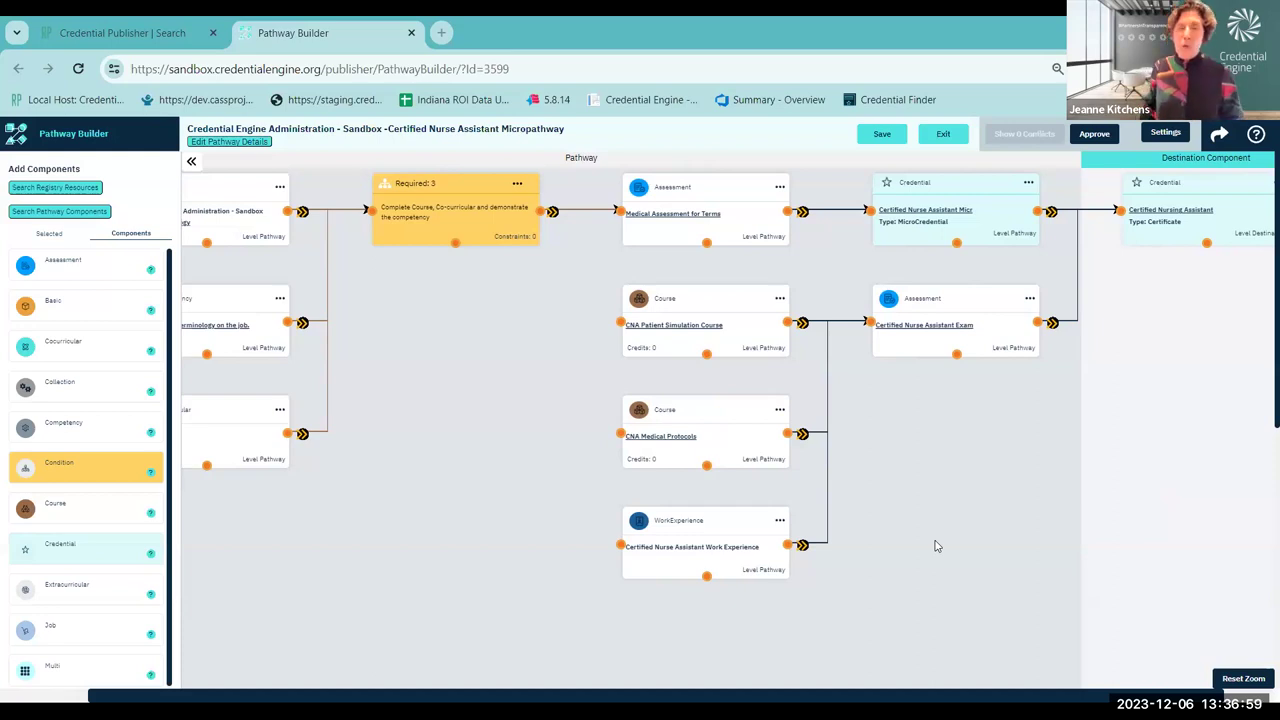
scroll(465, 385, left, 2)
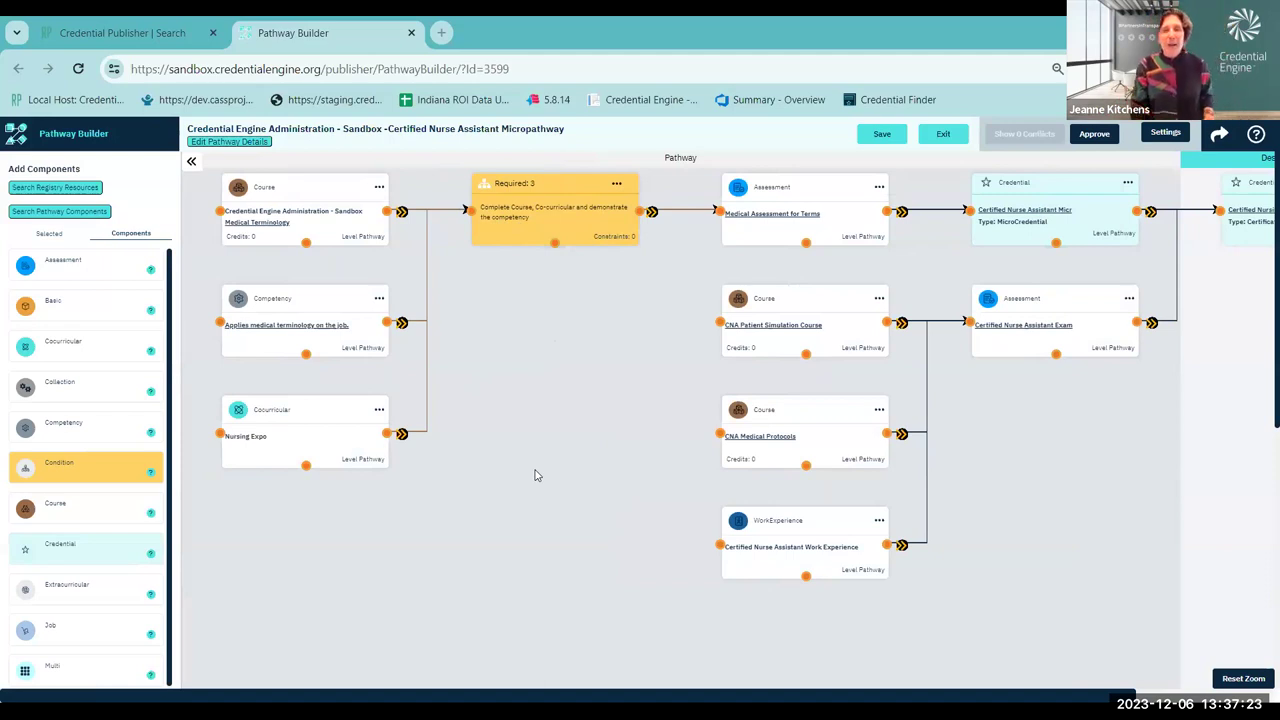
scroll(535, 475, down, 1)
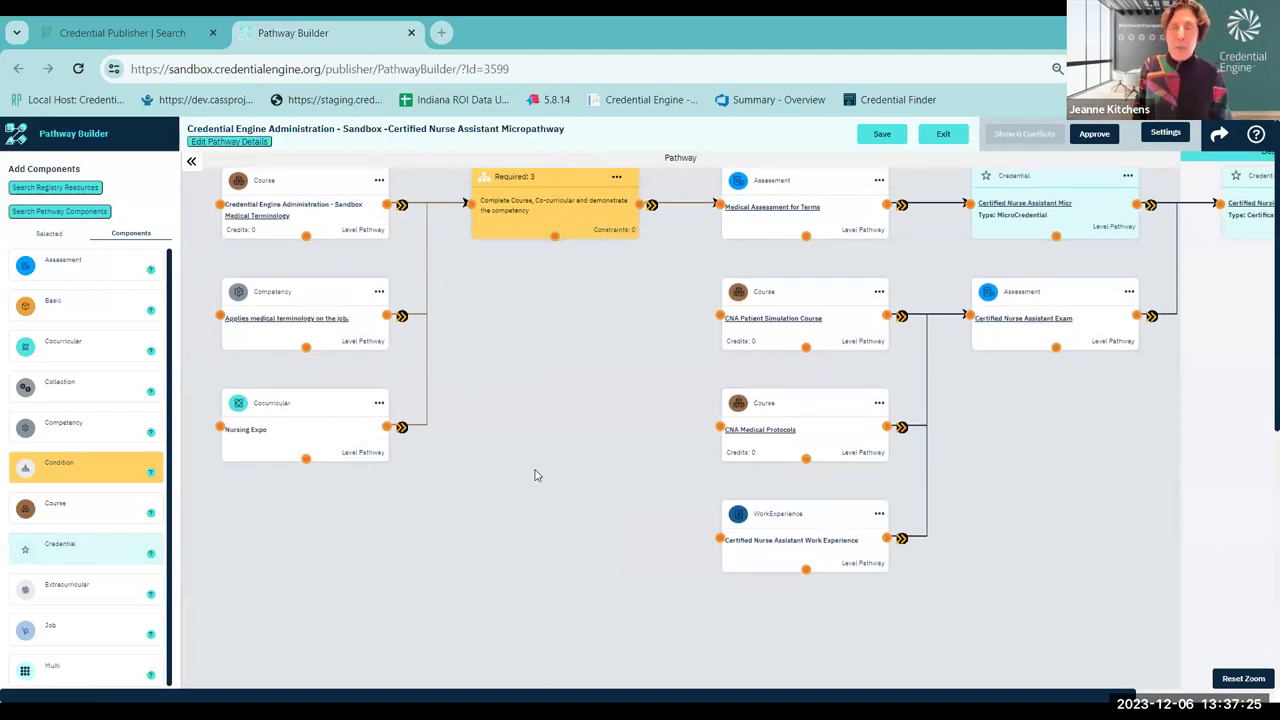
scroll(535, 475, up, 1)
scroll(535, 475, right, 3)
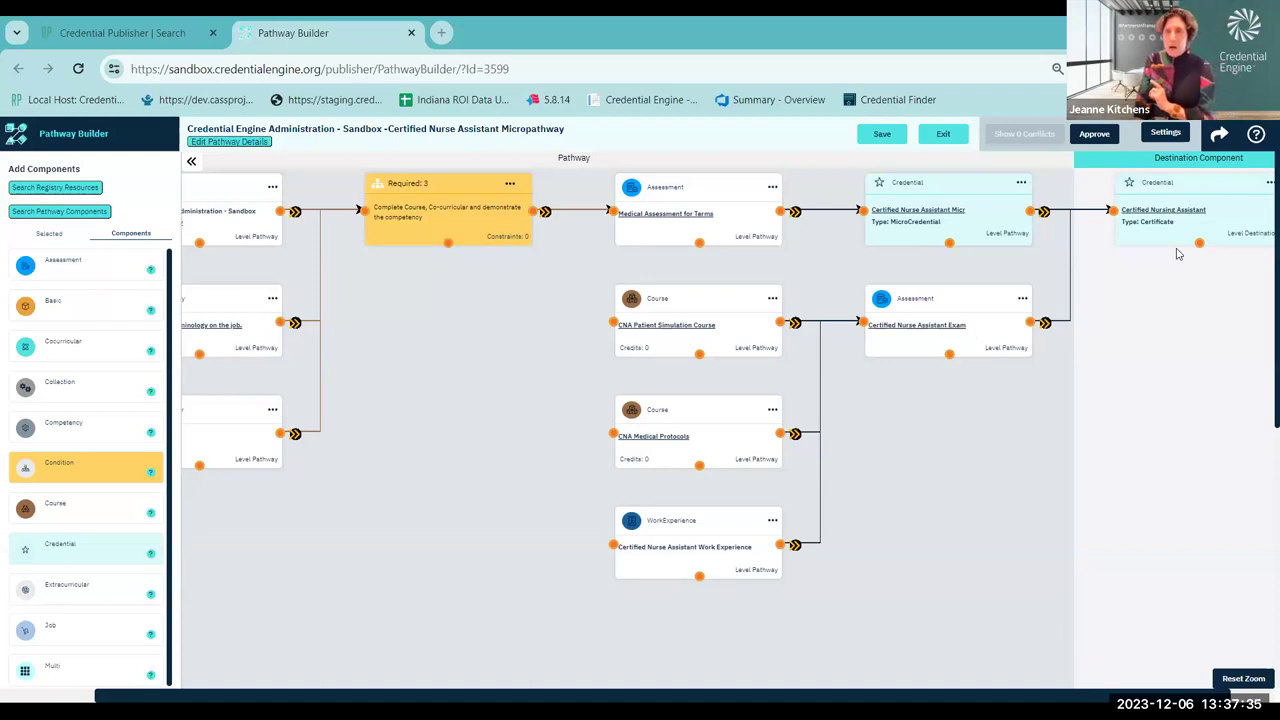
scroll(1127, 292, right, 1)
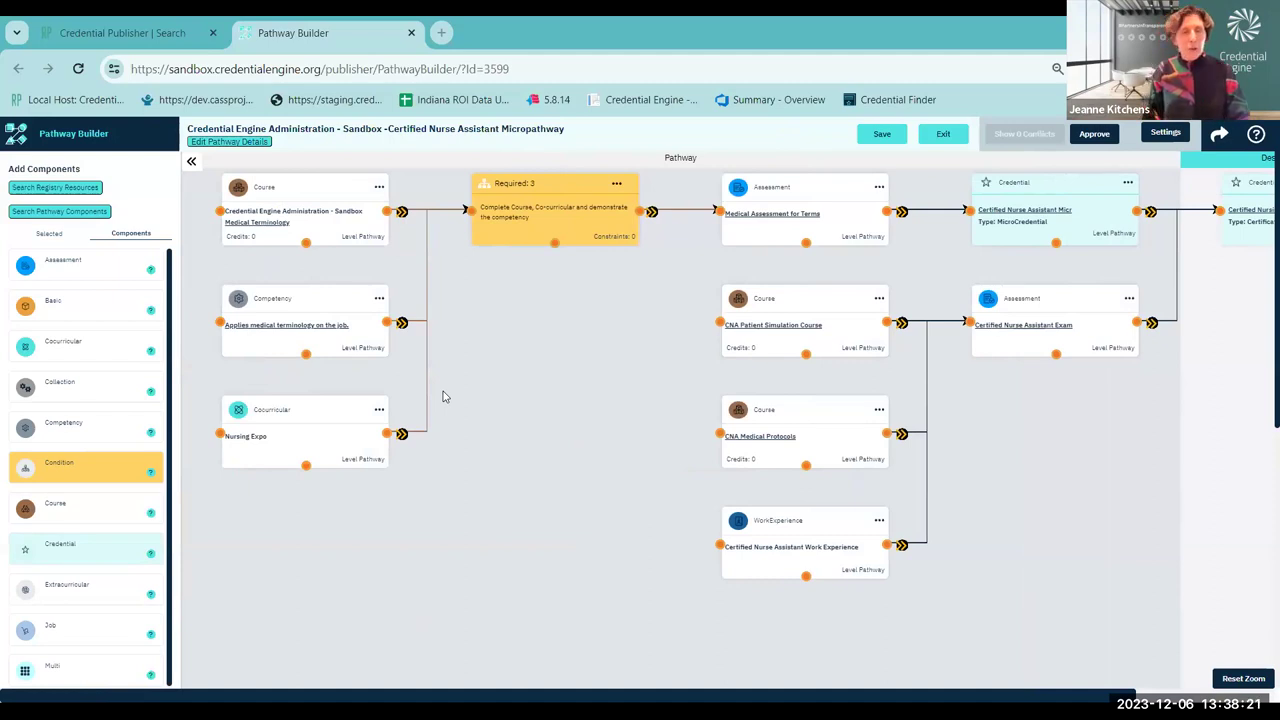
Step: Examine the component types available for adding to the pathway, including Condition, Course, Credential, Job and Multi
scroll(107, 445, down, 1)
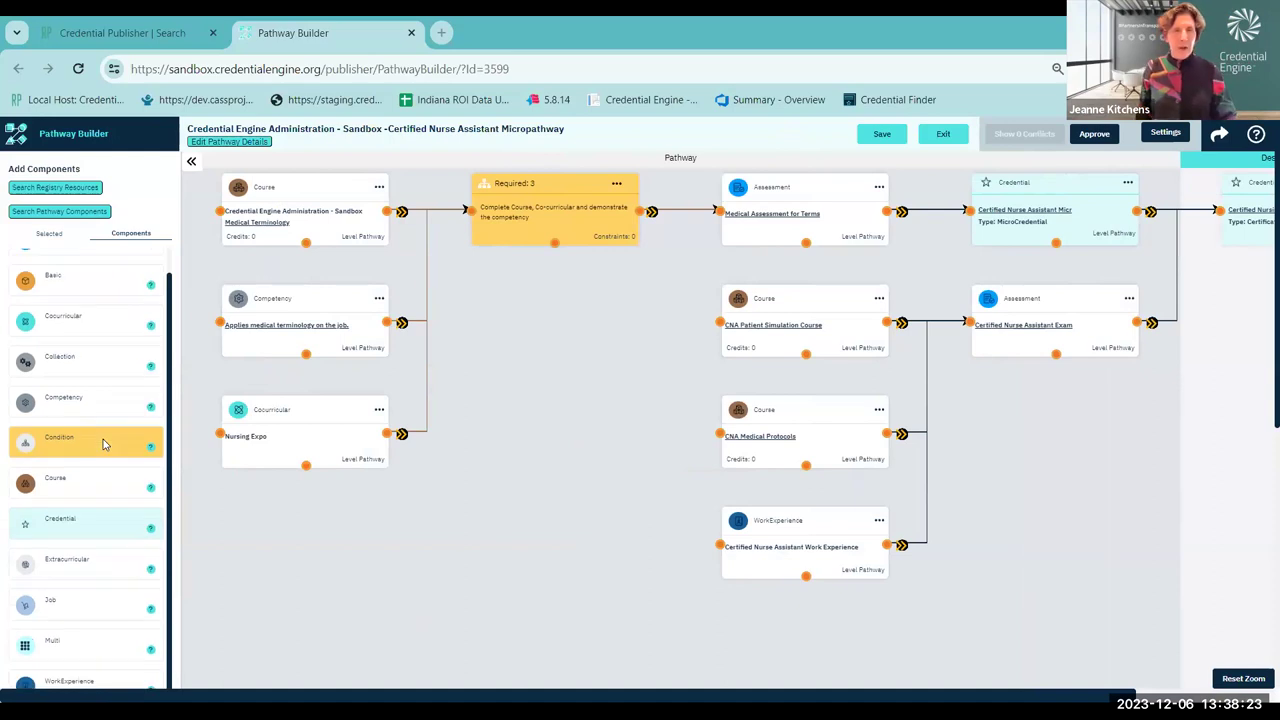
scroll(112, 437, up, 1)
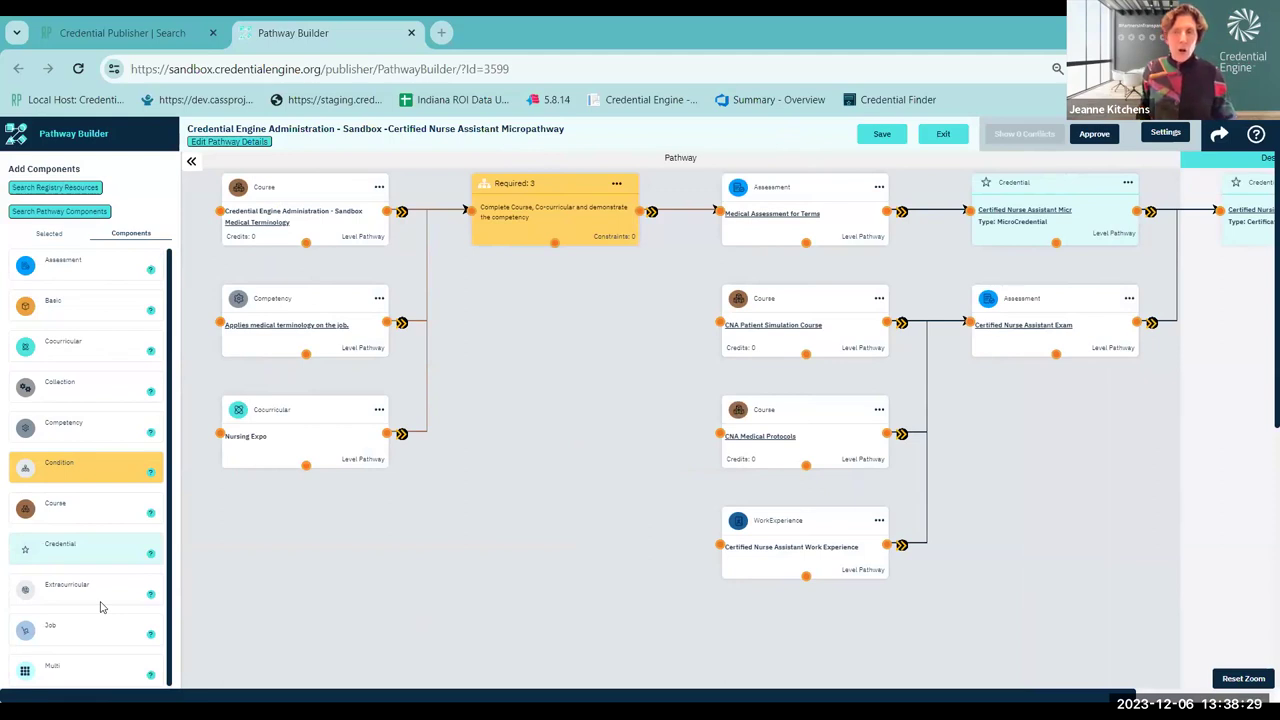
scroll(86, 431, down, 1)
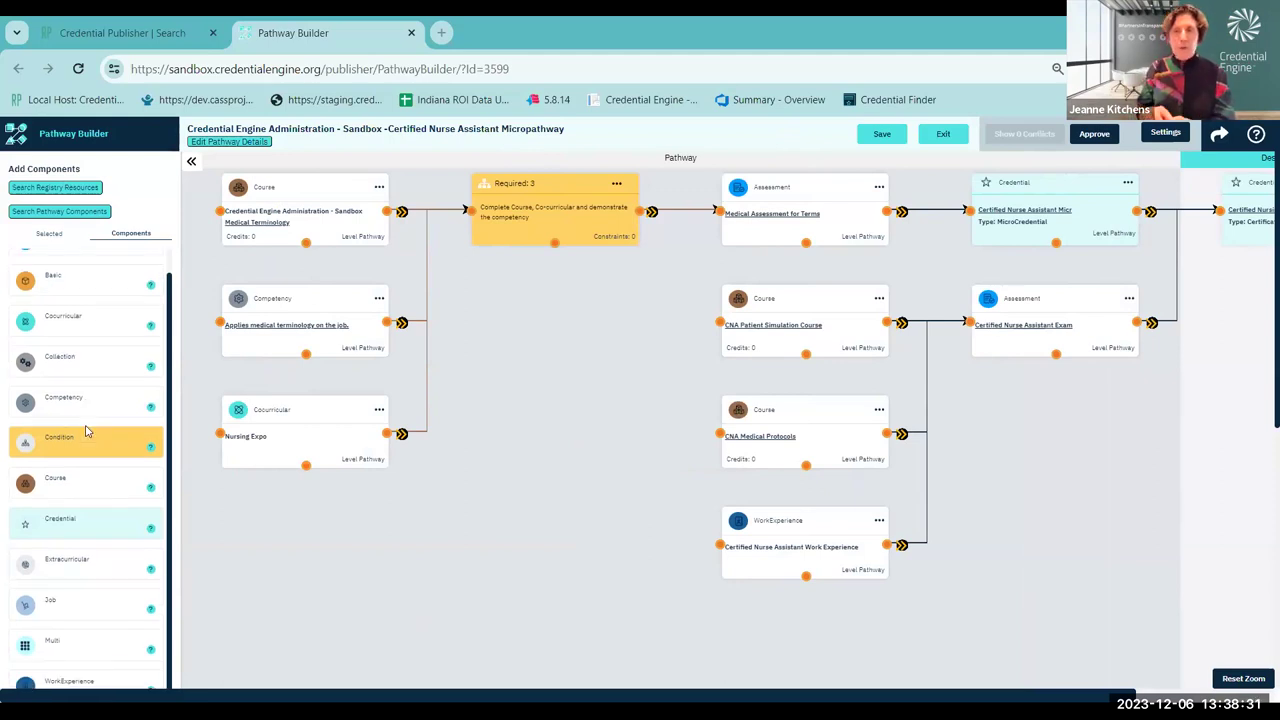
key(ctrl+plus)
key(ctrl+plus)
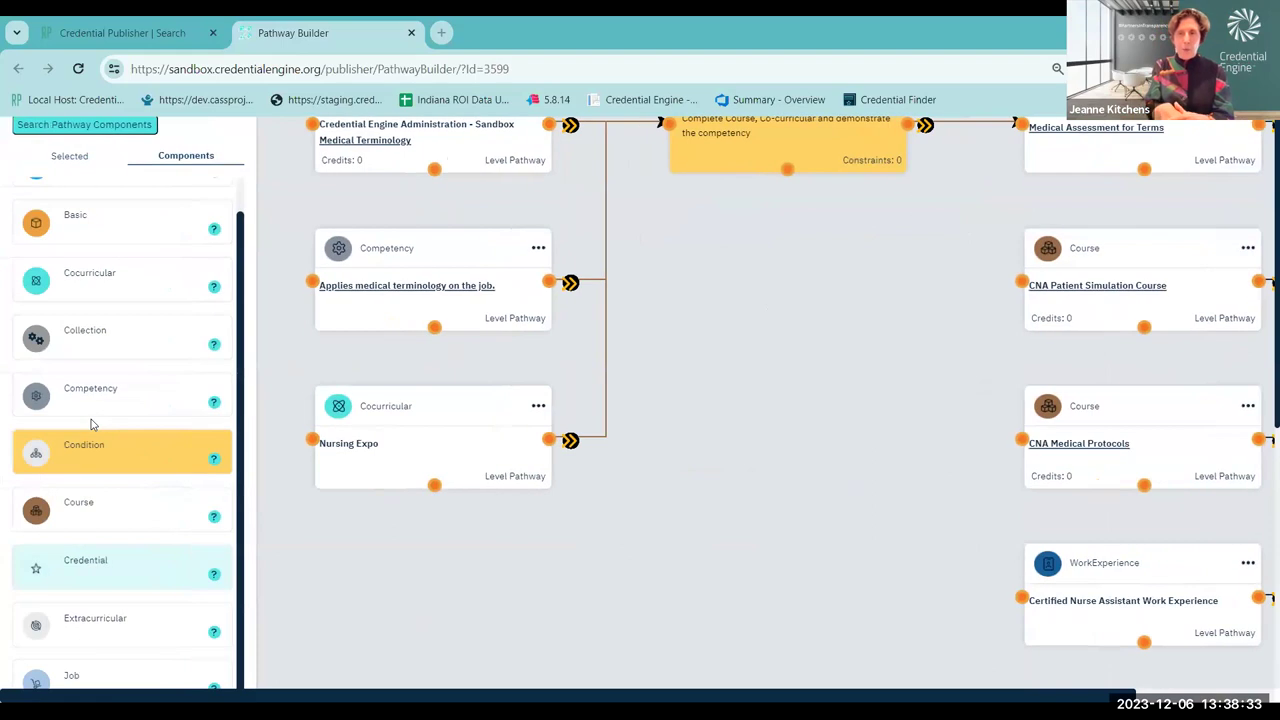
scroll(91, 419, down, 3)
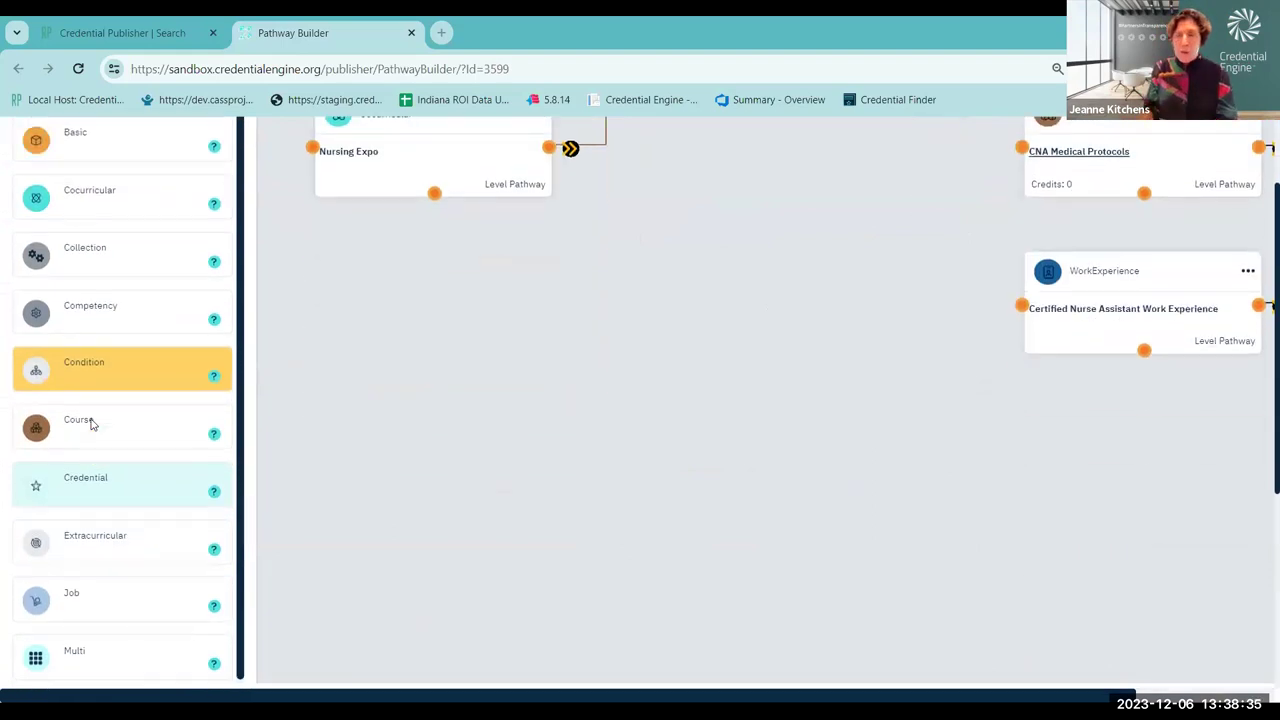
scroll(122, 398, down, 1)
scroll(123, 397, up, 1)
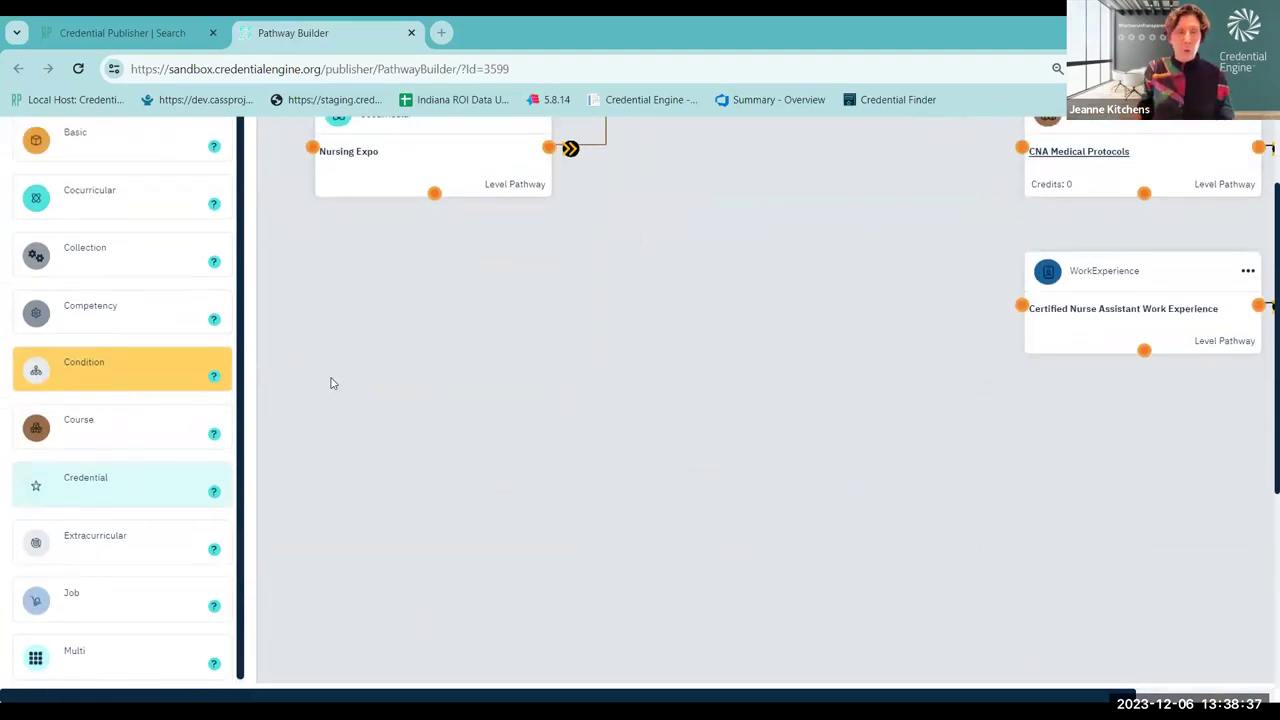
key(ctrl+minus)
key(ctrl+minus)
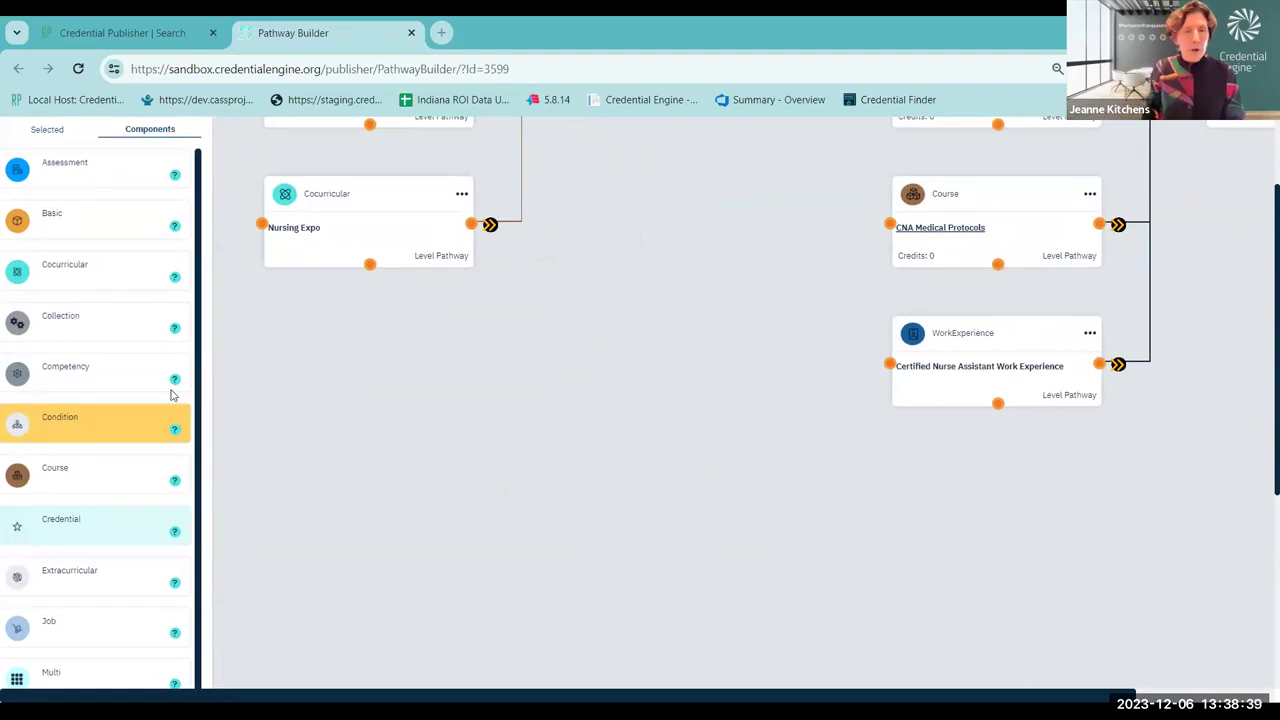
scroll(172, 395, down, 1)
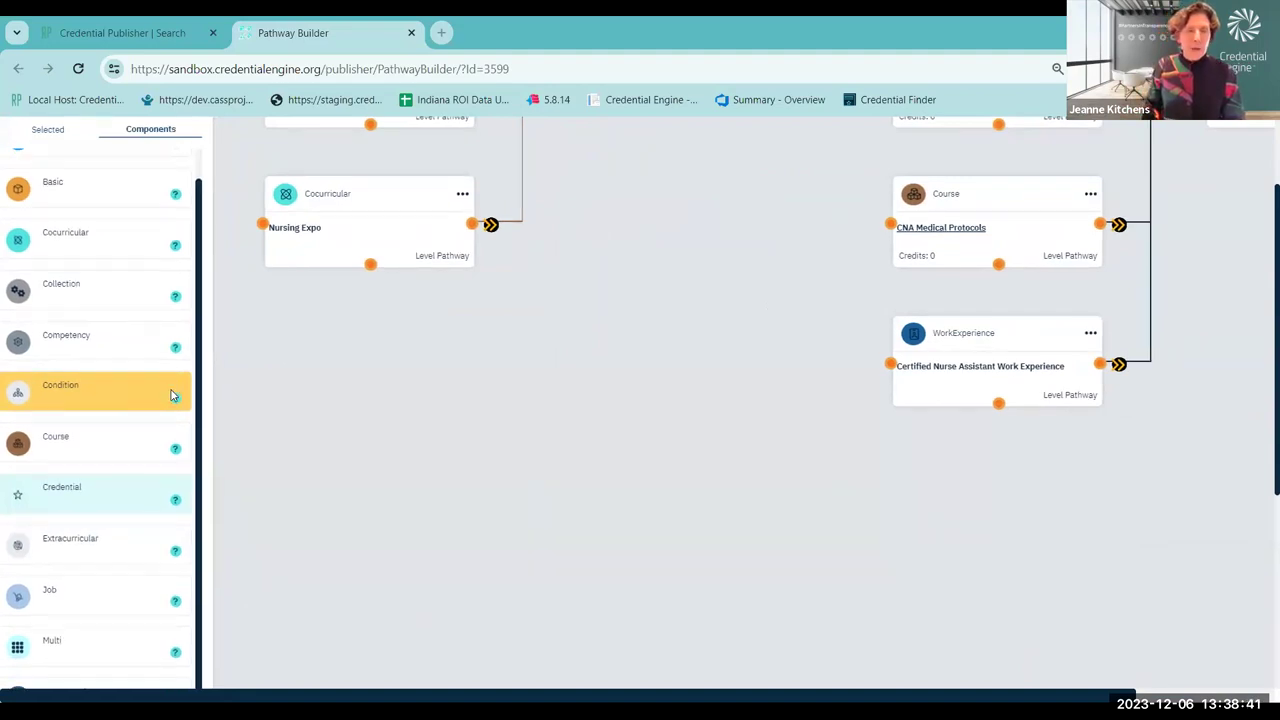
scroll(160, 405, up, 1)
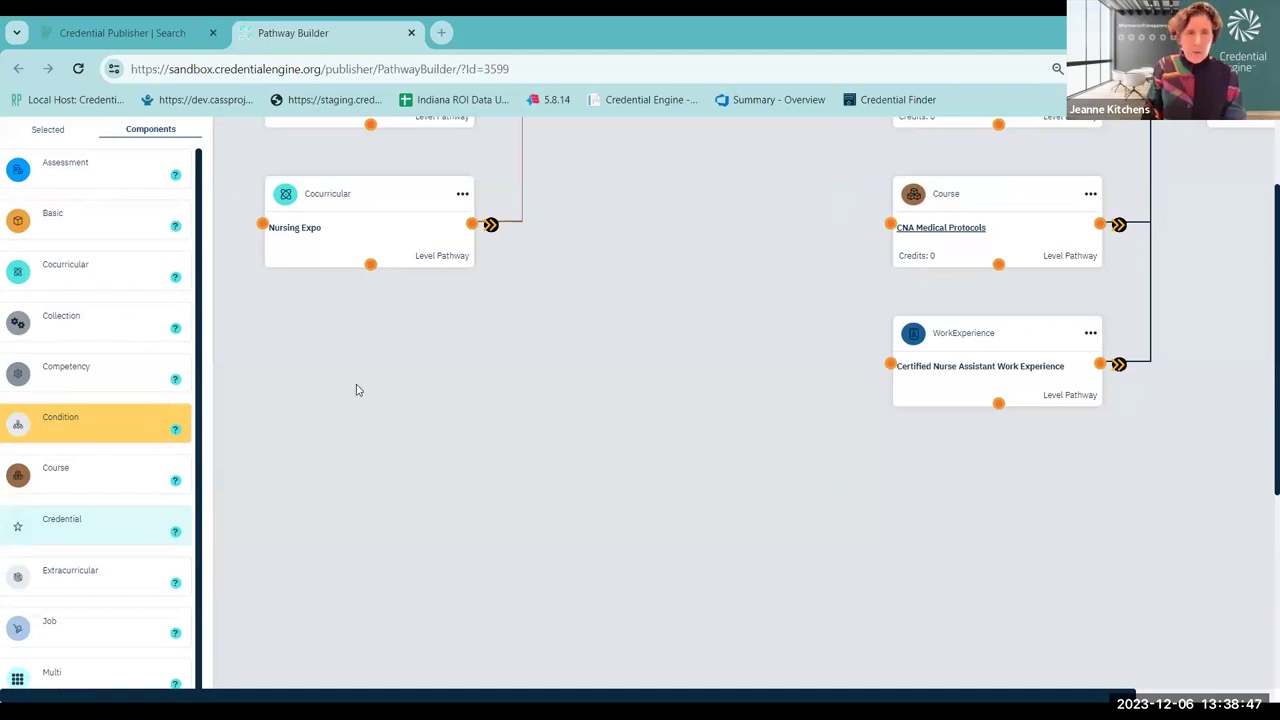
key(ctrl+minus)
key(ctrl+minus)
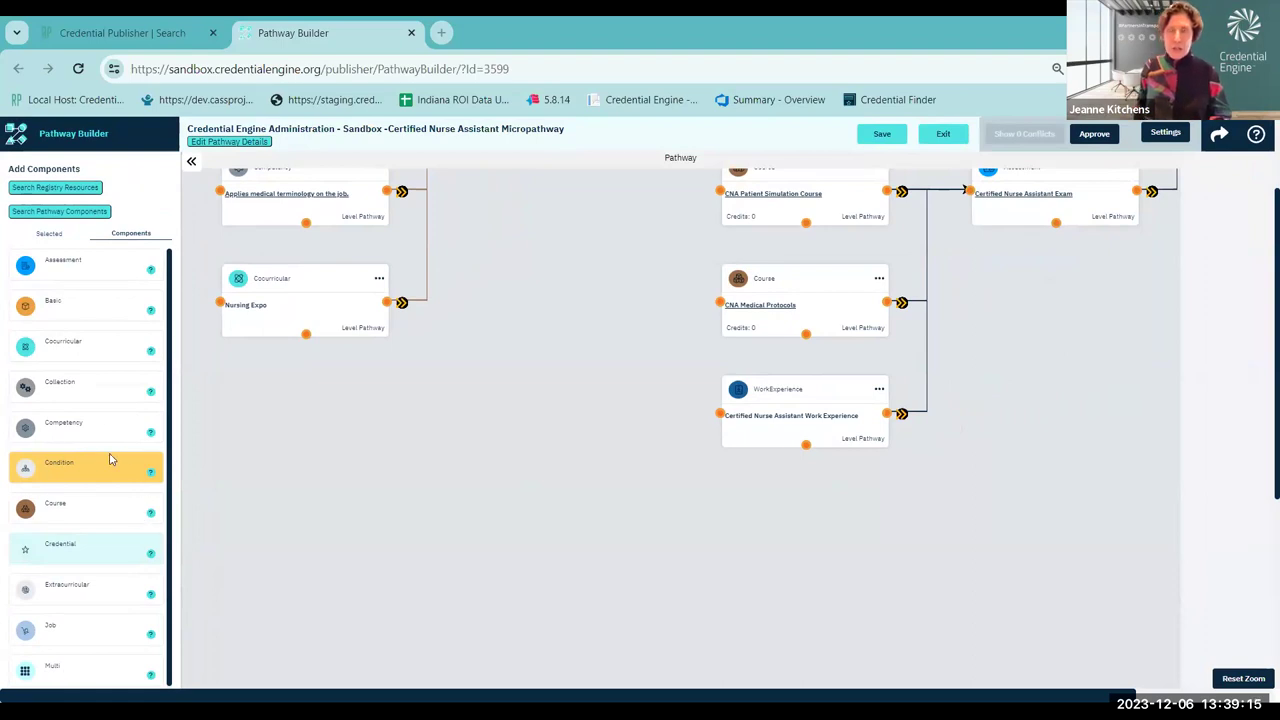
drag(116, 476, 306, 423)
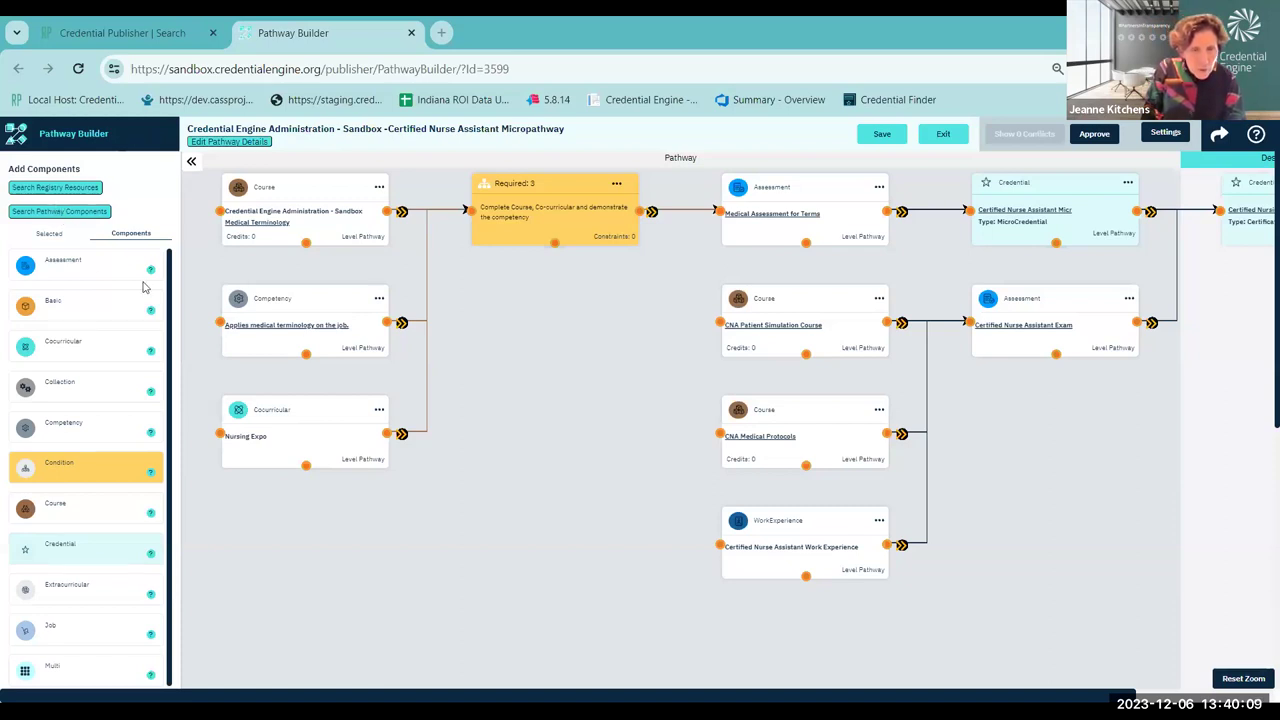
click(84, 218)
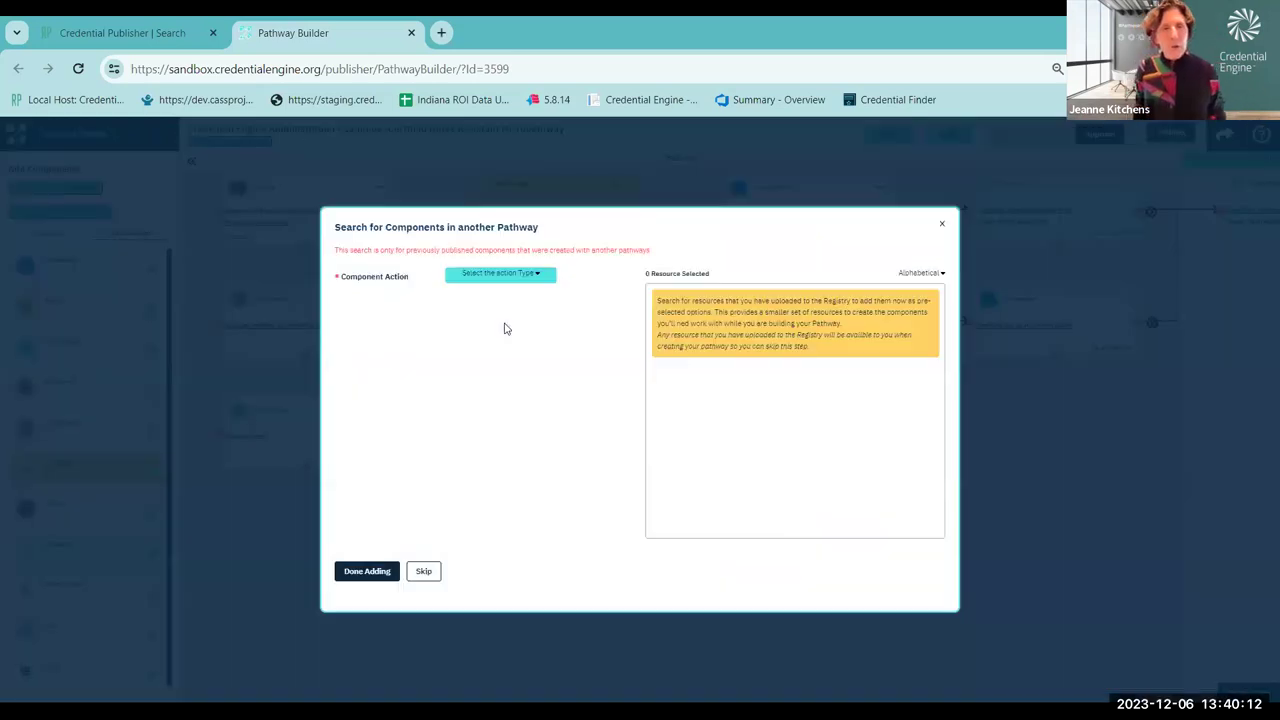
click(522, 275)
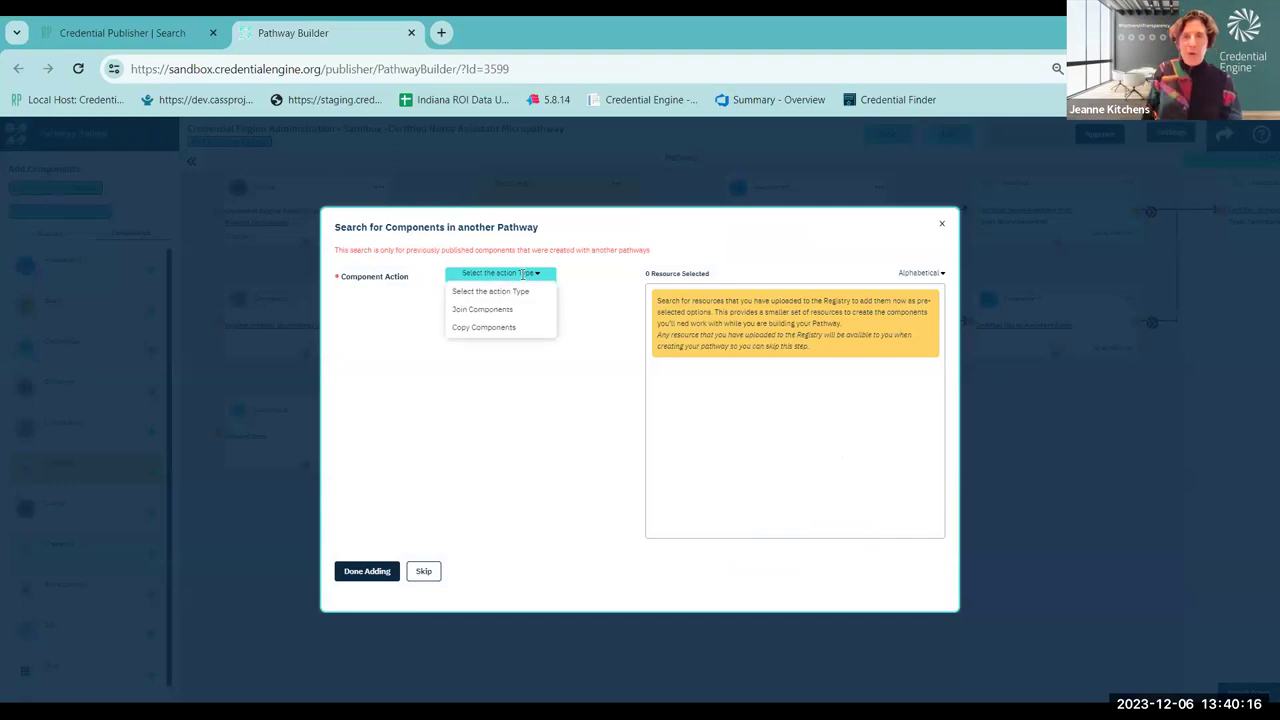
click(492, 312)
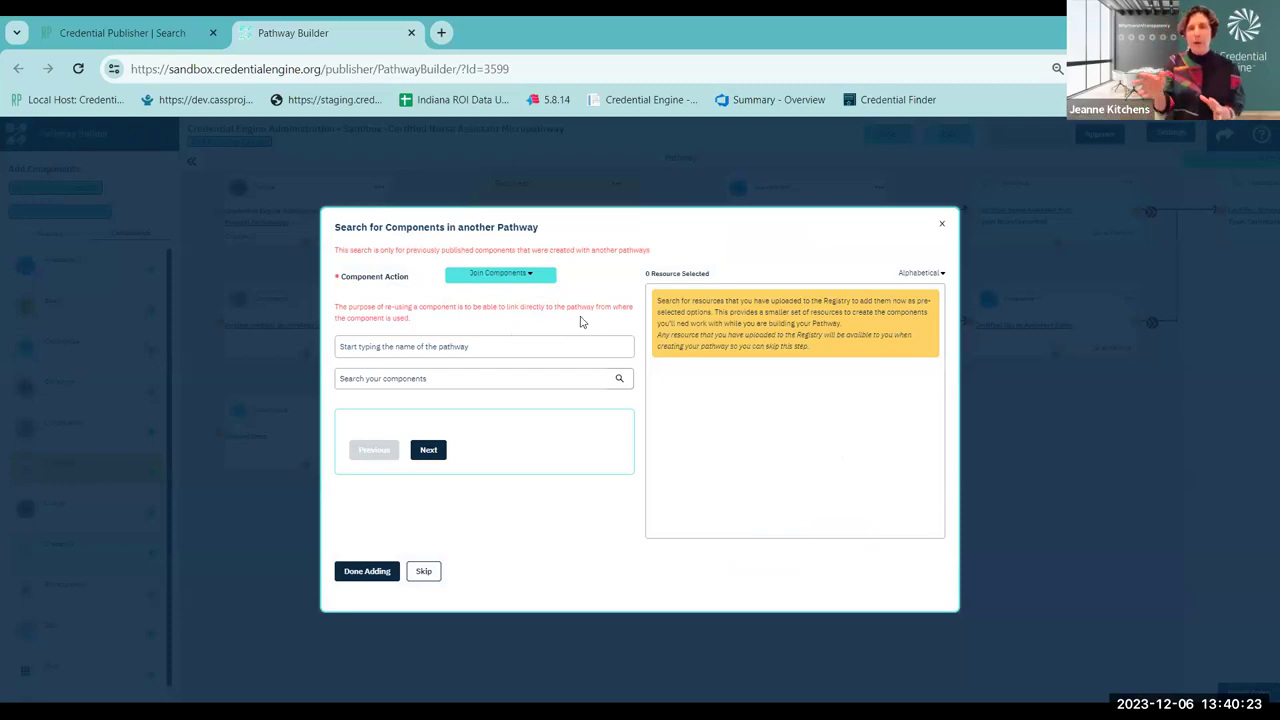
click(942, 225)
scroll(428, 371, down, 2)
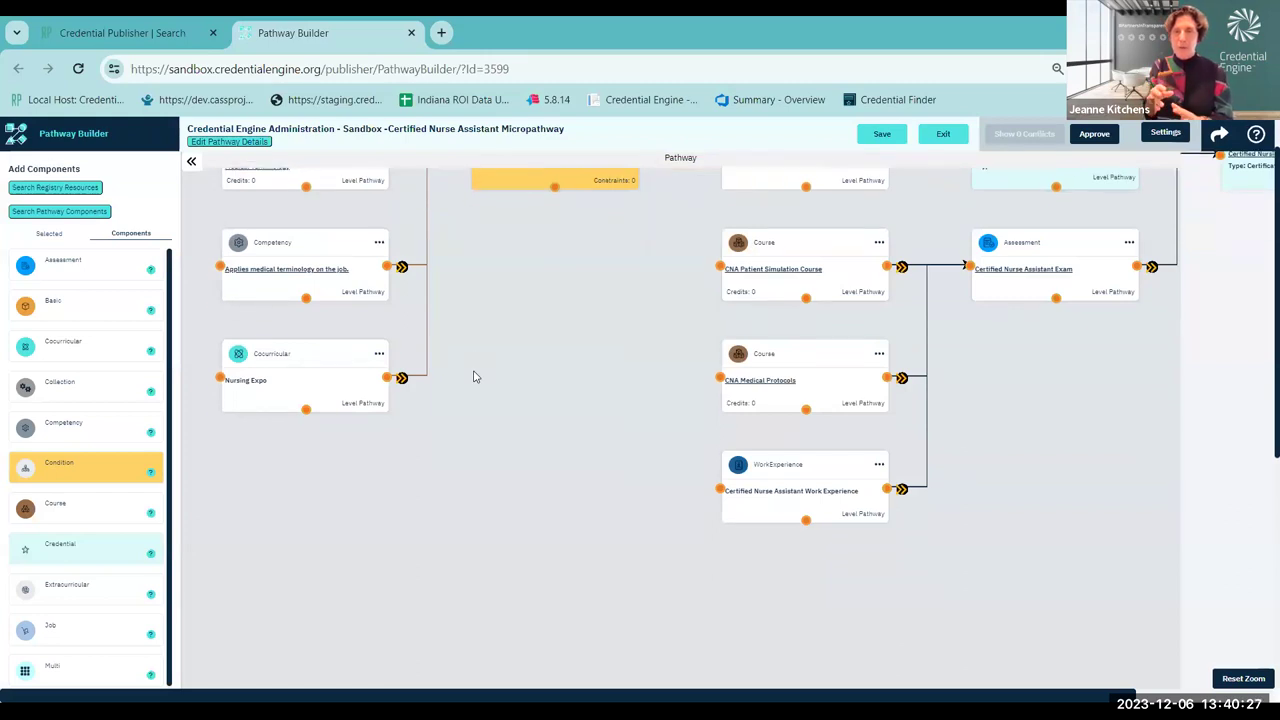
scroll(471, 372, up, 2)
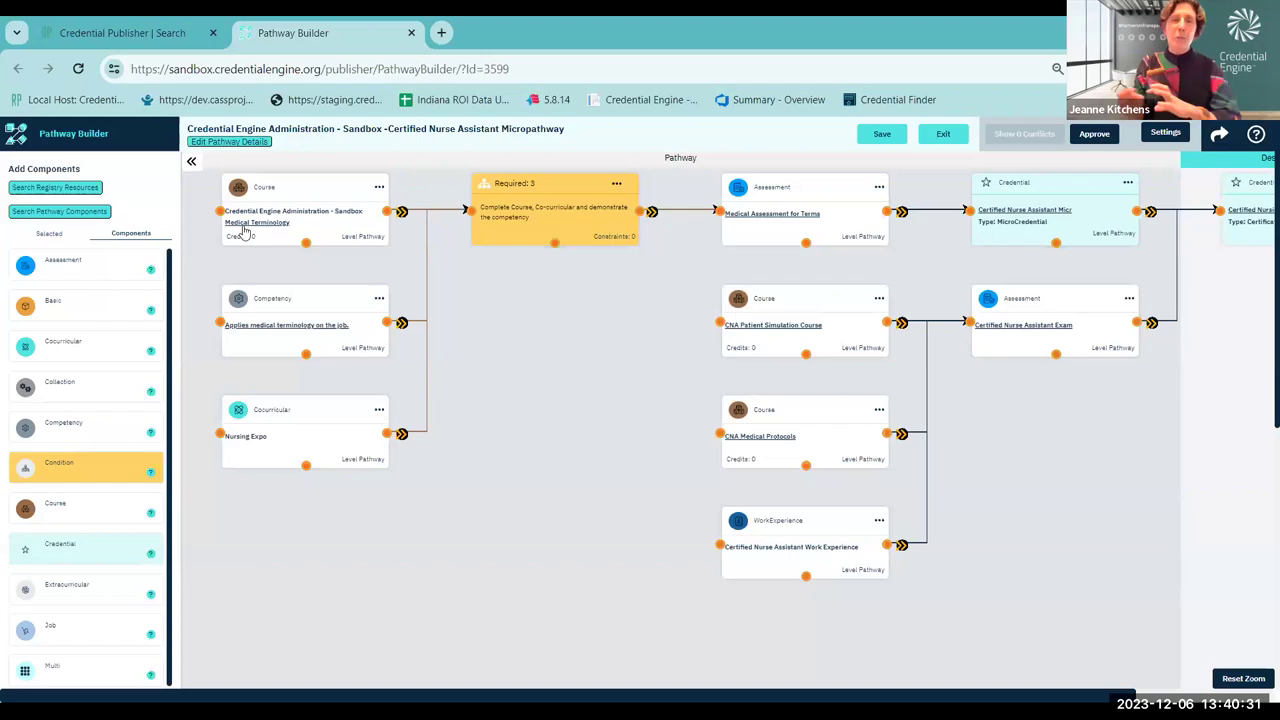
Step: Search for components in another pathway using the Join Components action, selecting the UpSkill! SA Pathway- Certificate + as the source pathway
click(88, 212)
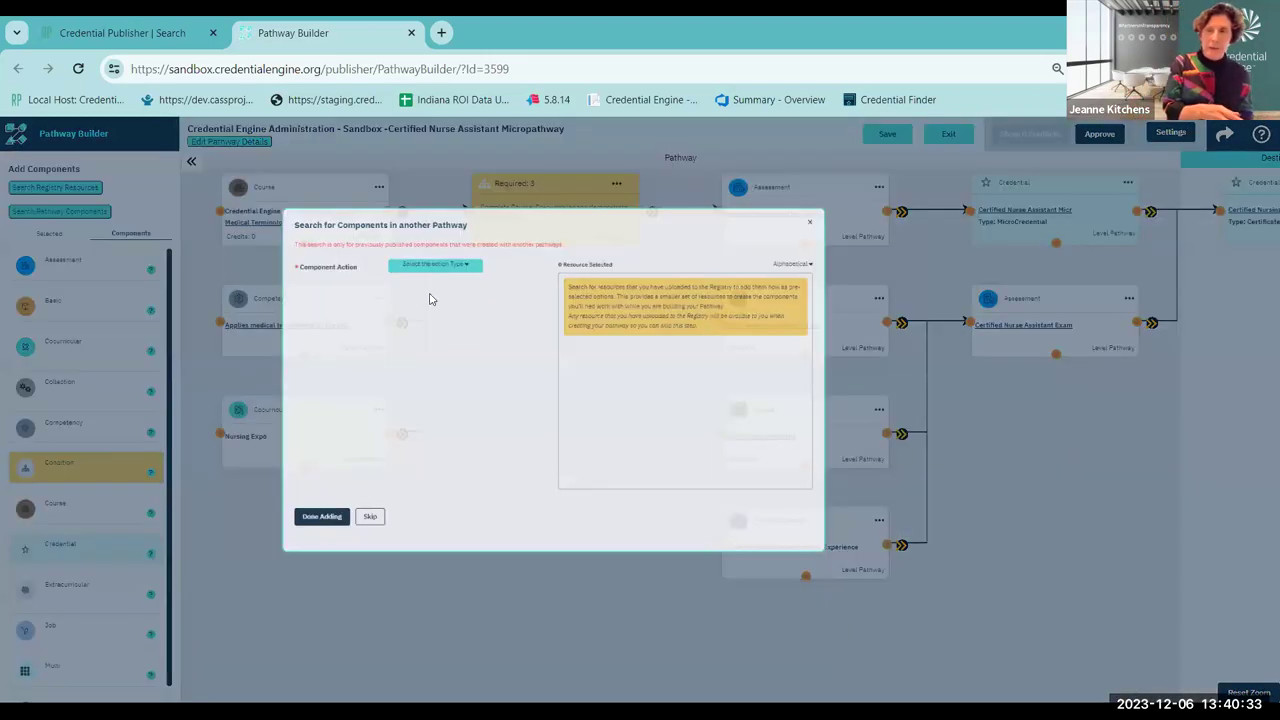
click(502, 274)
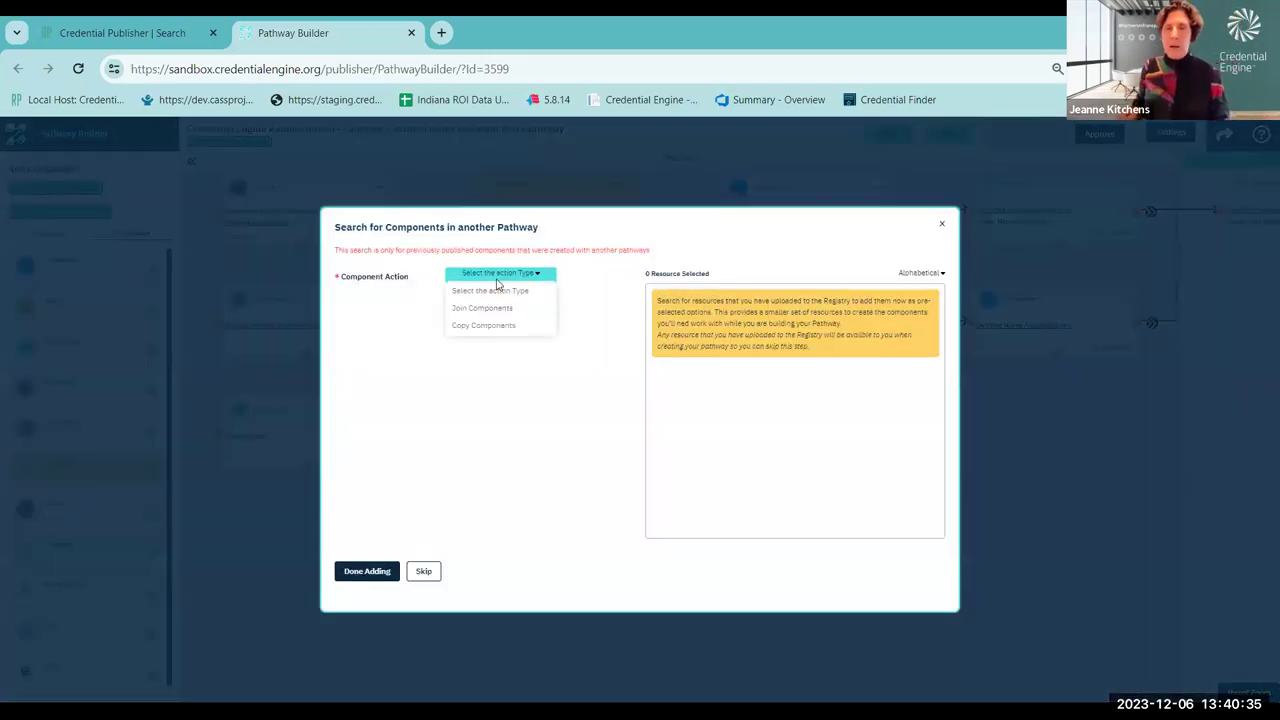
click(485, 307)
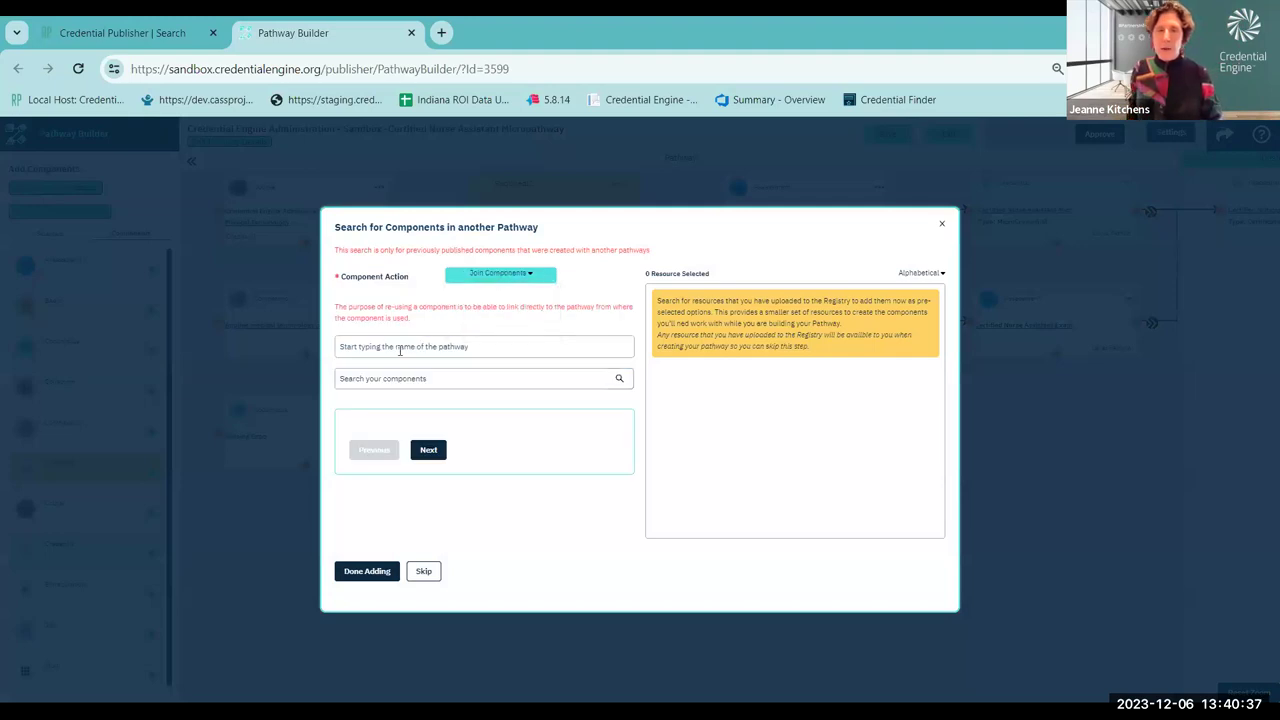
text(Ce)
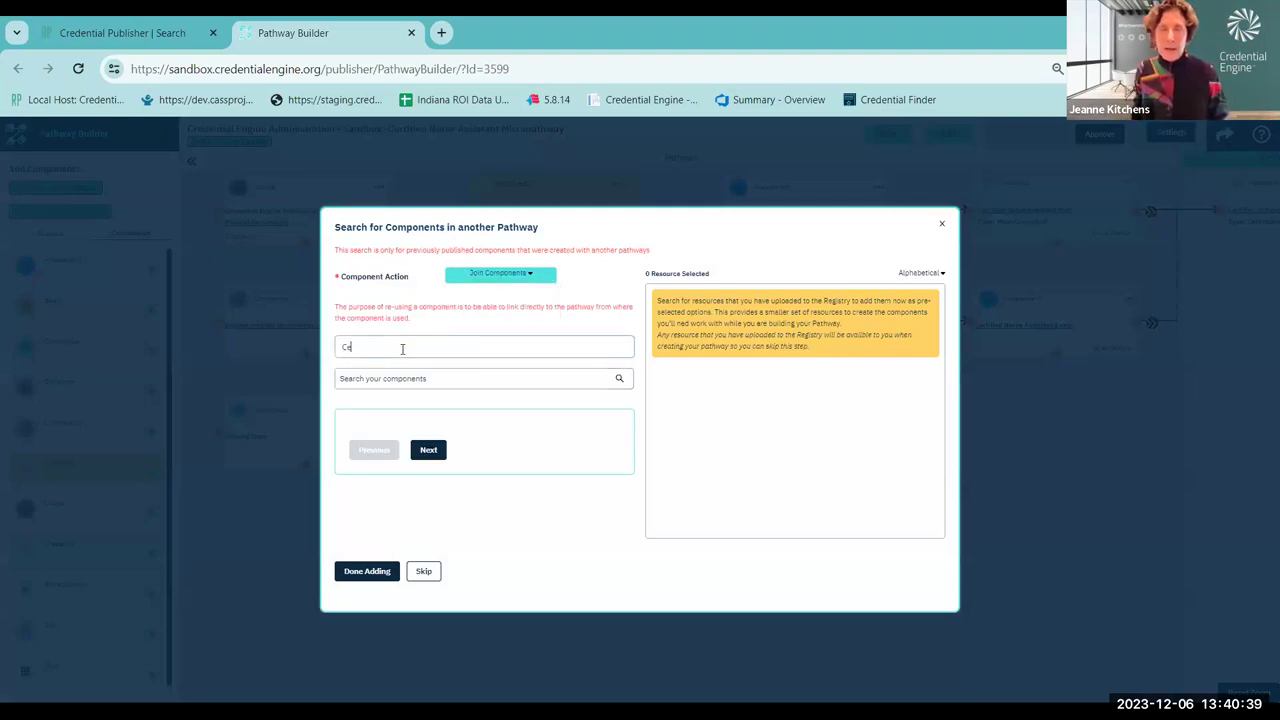
text(r)
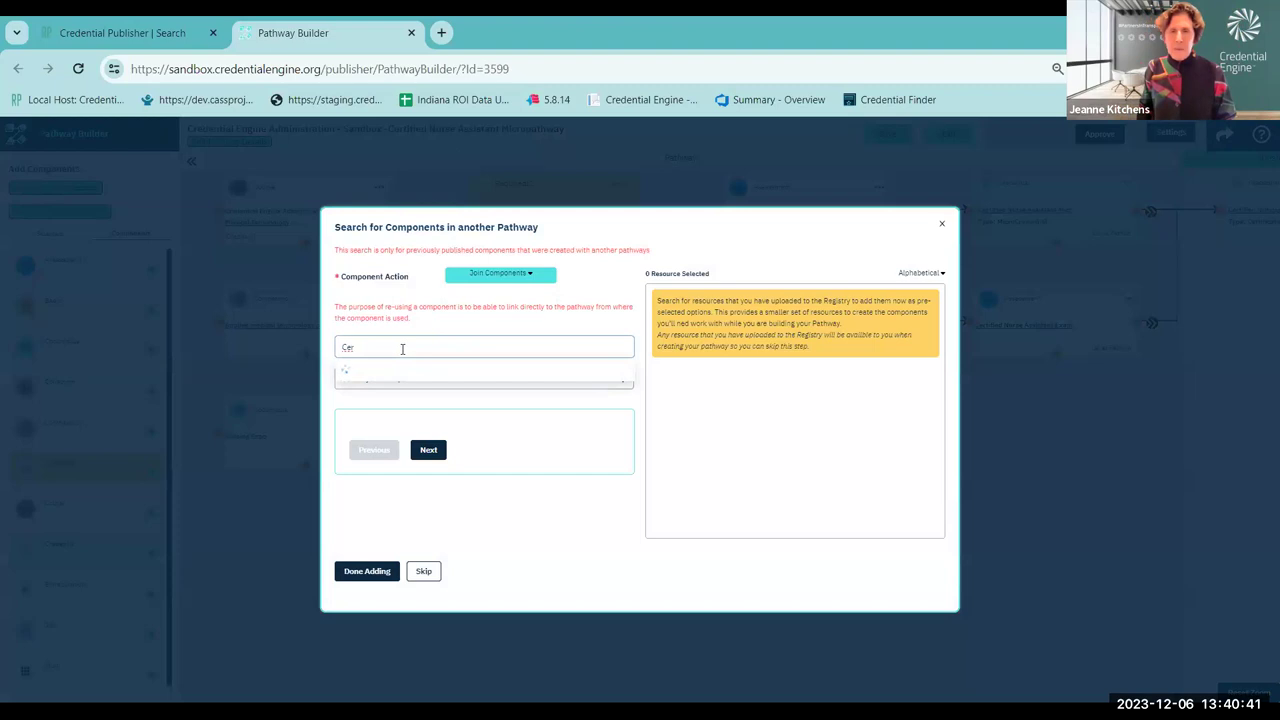
scroll(432, 409, down, 2)
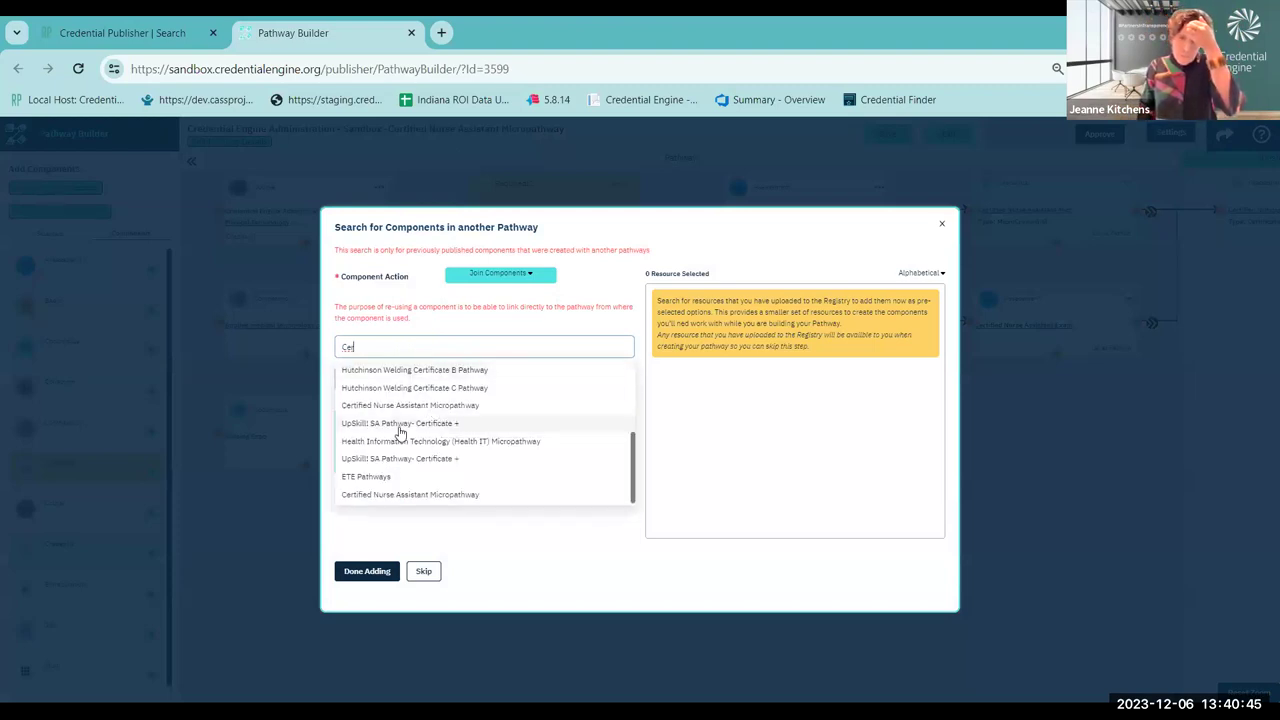
click(411, 425)
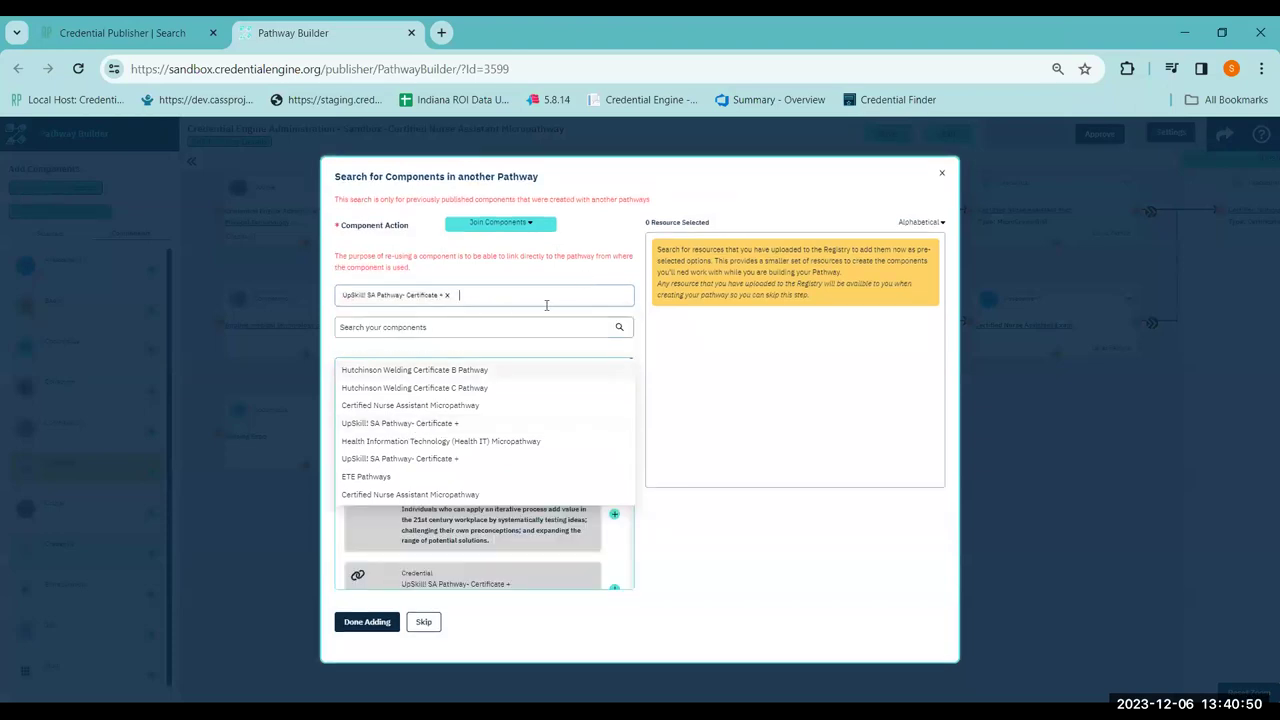
click(614, 249)
Step: Add the Certificate + OpenBadge credential from the source pathway to the selected resources and finish adding
scroll(518, 423, down, 3)
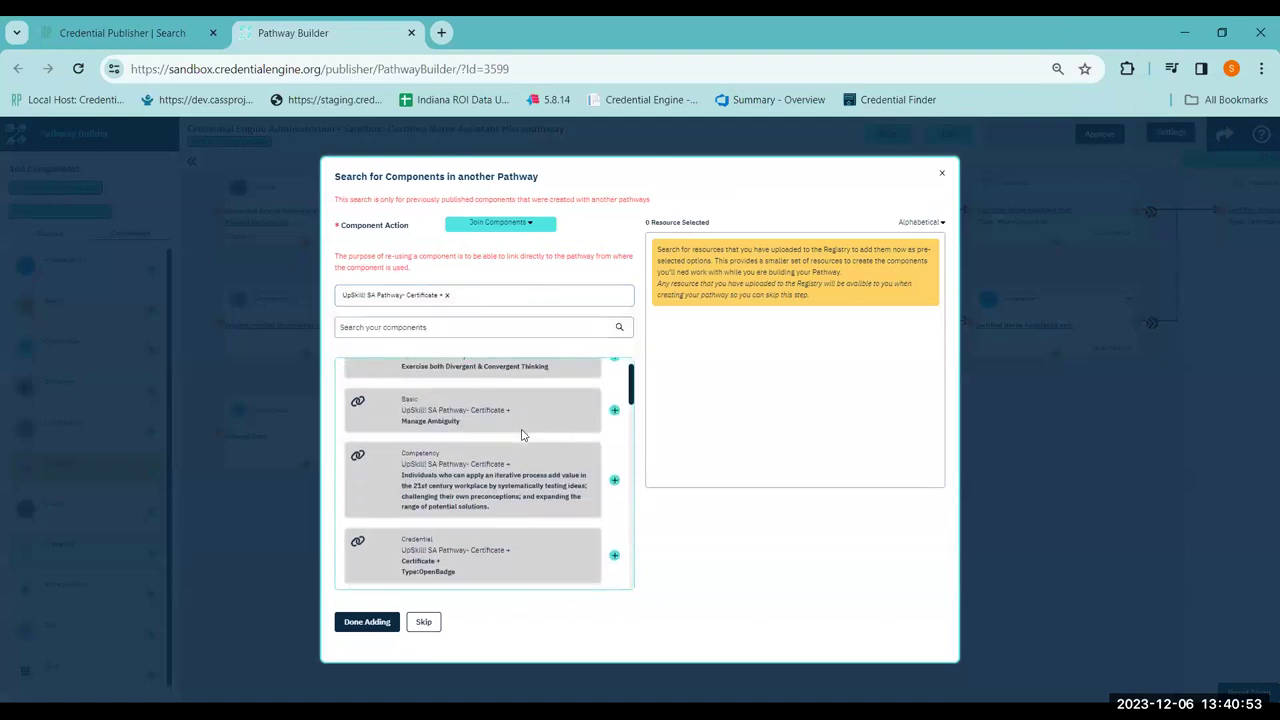
scroll(521, 435, down, 1)
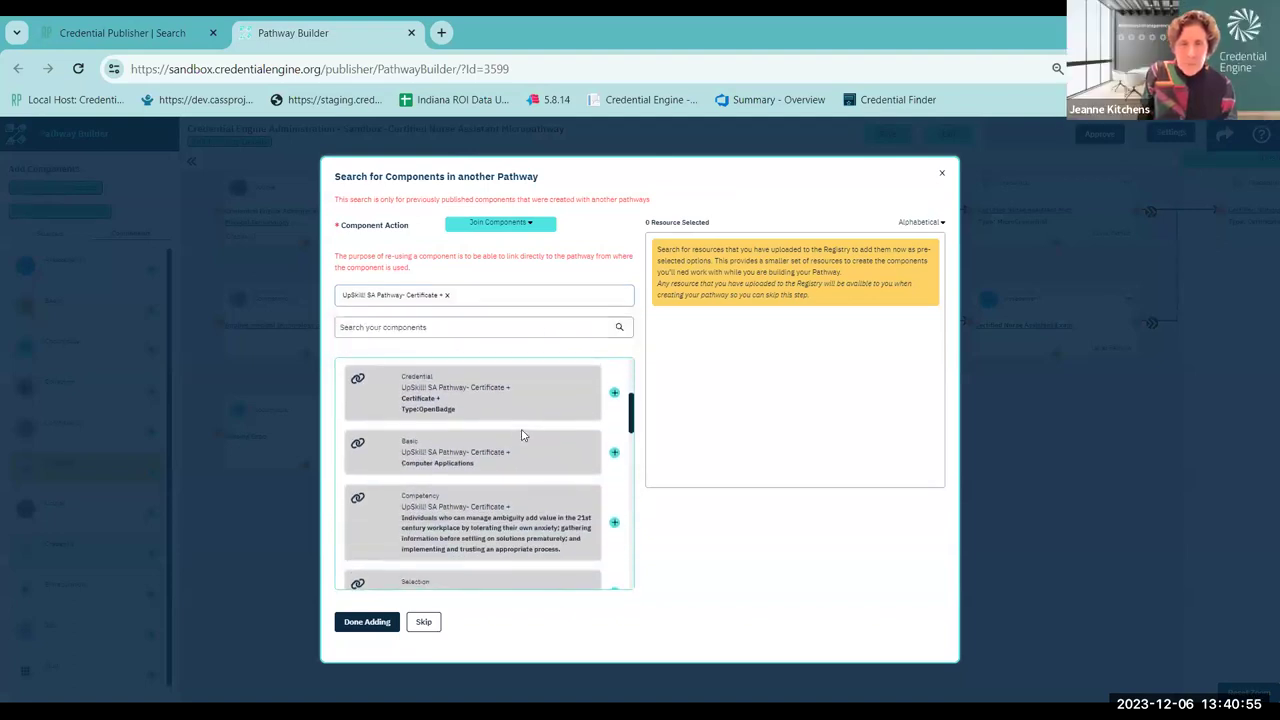
click(615, 396)
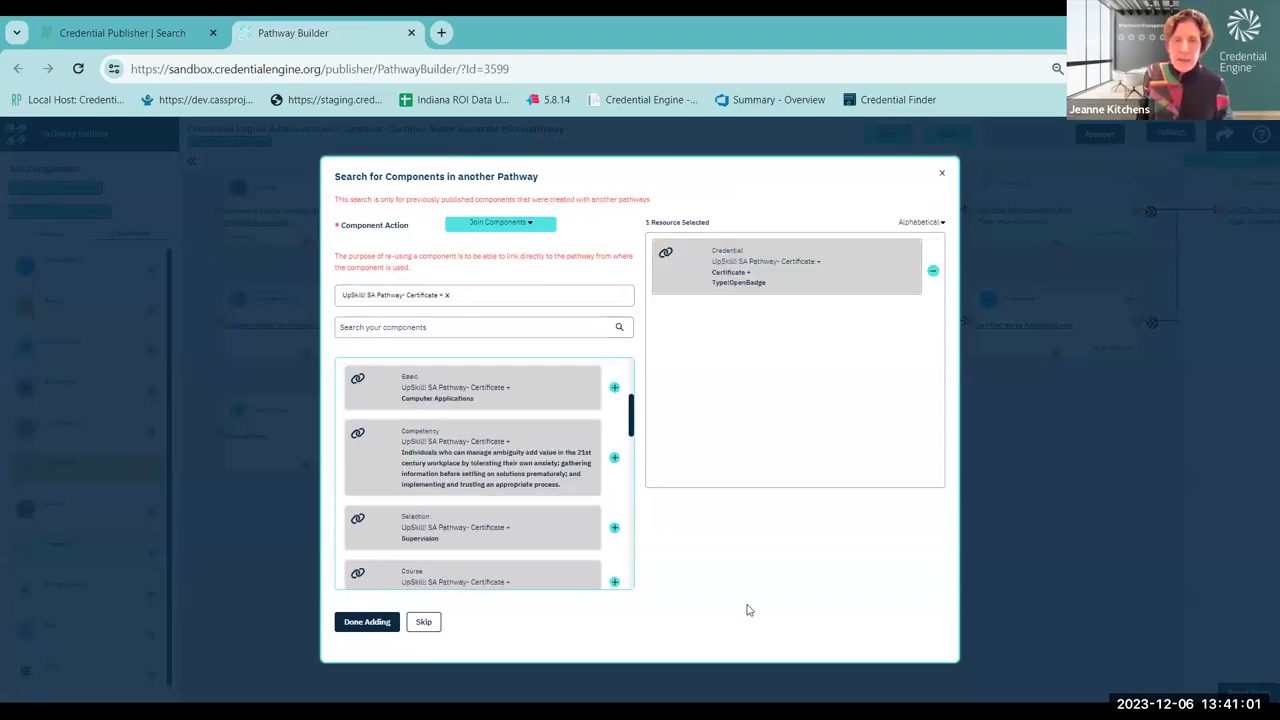
click(365, 622)
Step: Place the selected Certificate + reference credential on the pathway, in front of the "Applies medical terminology on the job" competency
click(45, 237)
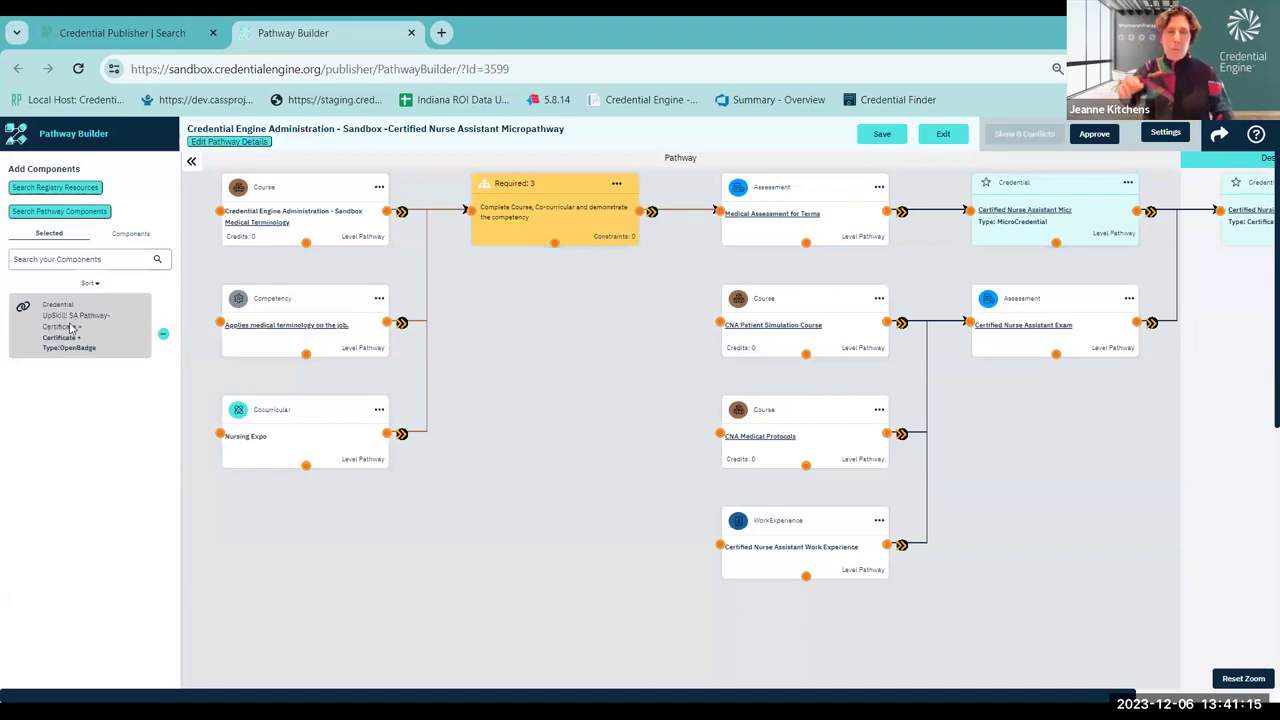
drag(97, 325, 259, 432)
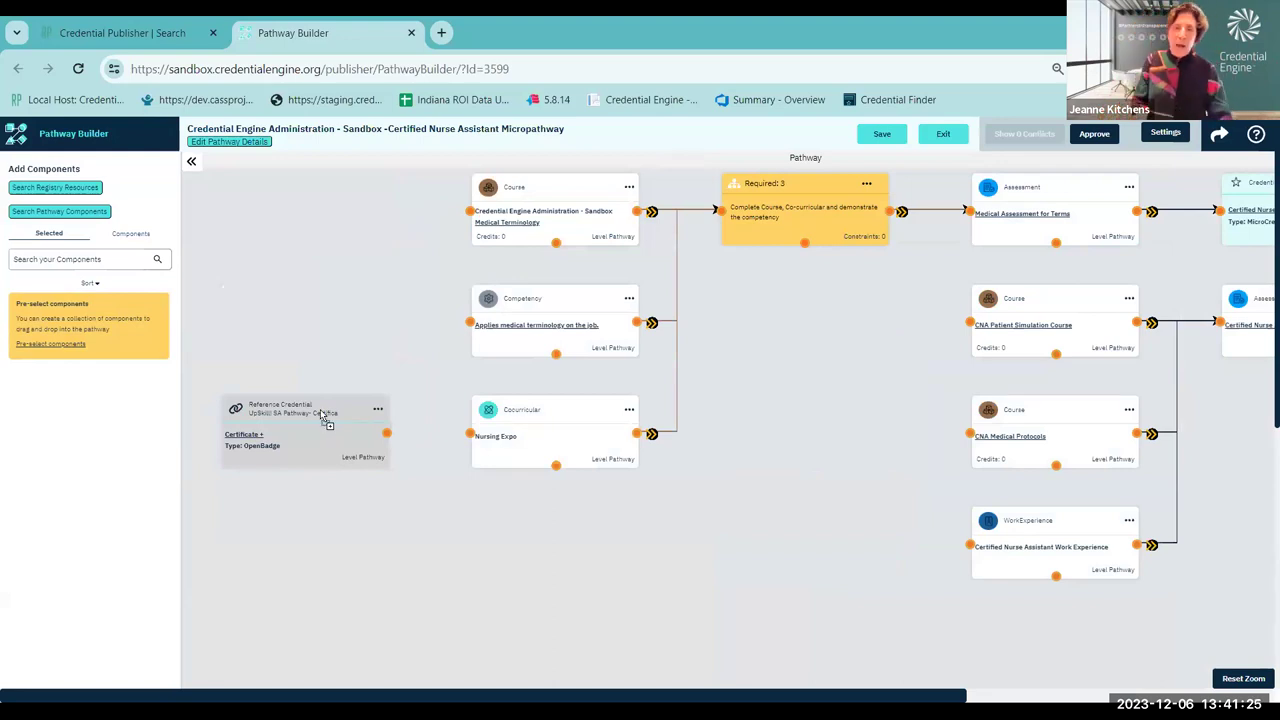
drag(315, 330, 318, 330)
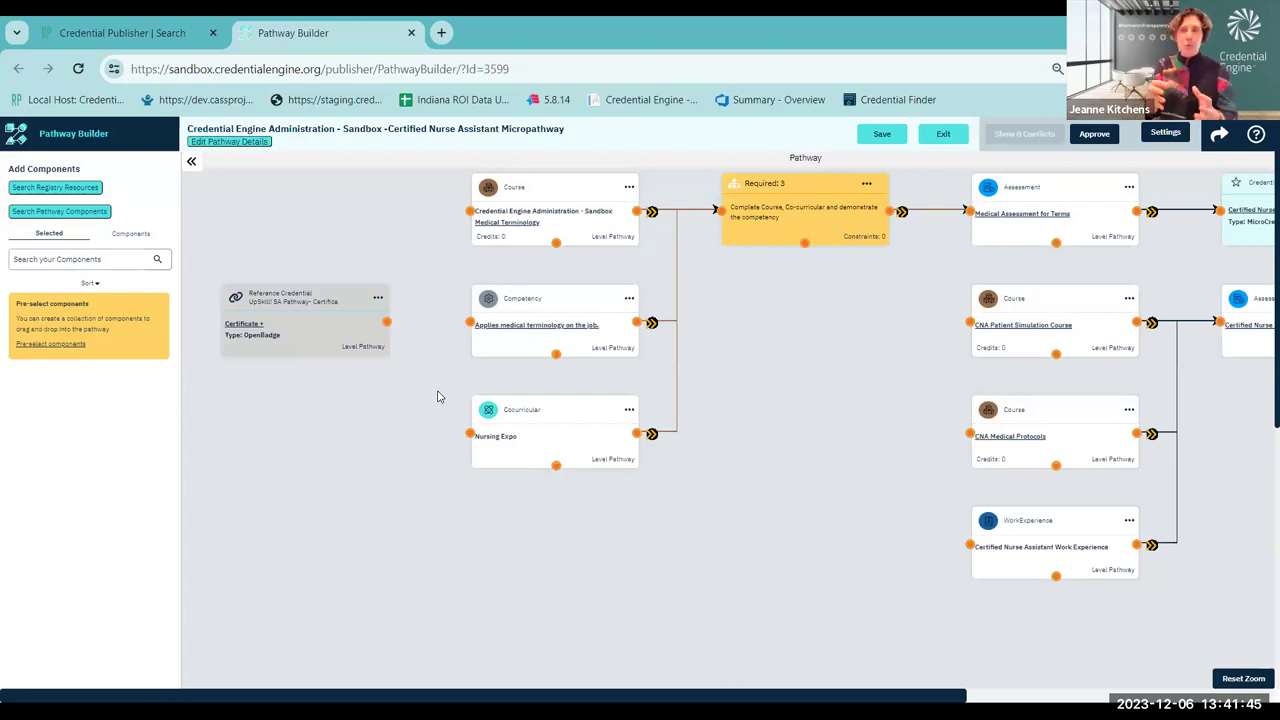
Step: Add a Multi component to the pathway directly below the Certificate + reference credential, in front of Nursing Expo
click(125, 236)
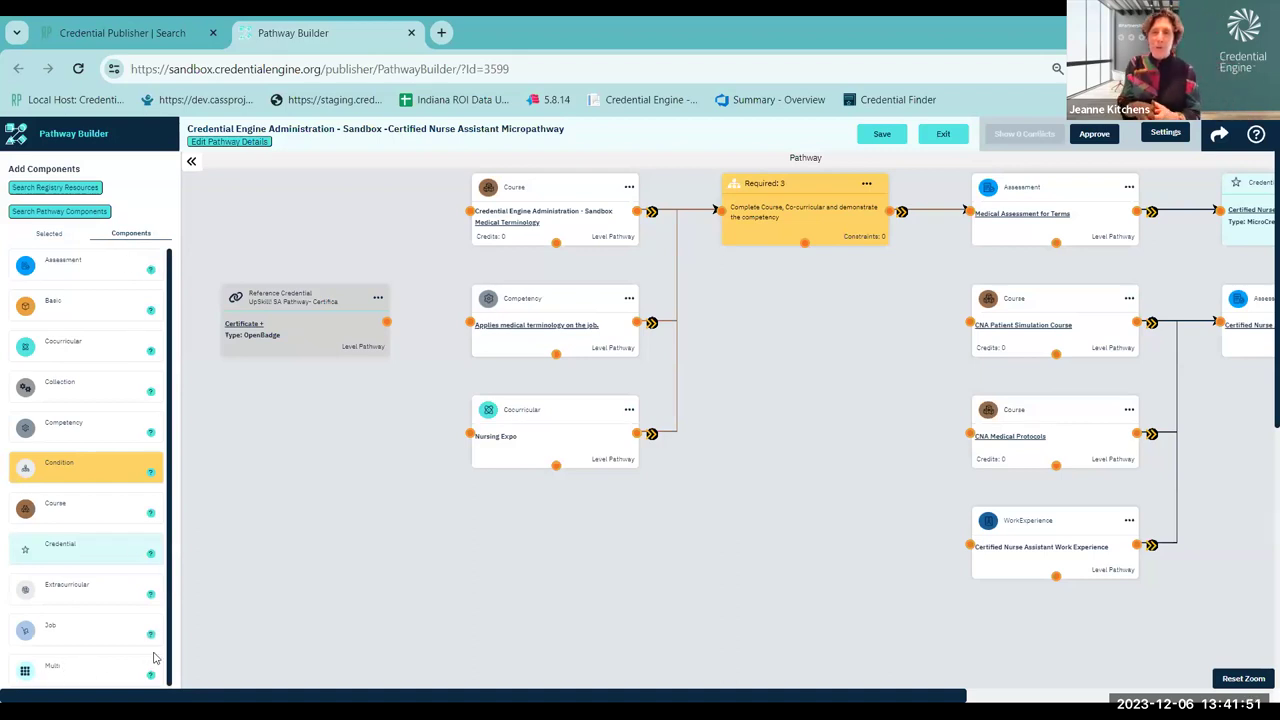
scroll(155, 657, down, 1)
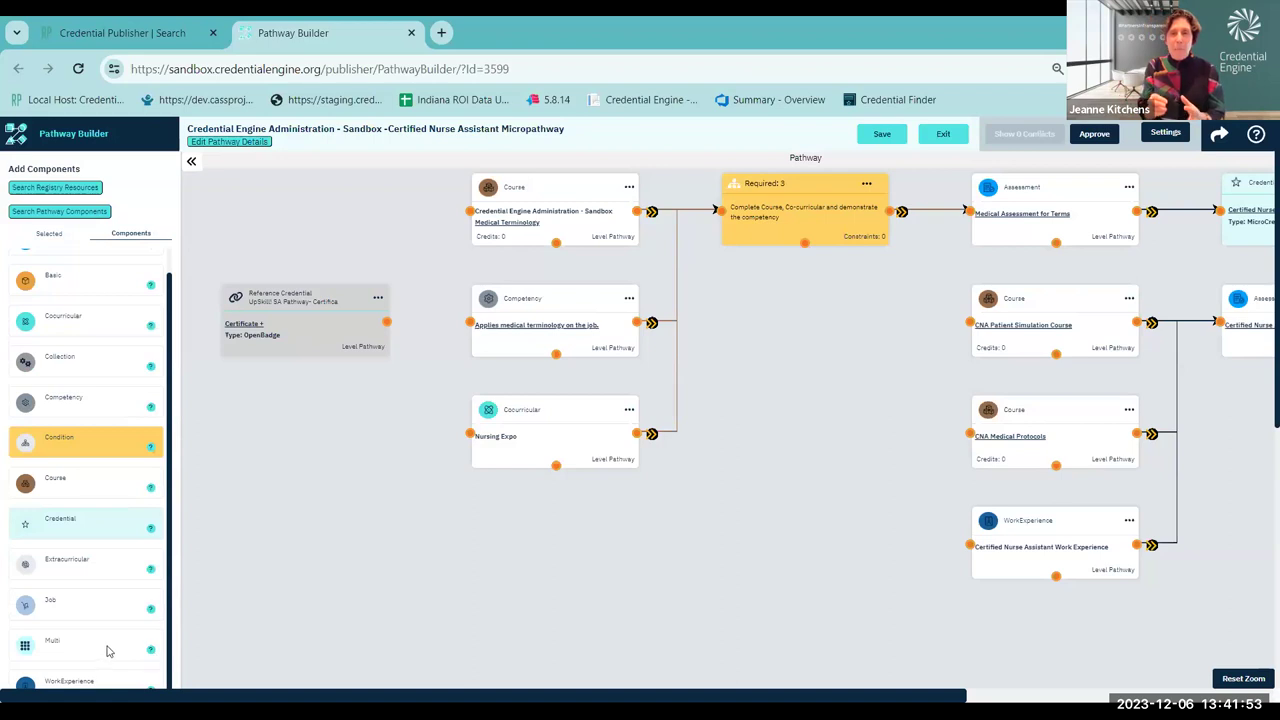
drag(164, 607, 337, 437)
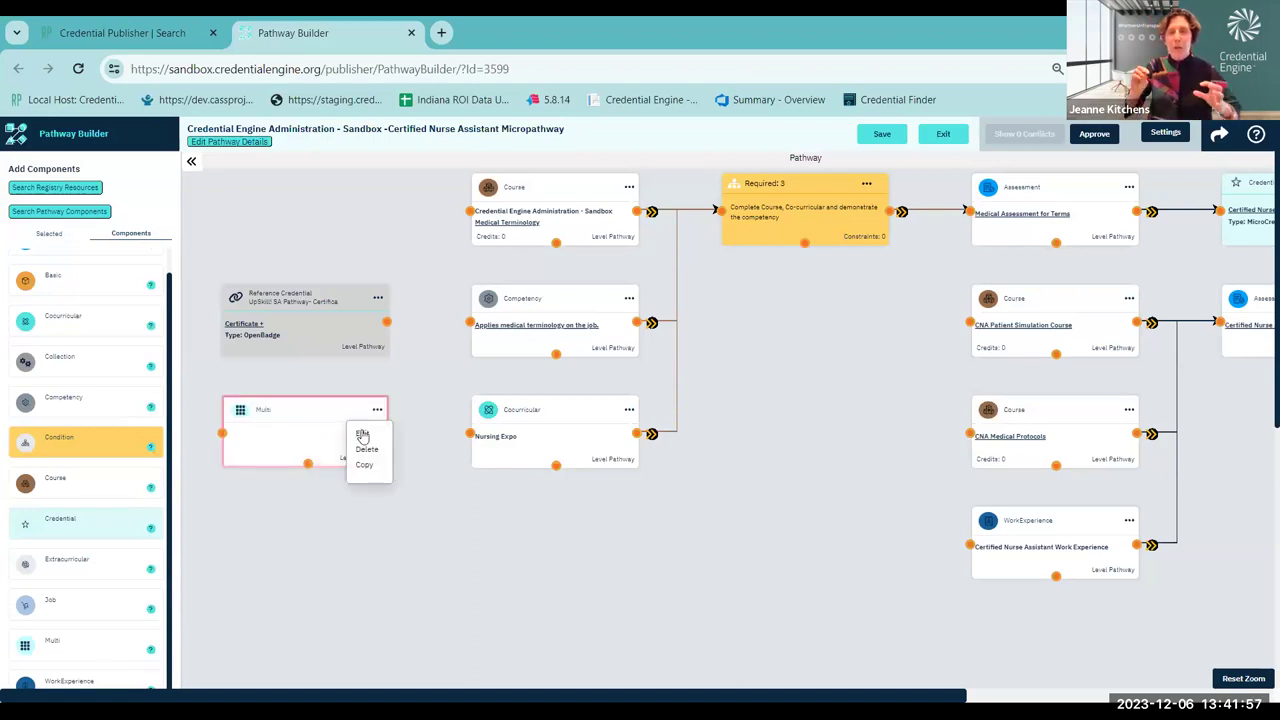
Step: Open the new Multi component for editing and bring up the registry resources available for grouping into it
click(362, 434)
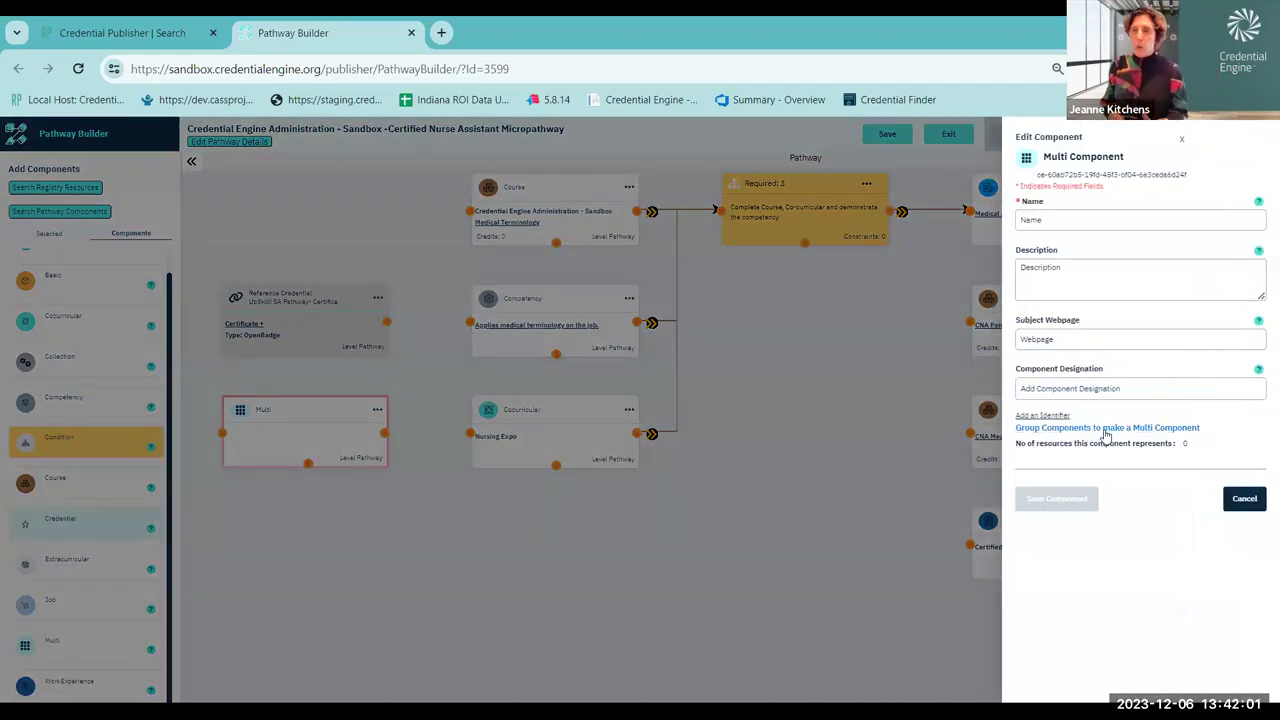
click(1160, 444)
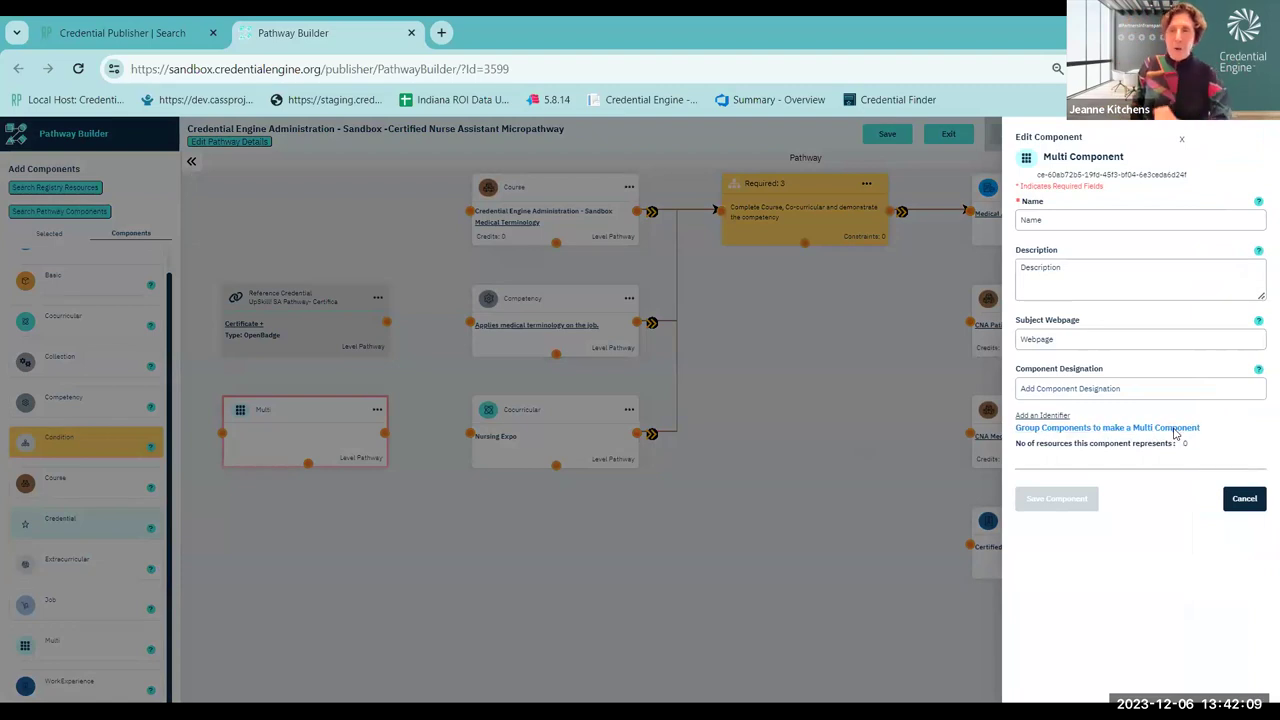
click(1174, 429)
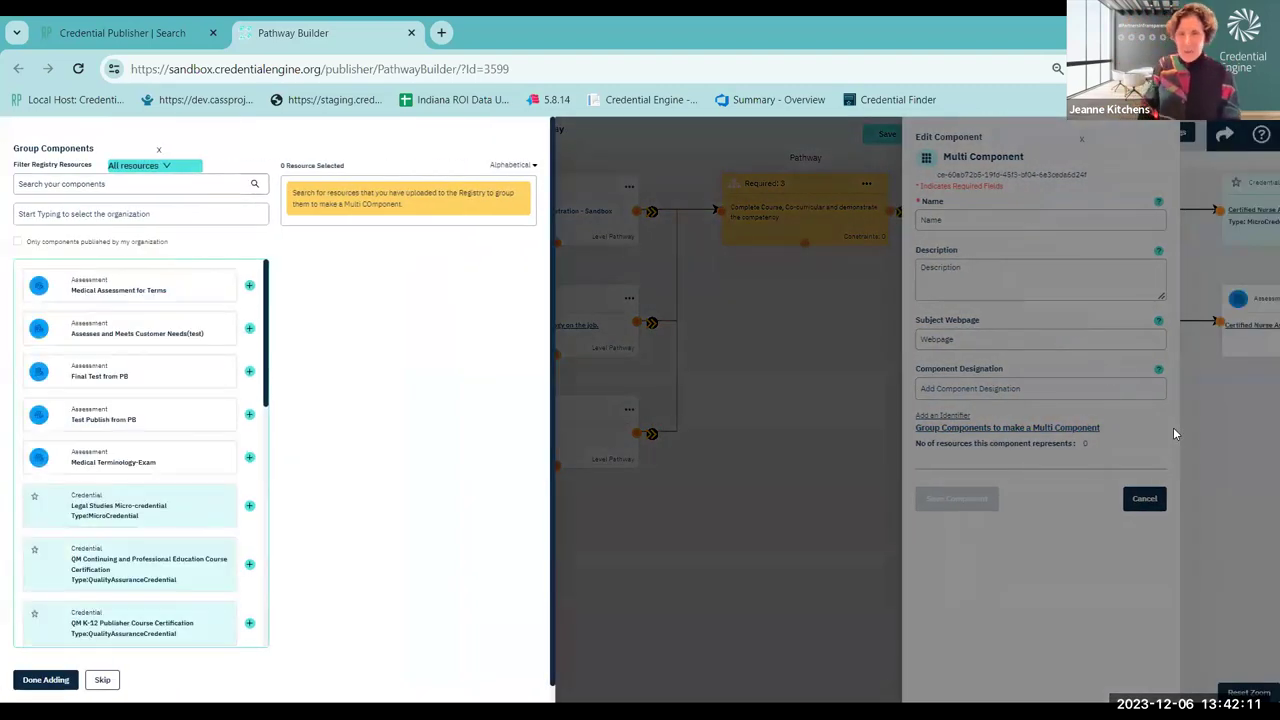